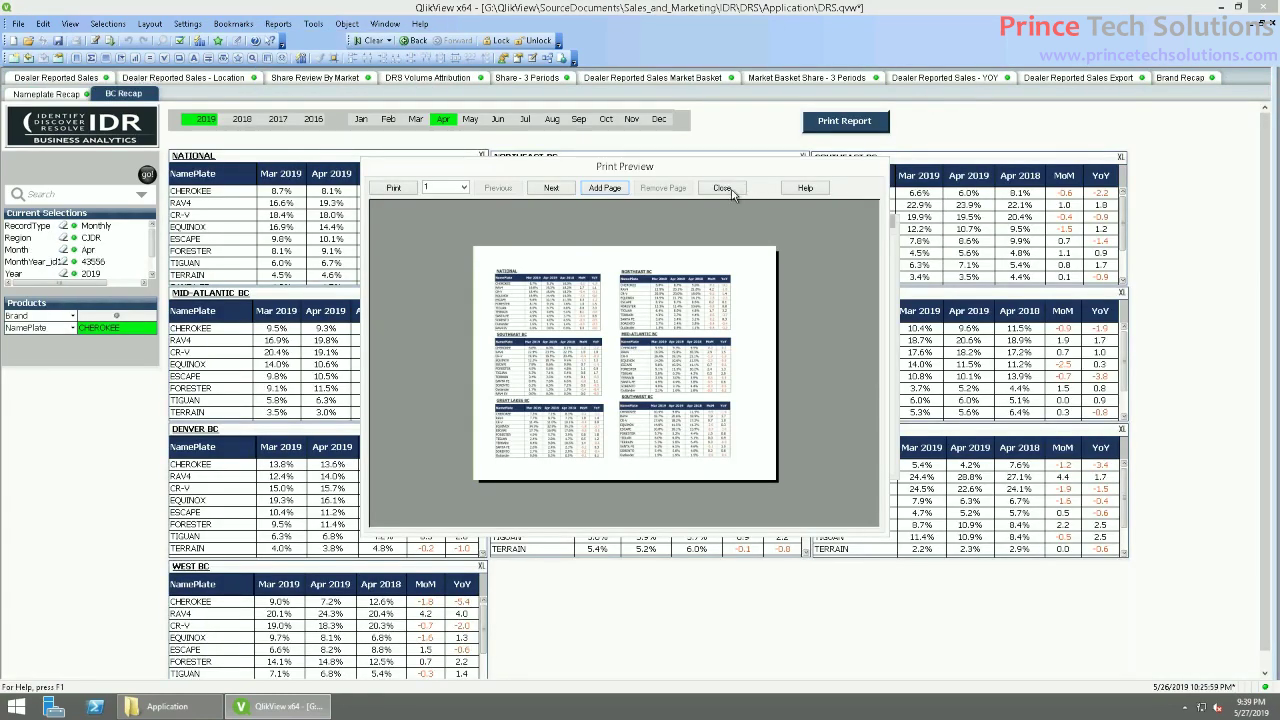
Close the print preview and cancel the Print dialog to return to the BC Recap sheet
{"action": "left_click", "coordinate": [728, 190]}
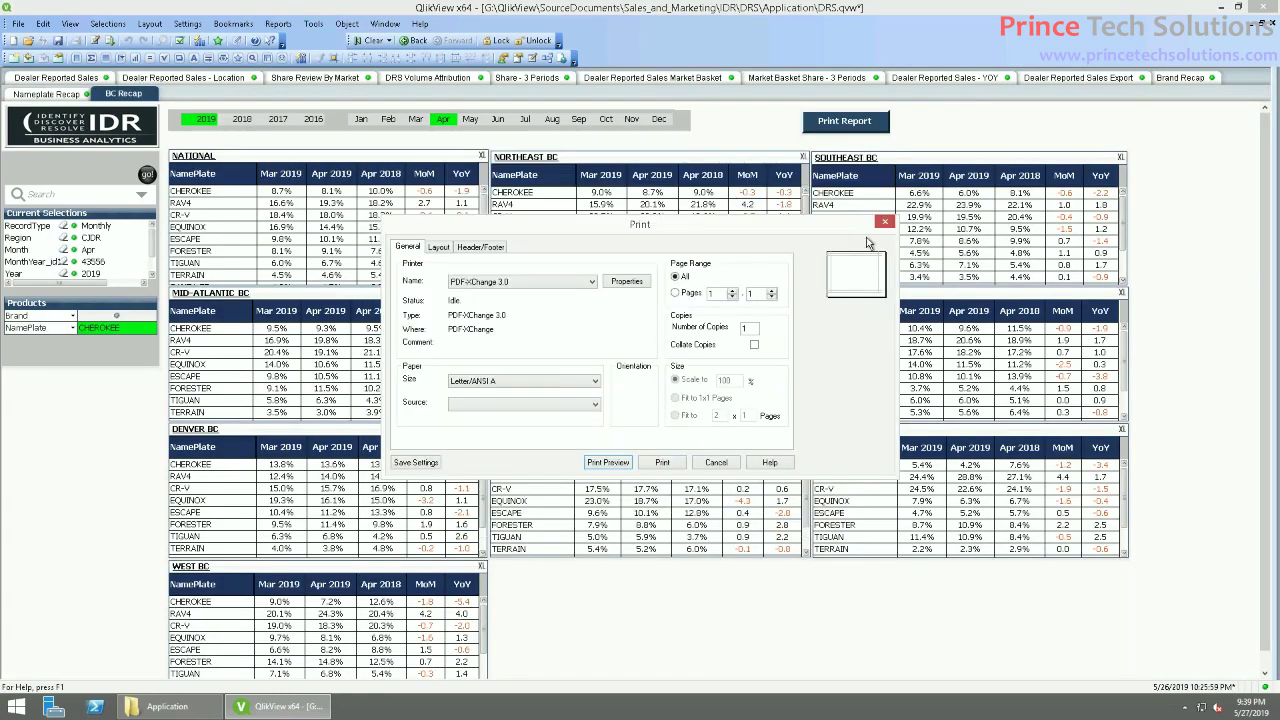
{"action": "left_click", "coordinate": [730, 463]}
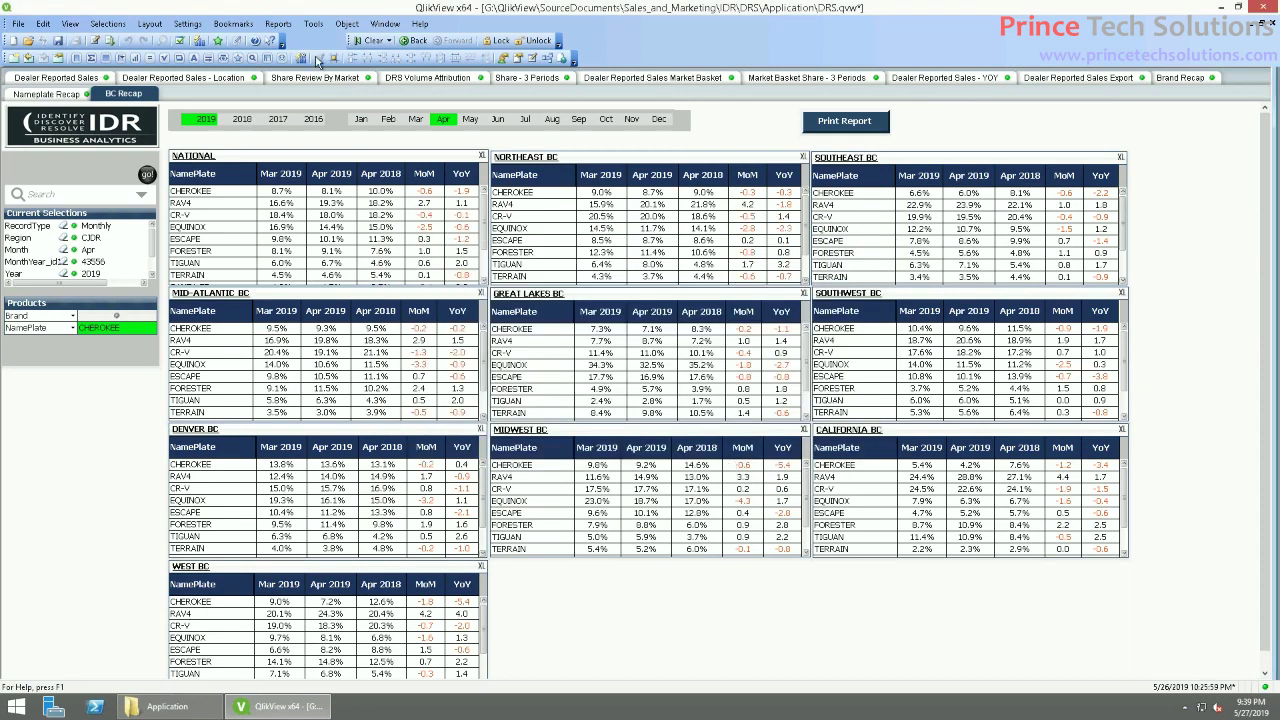
{"action": "left_click", "coordinate": [278, 24]}
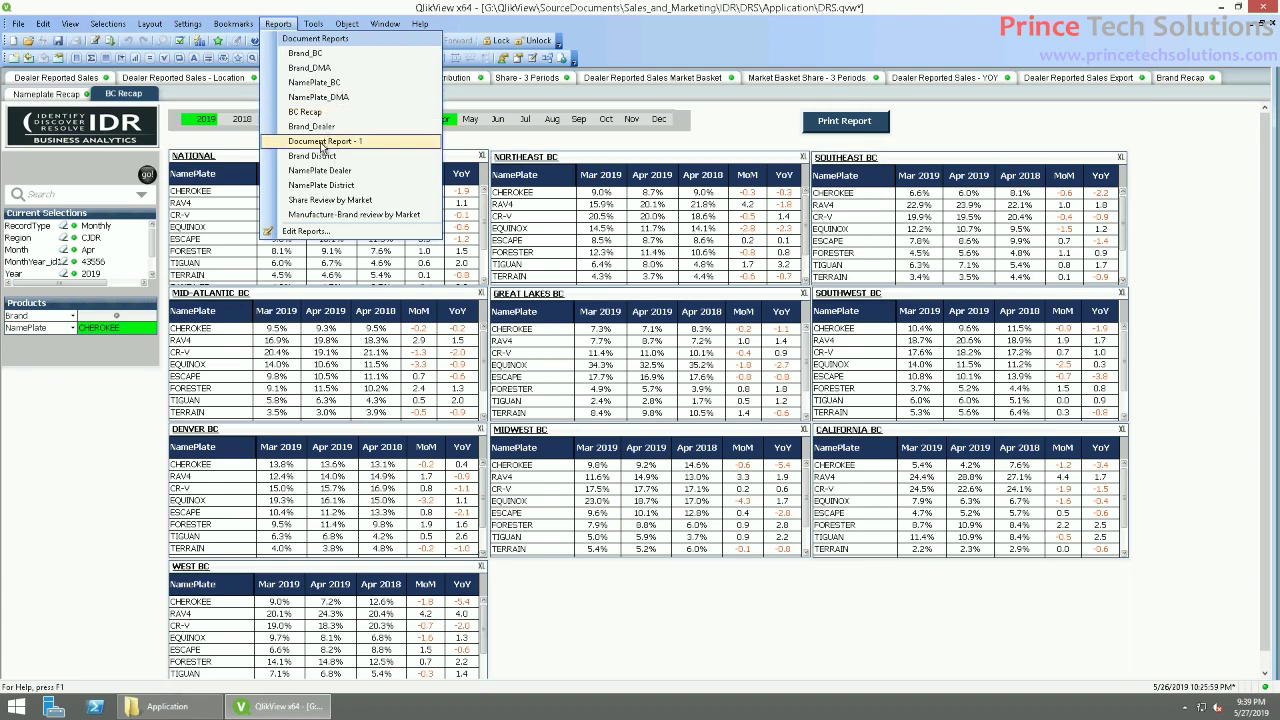
{"action": "left_click", "coordinate": [308, 232]}
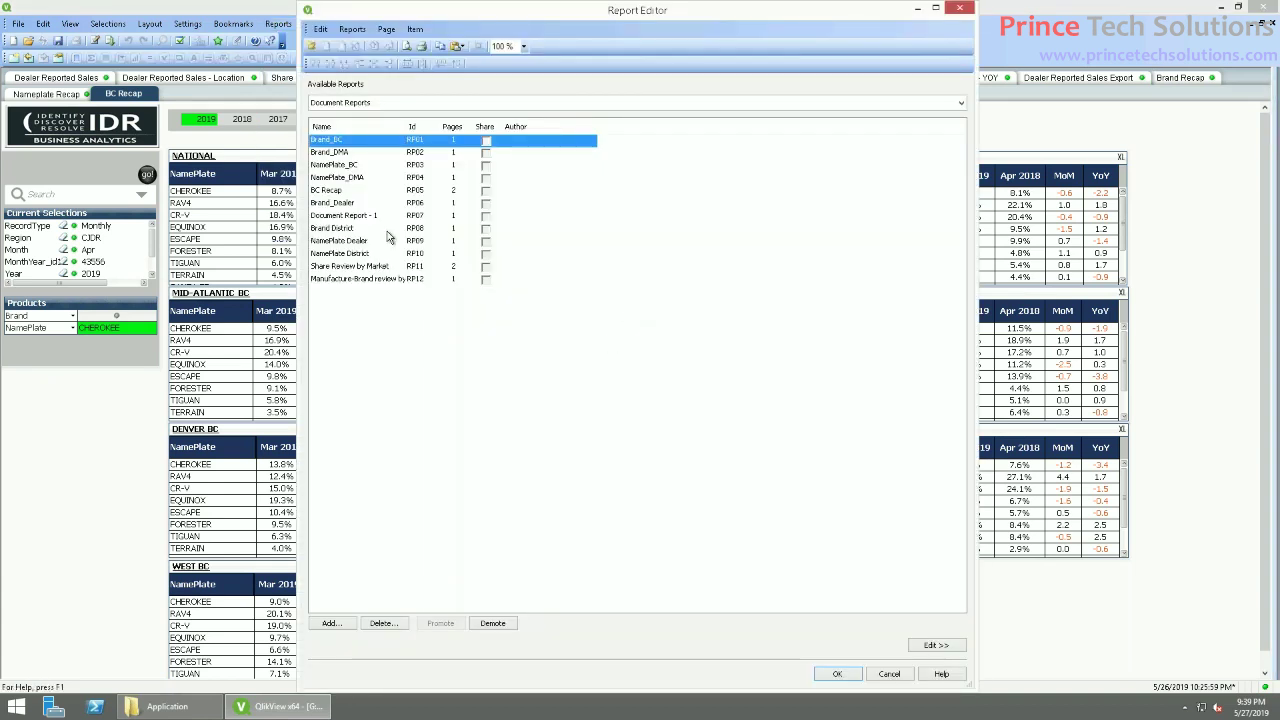
{"action": "key", "text": "Escape"}
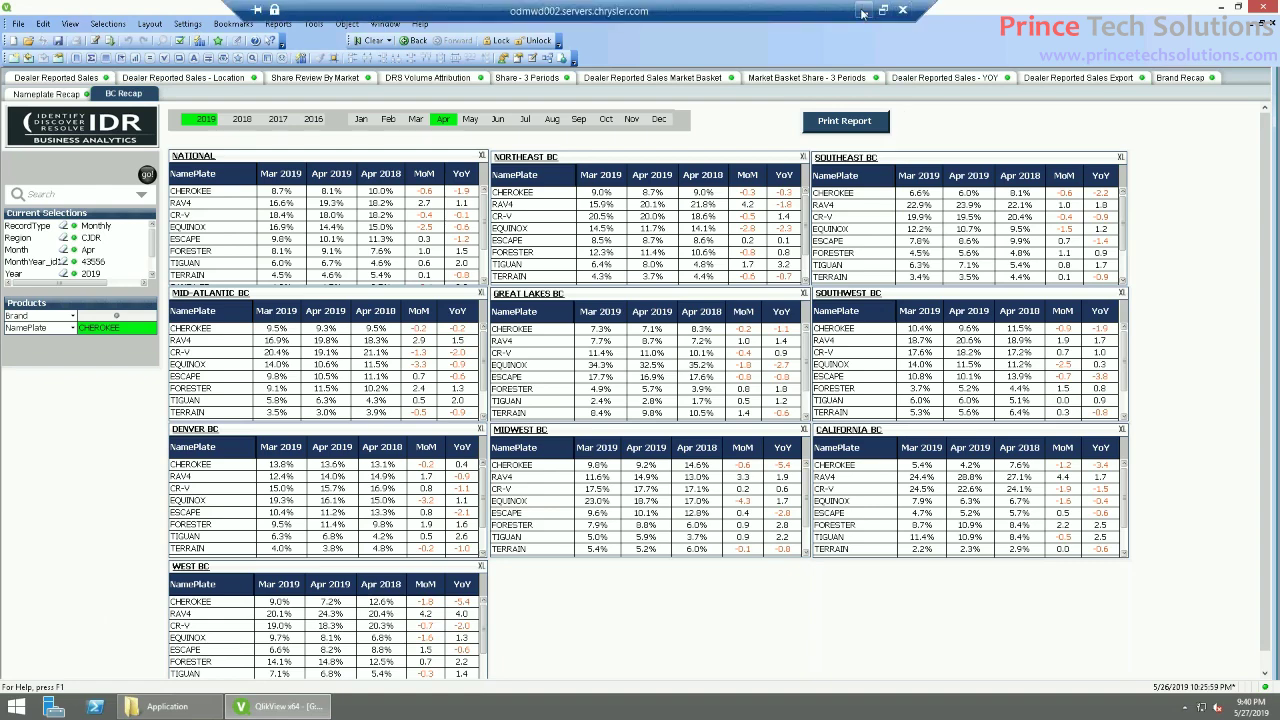
In the QMC, expand QDS@odmwd002 under Status > Tasks, then go to Documents > Source Documents
{"action": "left_click", "coordinate": [864, 12]}
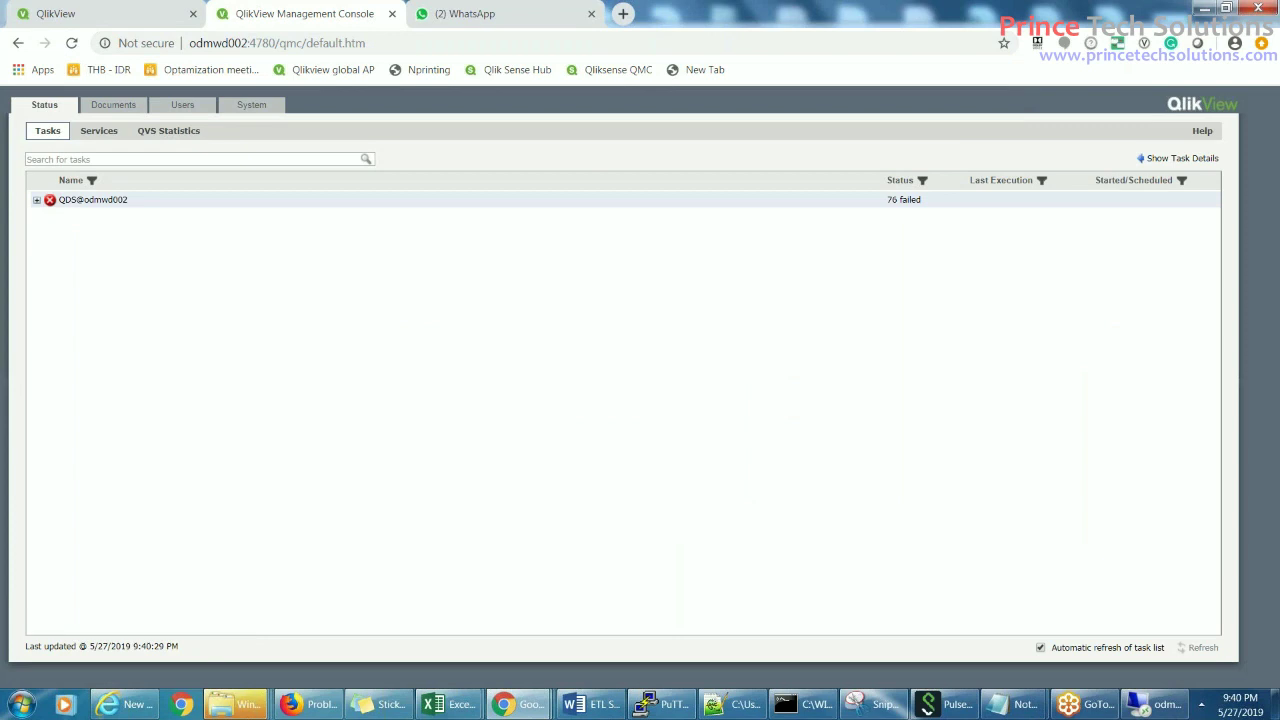
{"action": "left_click", "coordinate": [36, 199]}
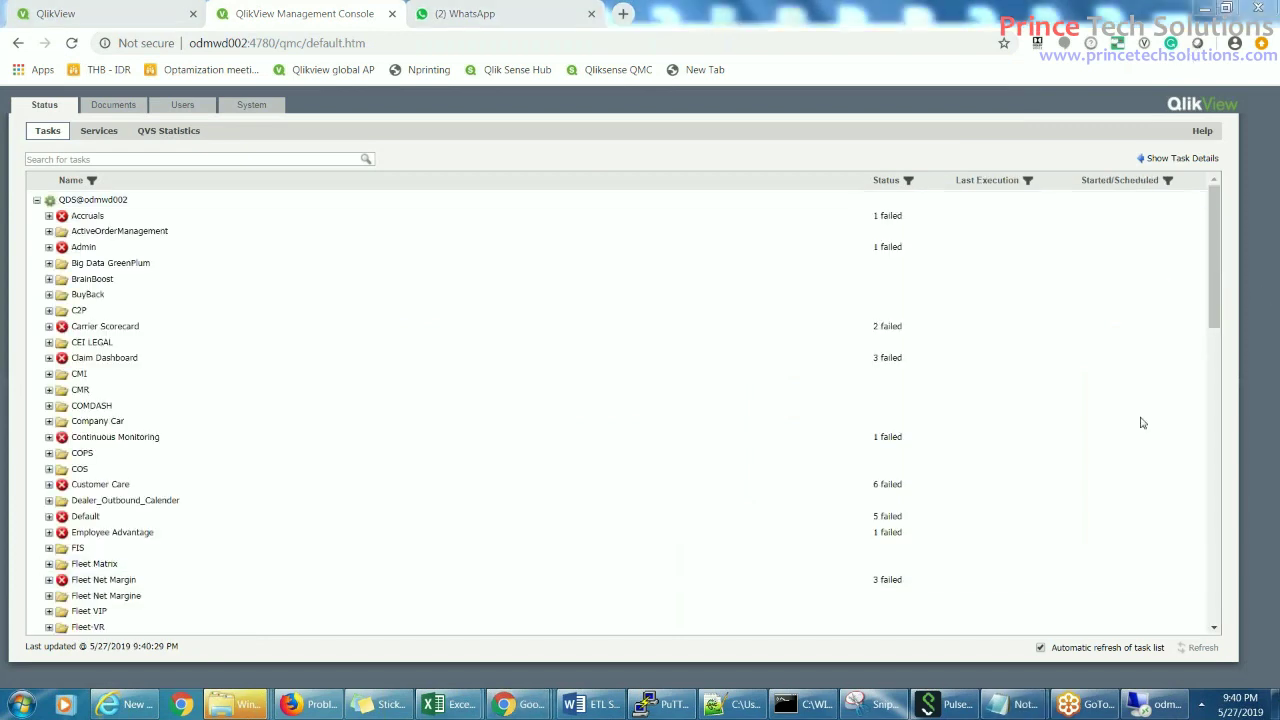
{"action": "left_click_drag", "start_coordinate": [1218, 291], "coordinate": [1207, 448]}
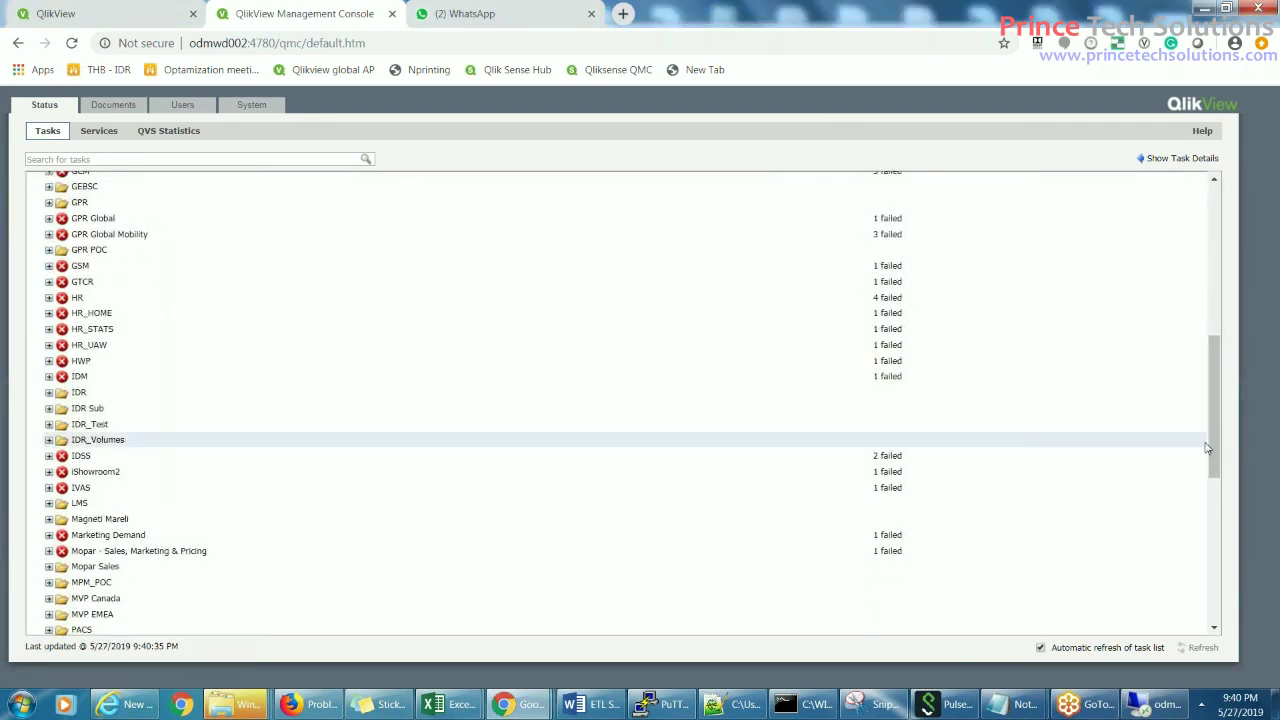
{"action": "left_click", "coordinate": [113, 104]}
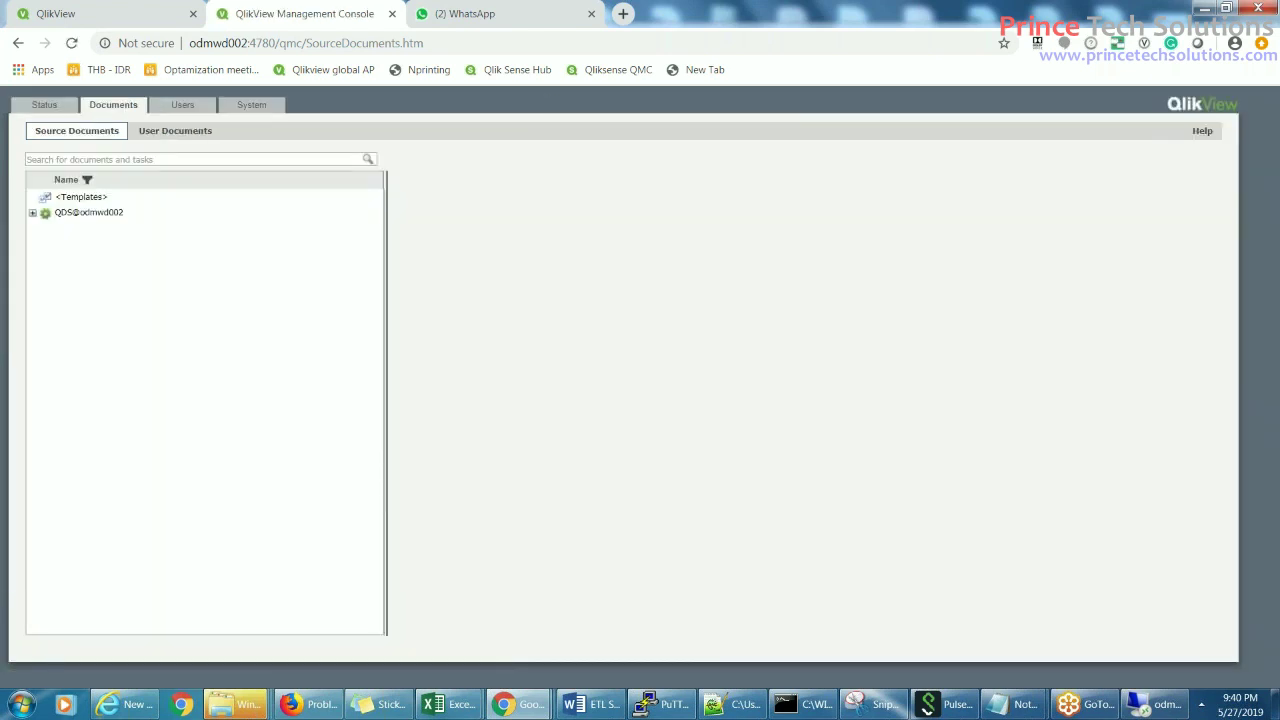
Expand QDS@odmwd002 down through Sales_and_Marketing > IDR > DRS > Application > DRS.qvw and select the Reload DRS Application task
{"action": "left_click", "coordinate": [33, 214]}
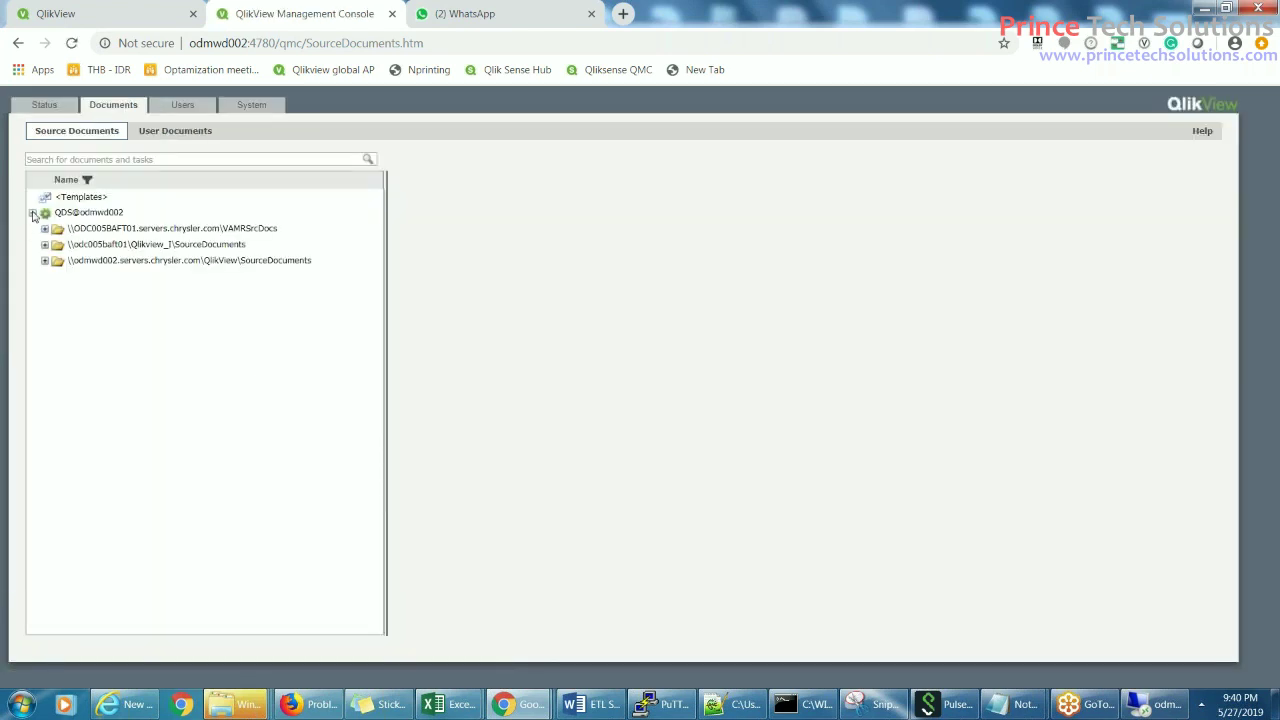
{"action": "left_click", "coordinate": [44, 260]}
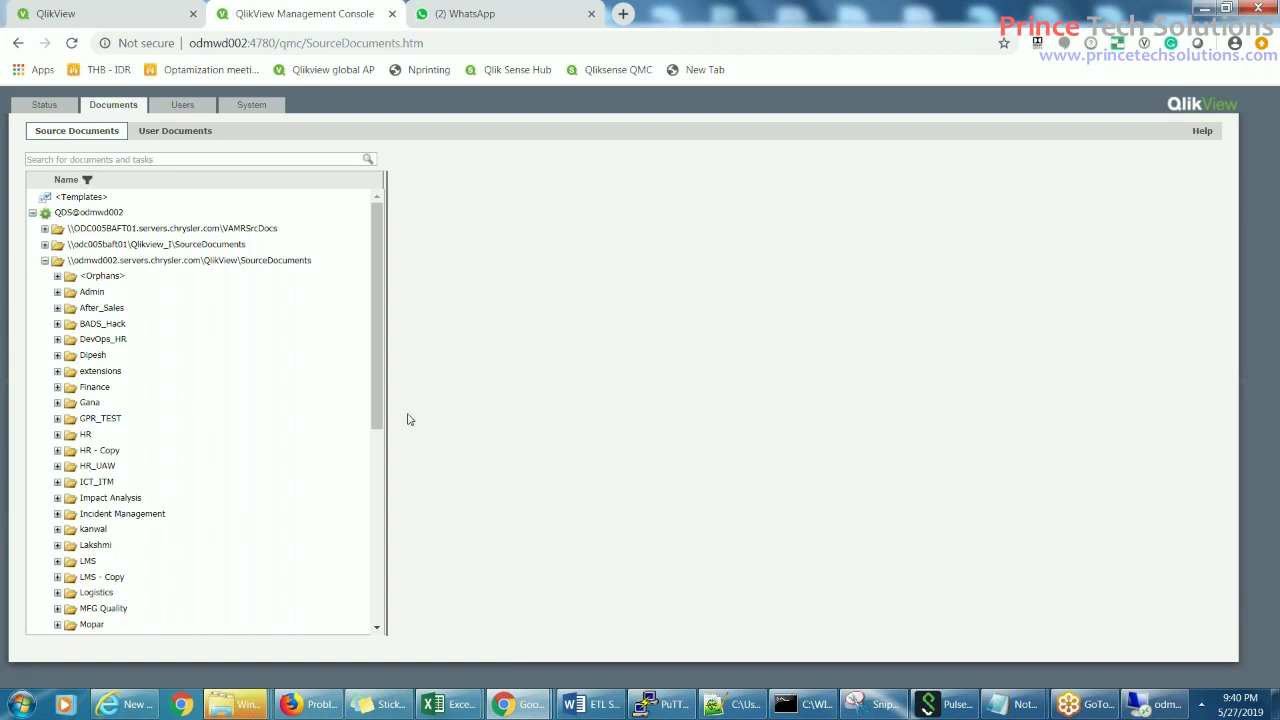
{"action": "left_click_drag", "start_coordinate": [376, 420], "coordinate": [376, 568]}
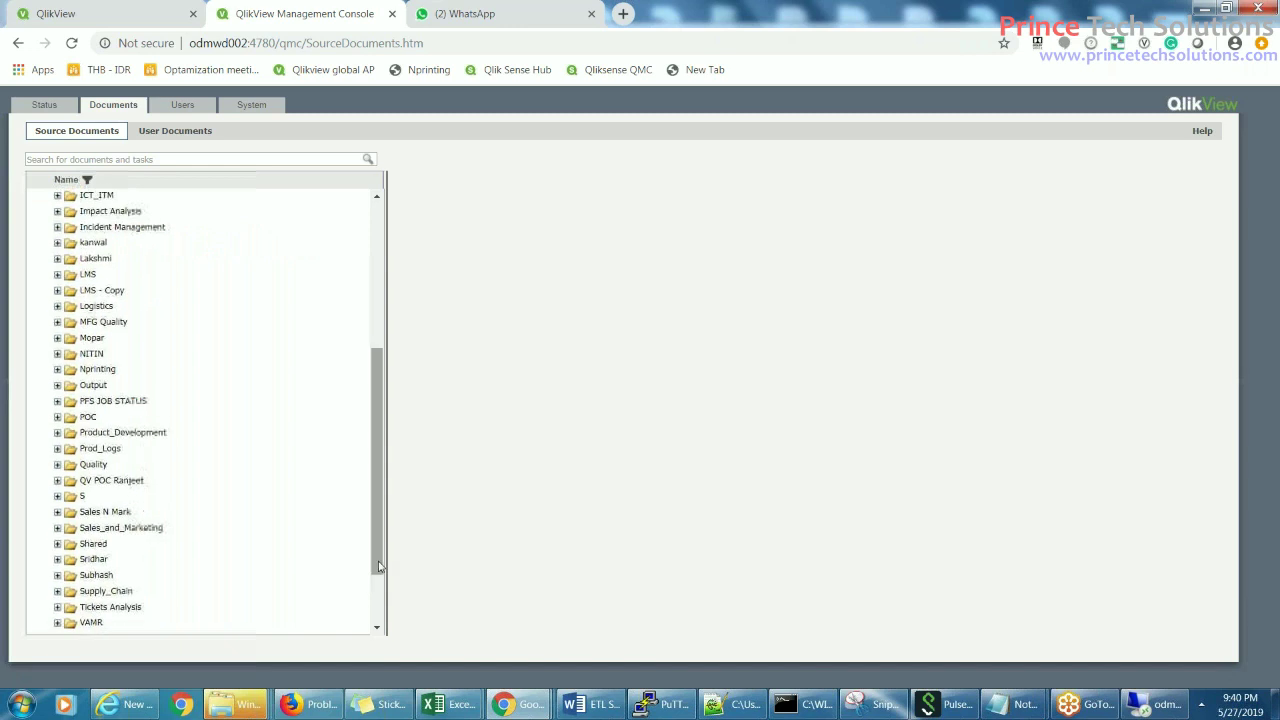
{"action": "left_click", "coordinate": [57, 528]}
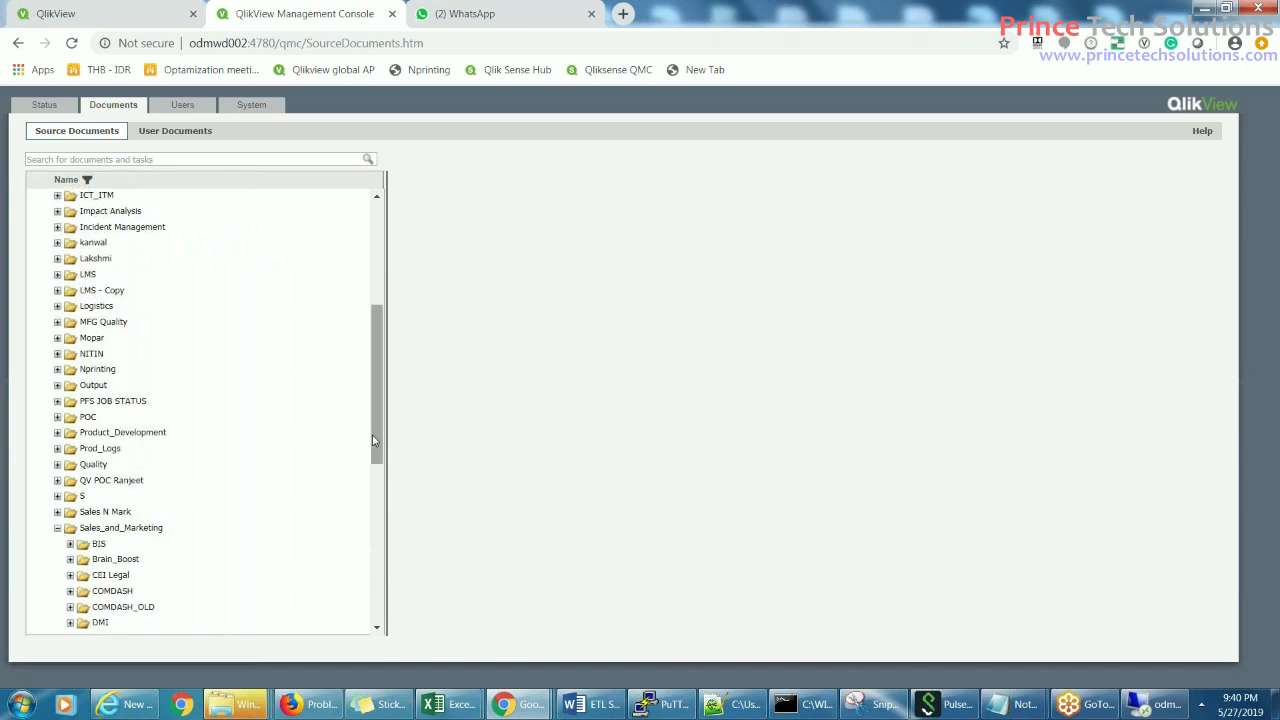
{"action": "left_click_drag", "start_coordinate": [378, 440], "coordinate": [366, 543]}
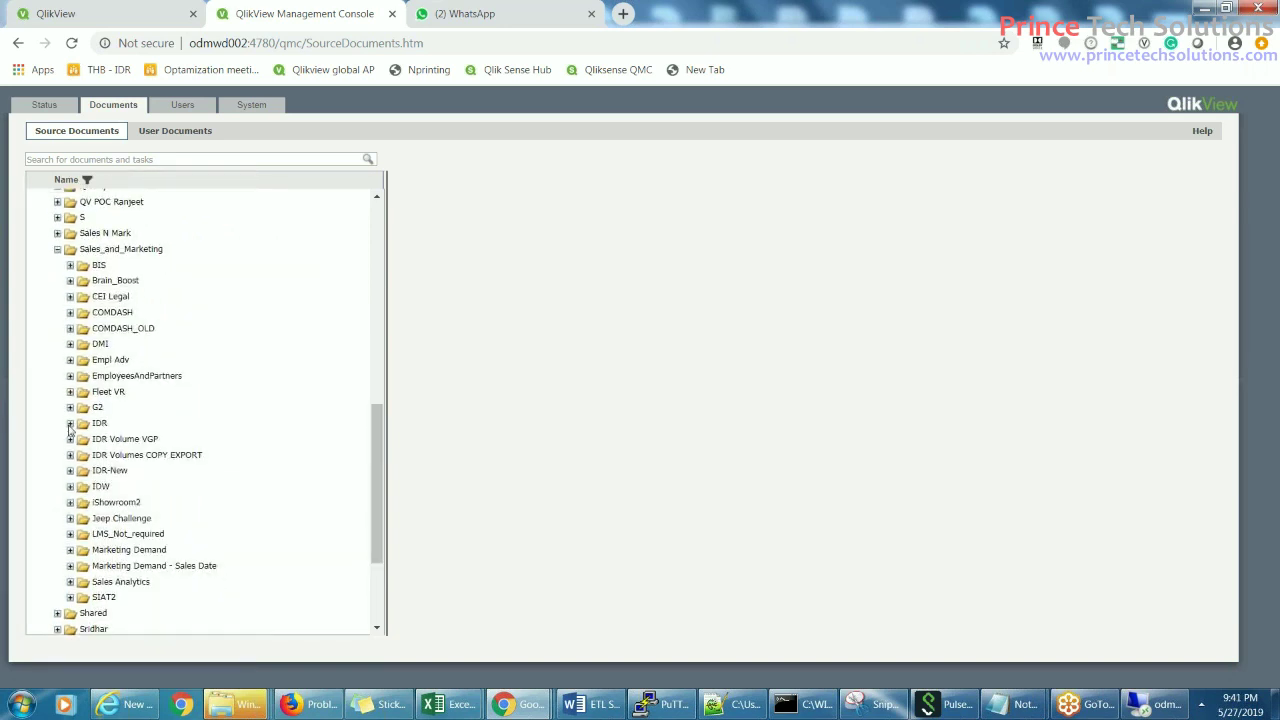
{"action": "left_click", "coordinate": [70, 424]}
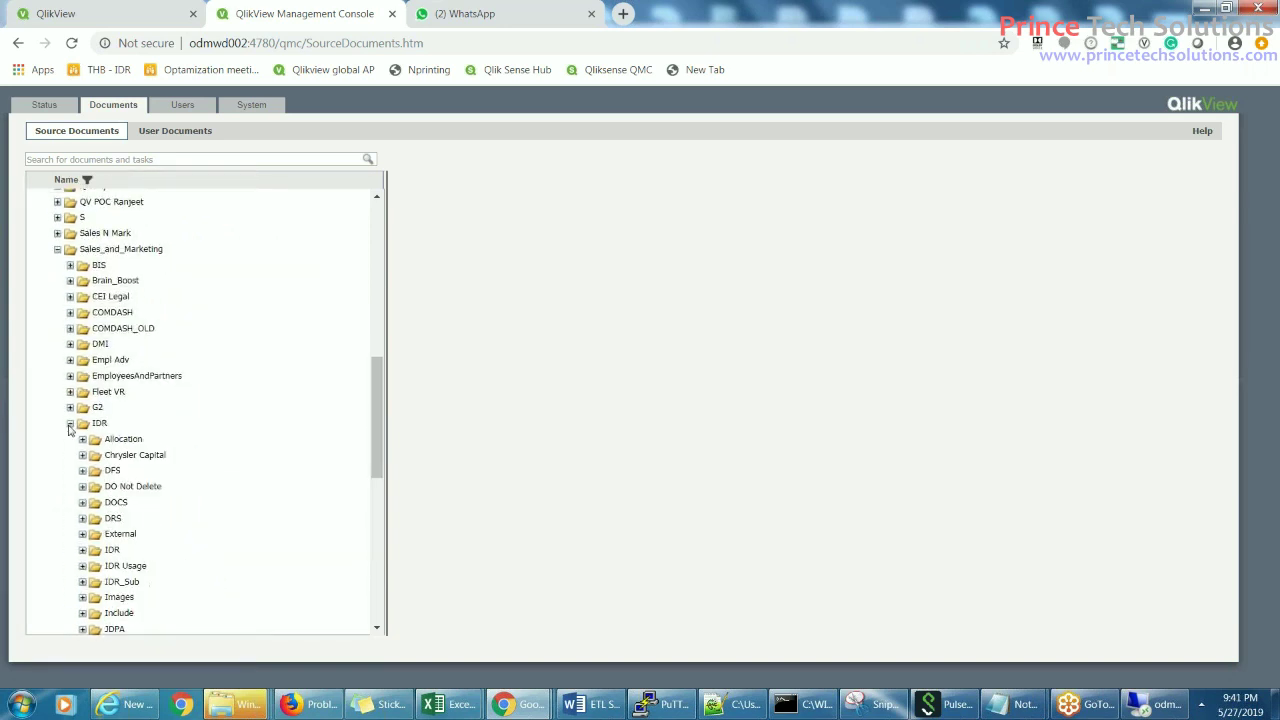
{"action": "left_click", "coordinate": [82, 519]}
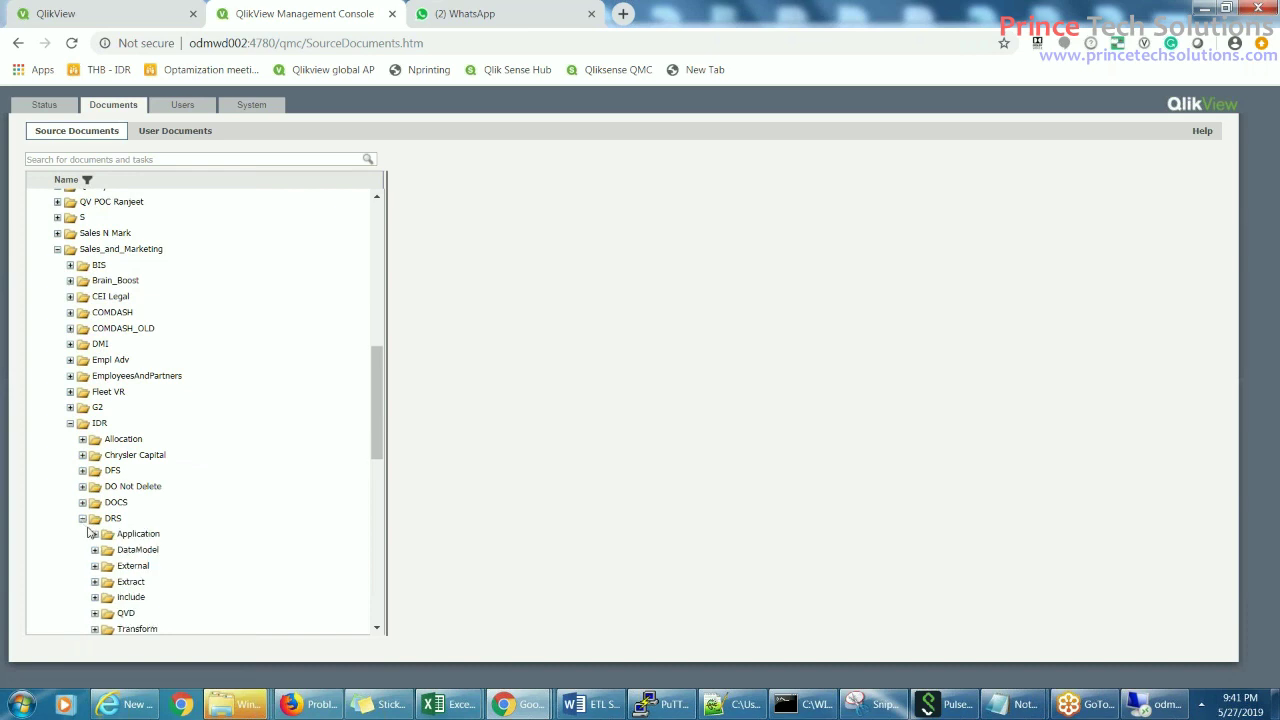
{"action": "left_click", "coordinate": [94, 535]}
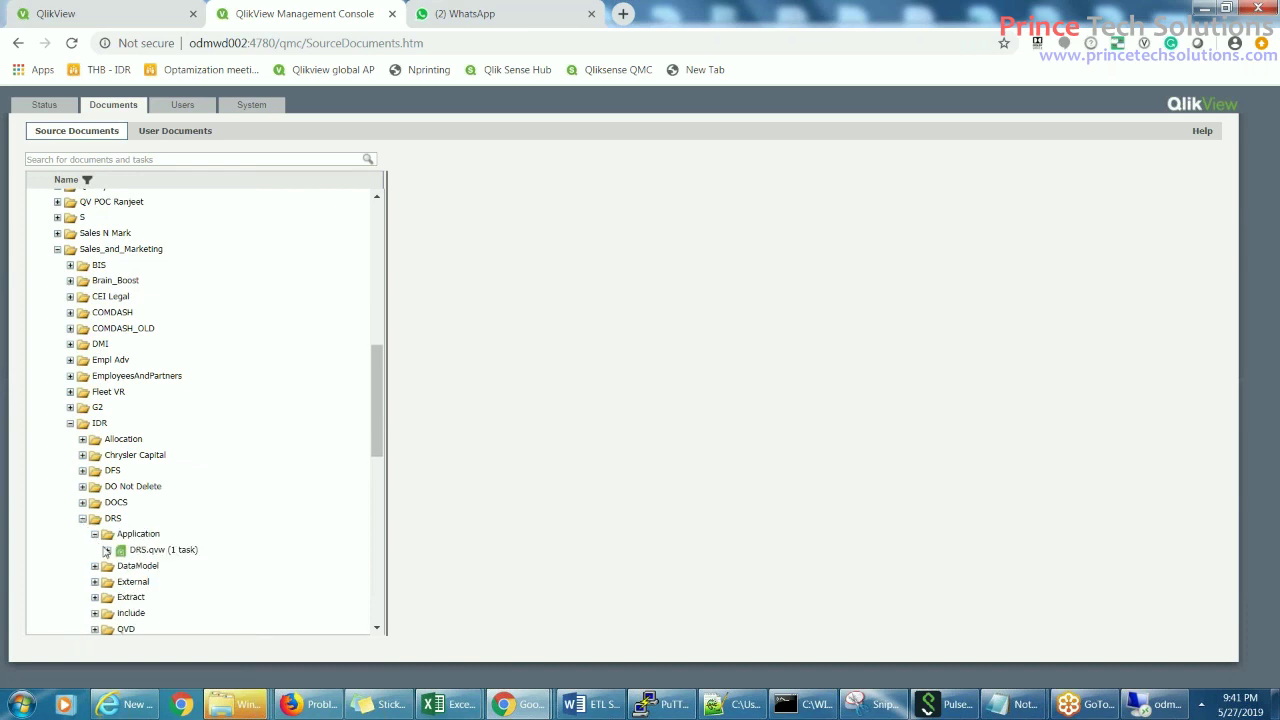
{"action": "left_click", "coordinate": [108, 550]}
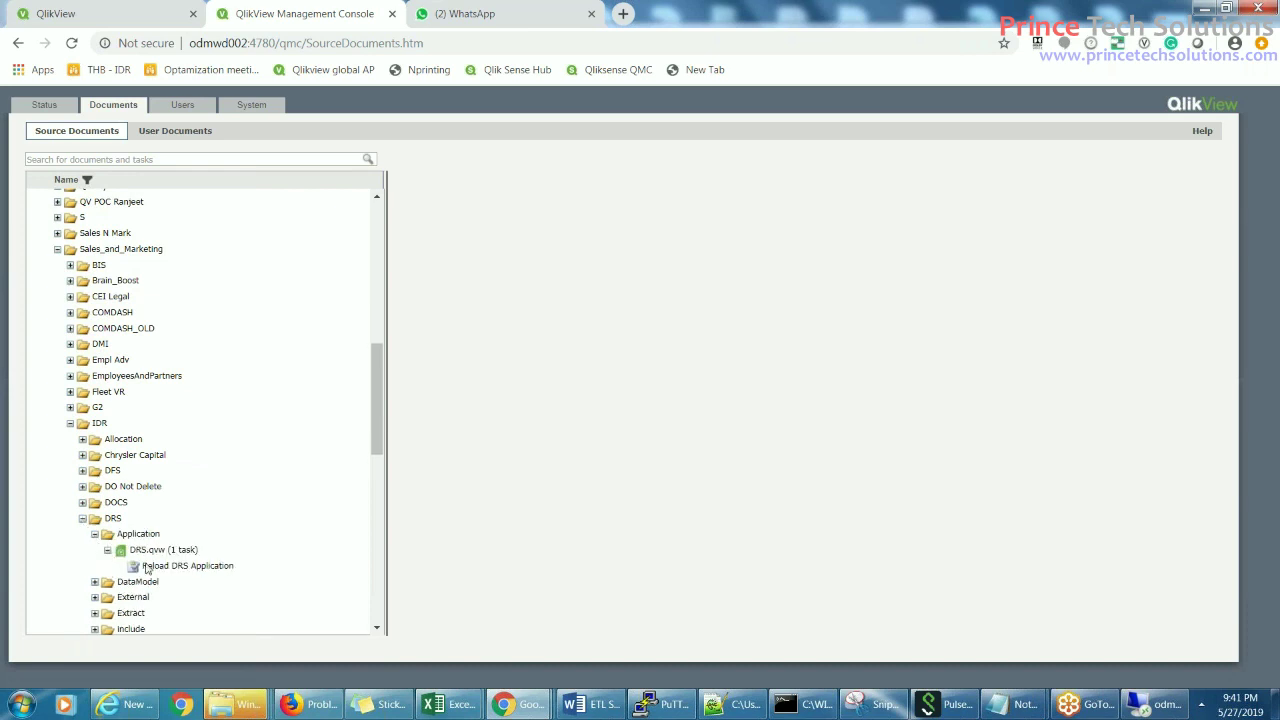
{"action": "left_click", "coordinate": [153, 568]}
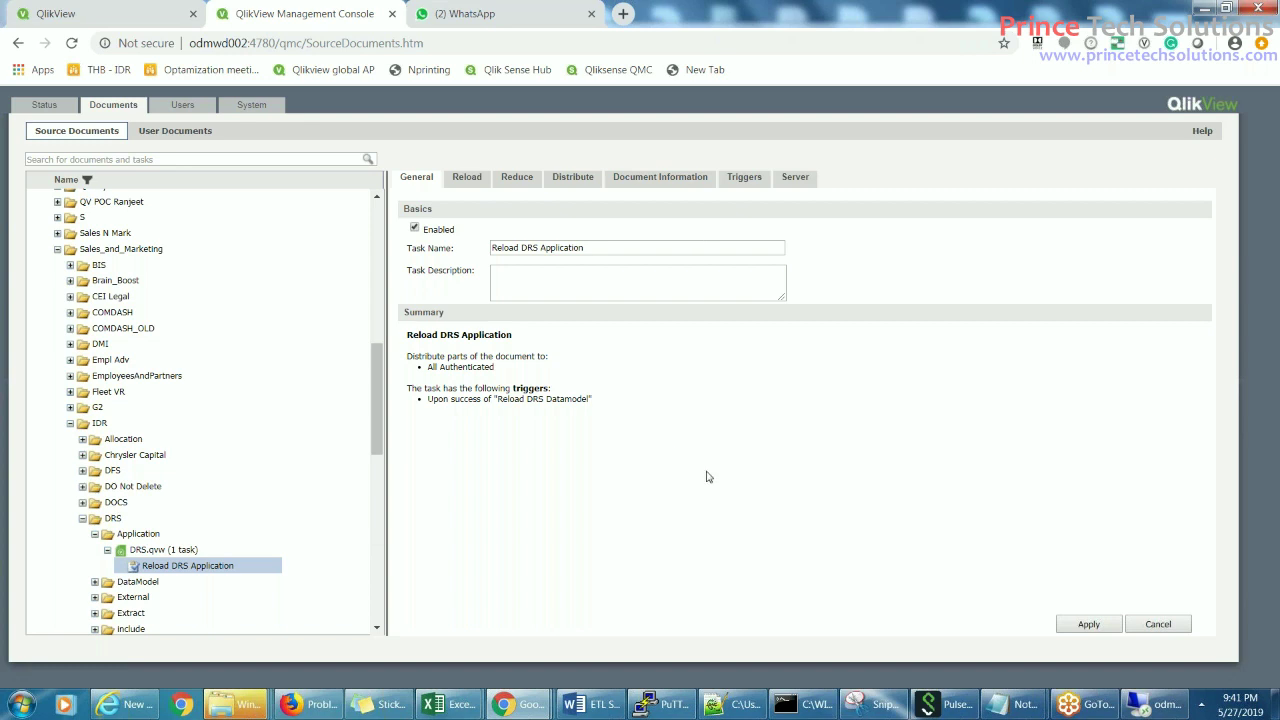
Tick Enable on the task's Reload tab, check the Reduce tab, then view the Distribute settings
{"action": "left_click", "coordinate": [468, 177]}
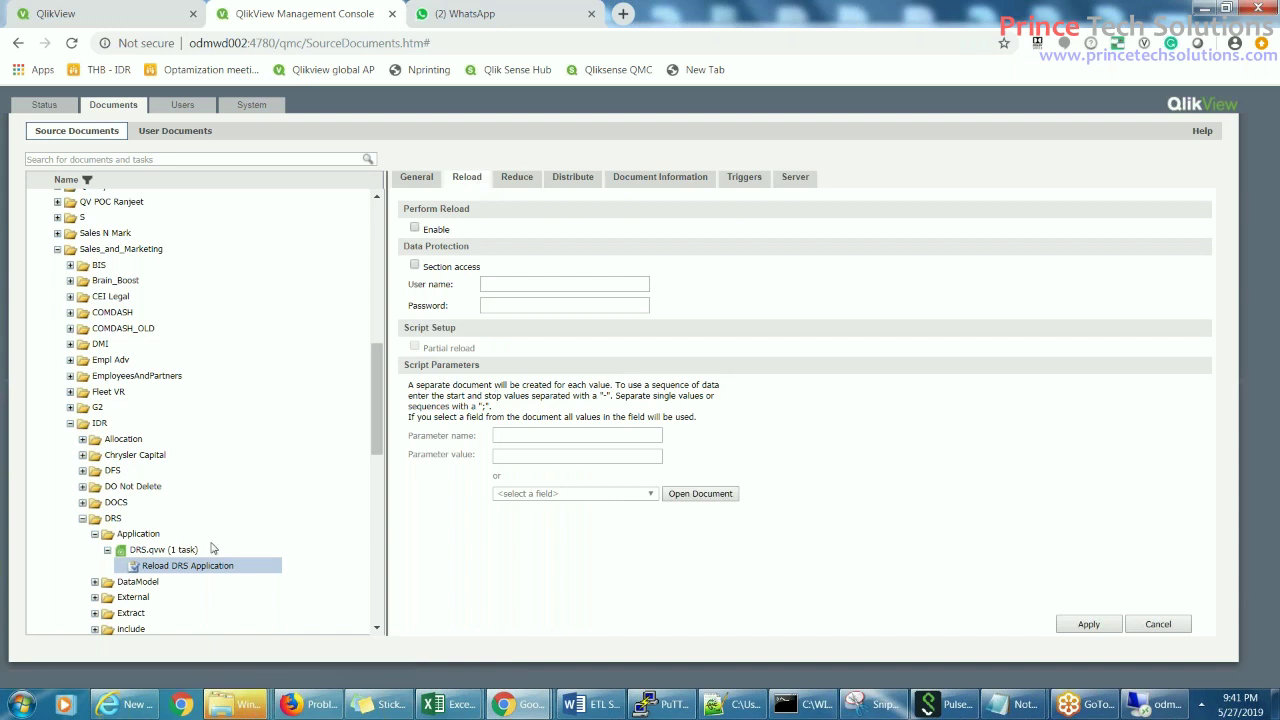
{"action": "left_click", "coordinate": [415, 228]}
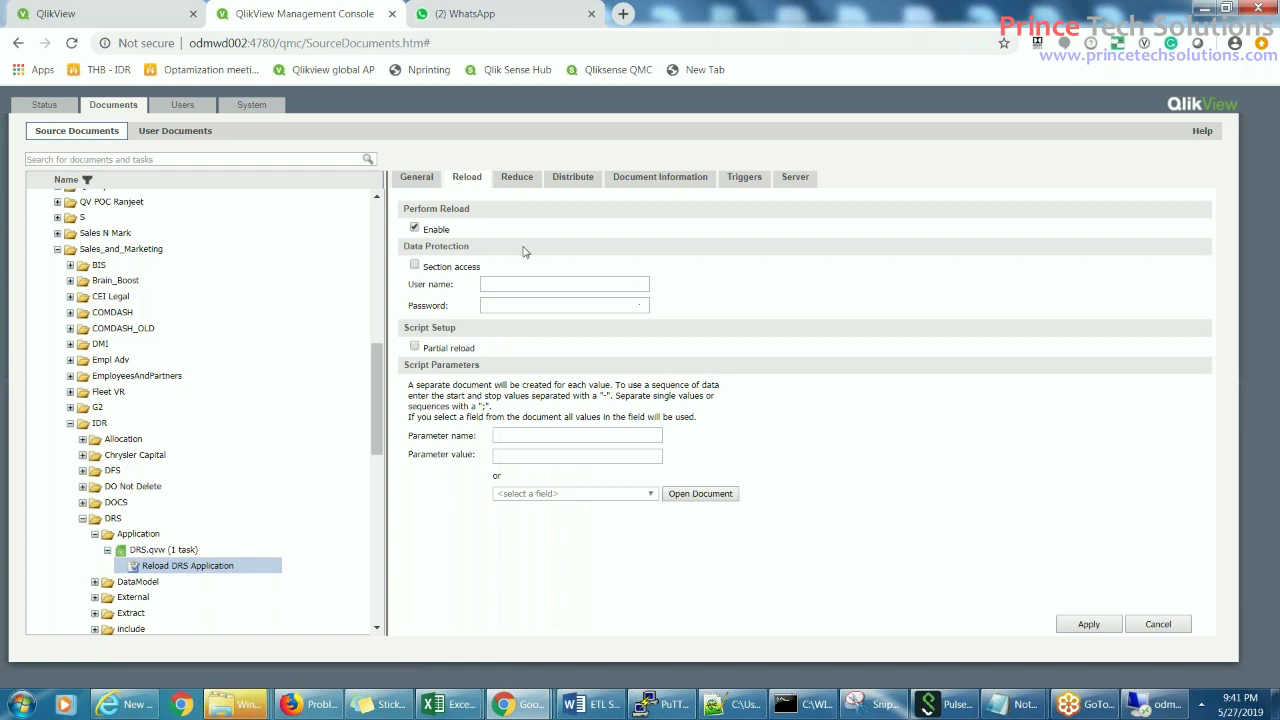
{"action": "left_click", "coordinate": [520, 179]}
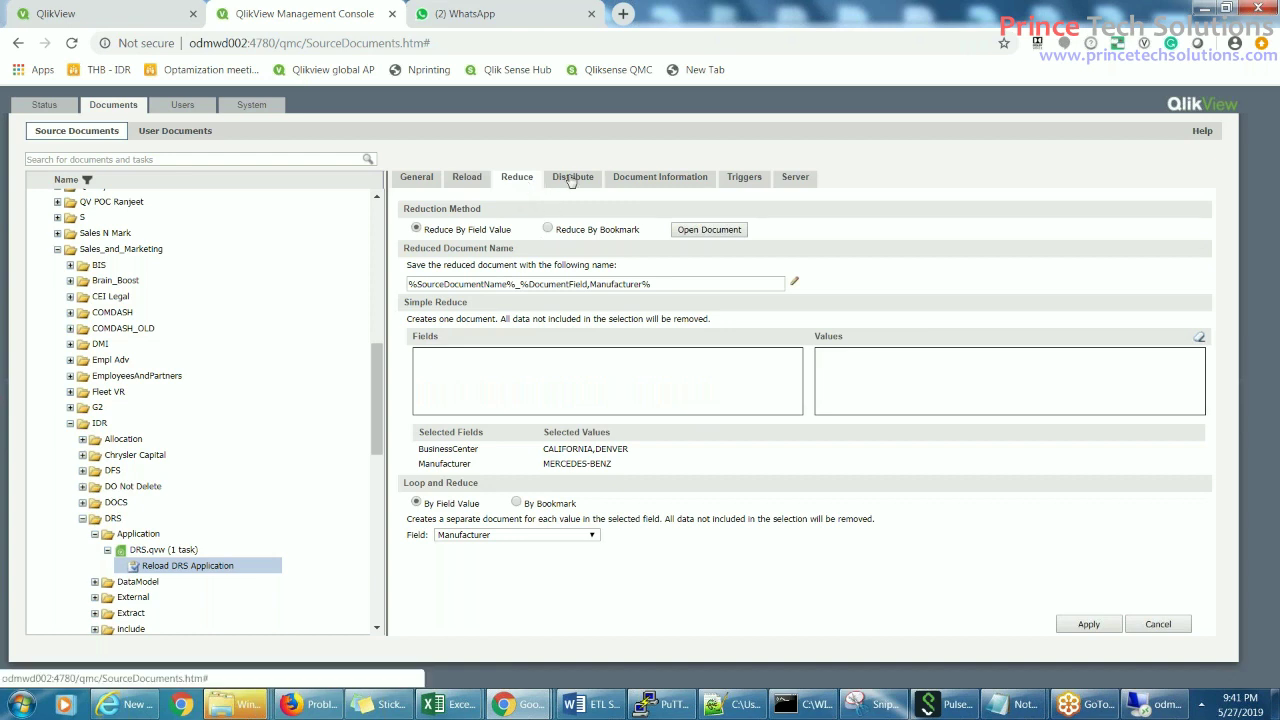
{"action": "left_click", "coordinate": [572, 178]}
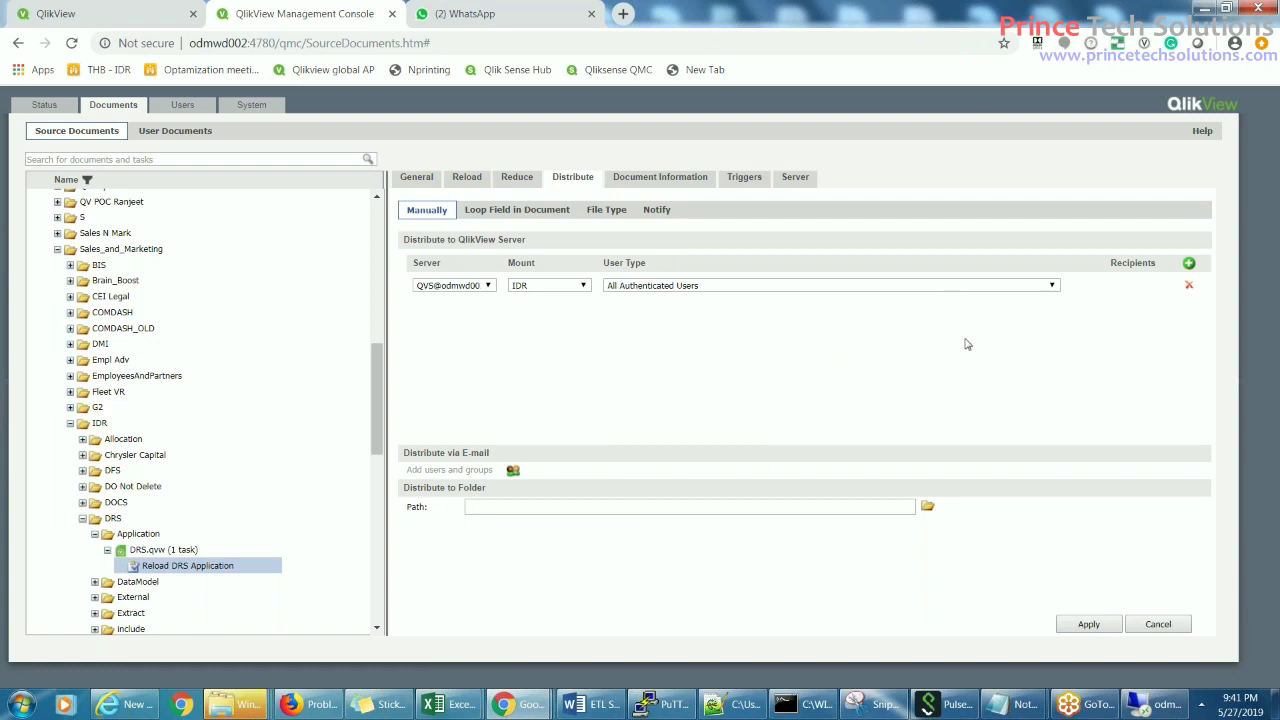
Loop over a document field, taking recipients from TID with identity checked by Email Address
{"action": "left_click", "coordinate": [532, 214]}
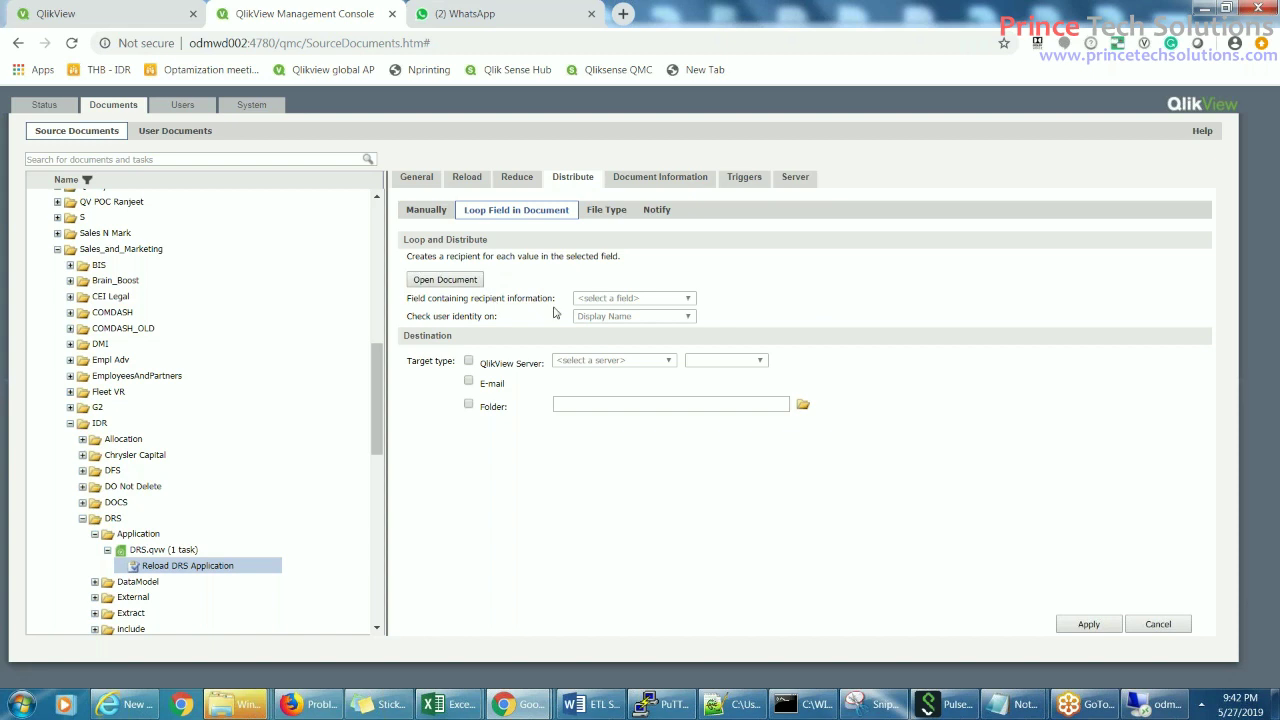
{"action": "left_click", "coordinate": [443, 281]}
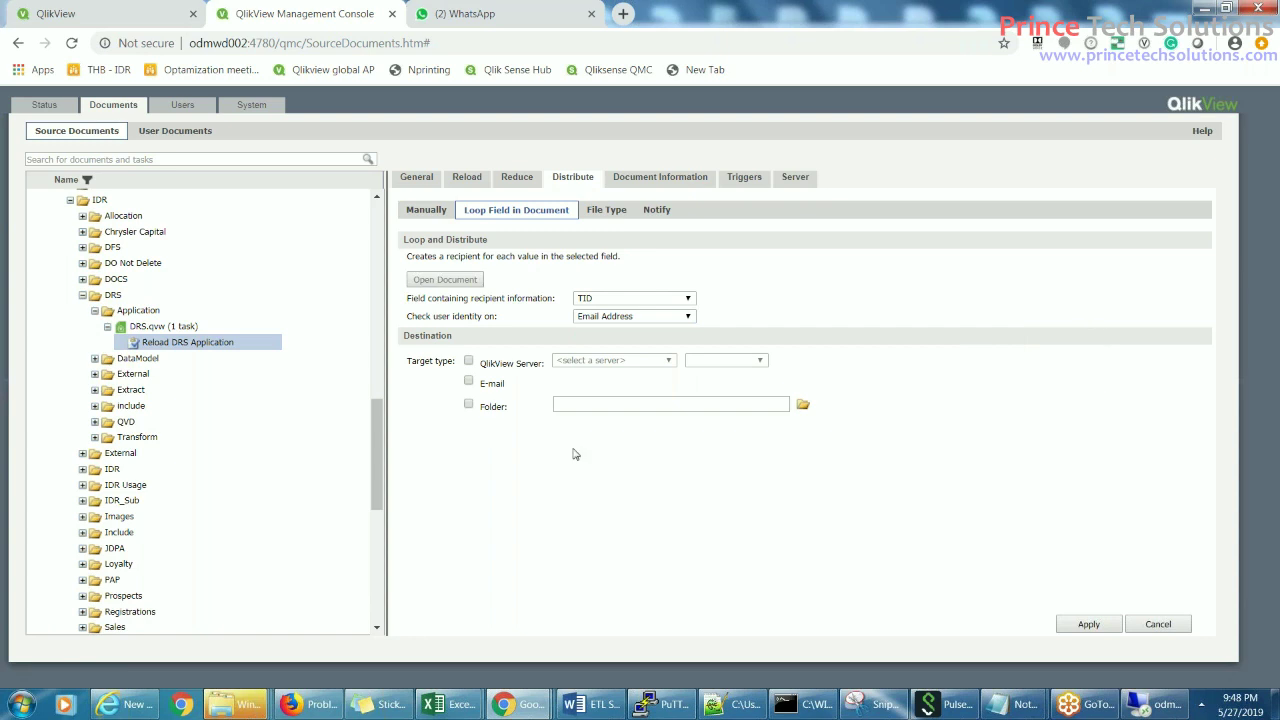
Set E-mail as the loop distribution target, apply it, and view the File Type options
{"action": "left_click", "coordinate": [469, 384]}
{"action": "left_click", "coordinate": [1087, 624]}
{"action": "left_click", "coordinate": [600, 212]}
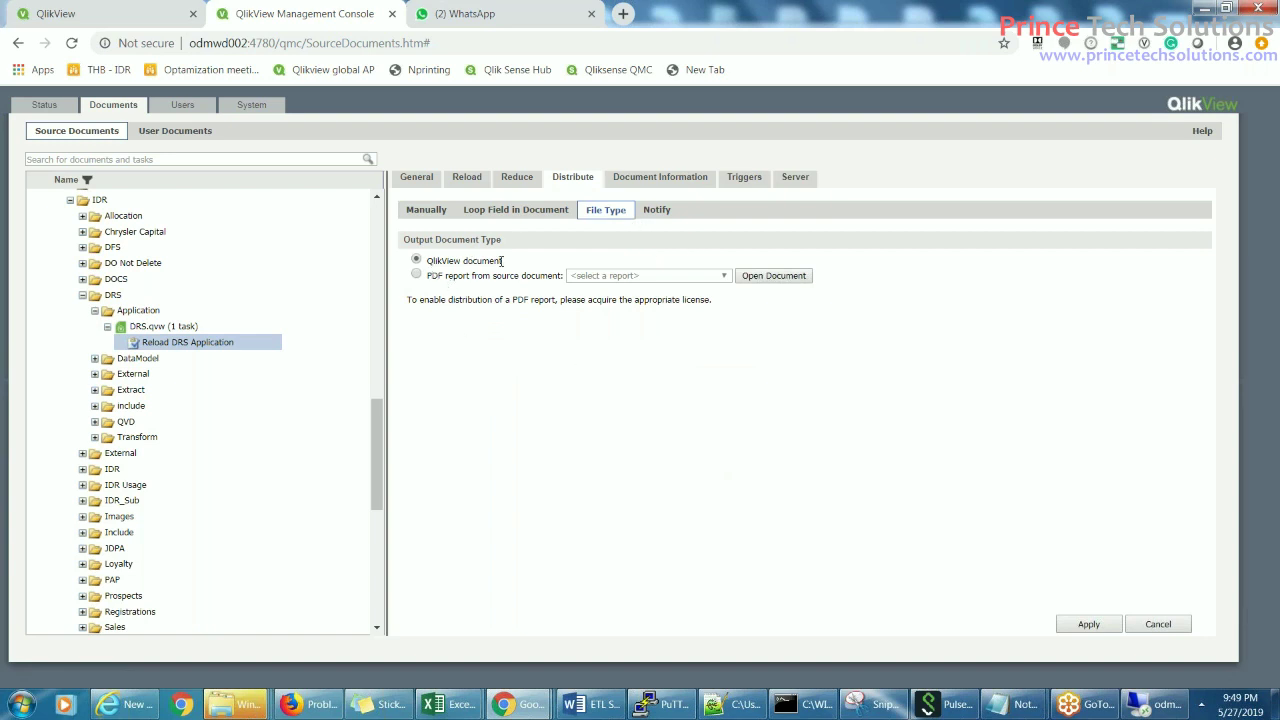
Switch the output to the BC Recap PDF report from the source document, apply, and view Notify options
{"action": "left_click", "coordinate": [416, 275]}
{"action": "left_click", "coordinate": [725, 276]}
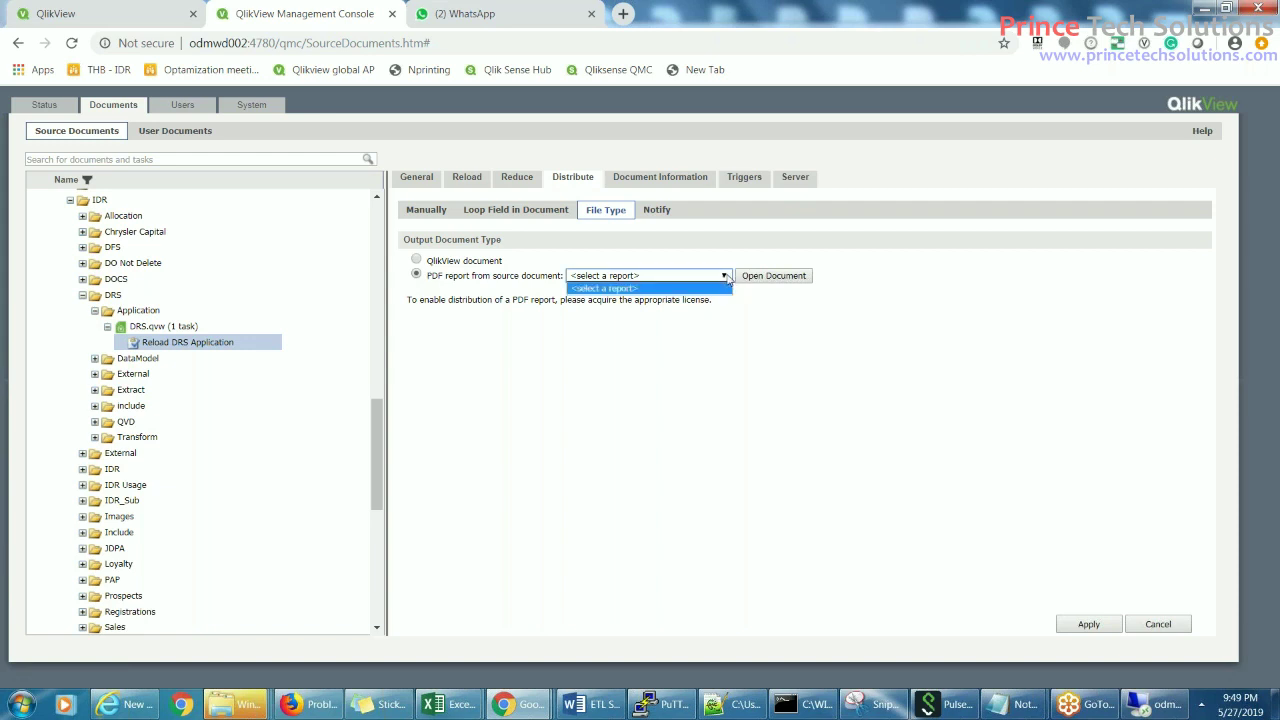
{"action": "left_click", "coordinate": [738, 408]}
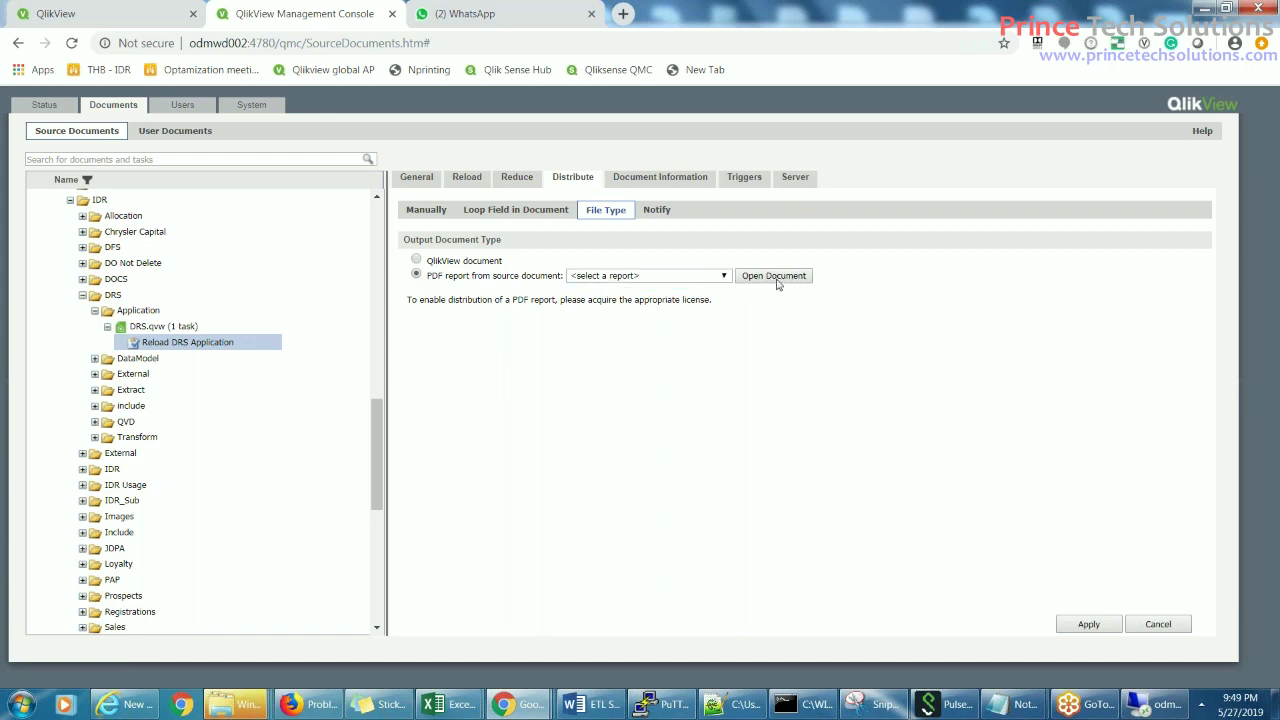
{"action": "left_click", "coordinate": [777, 276]}
{"action": "left_click", "coordinate": [724, 276]}
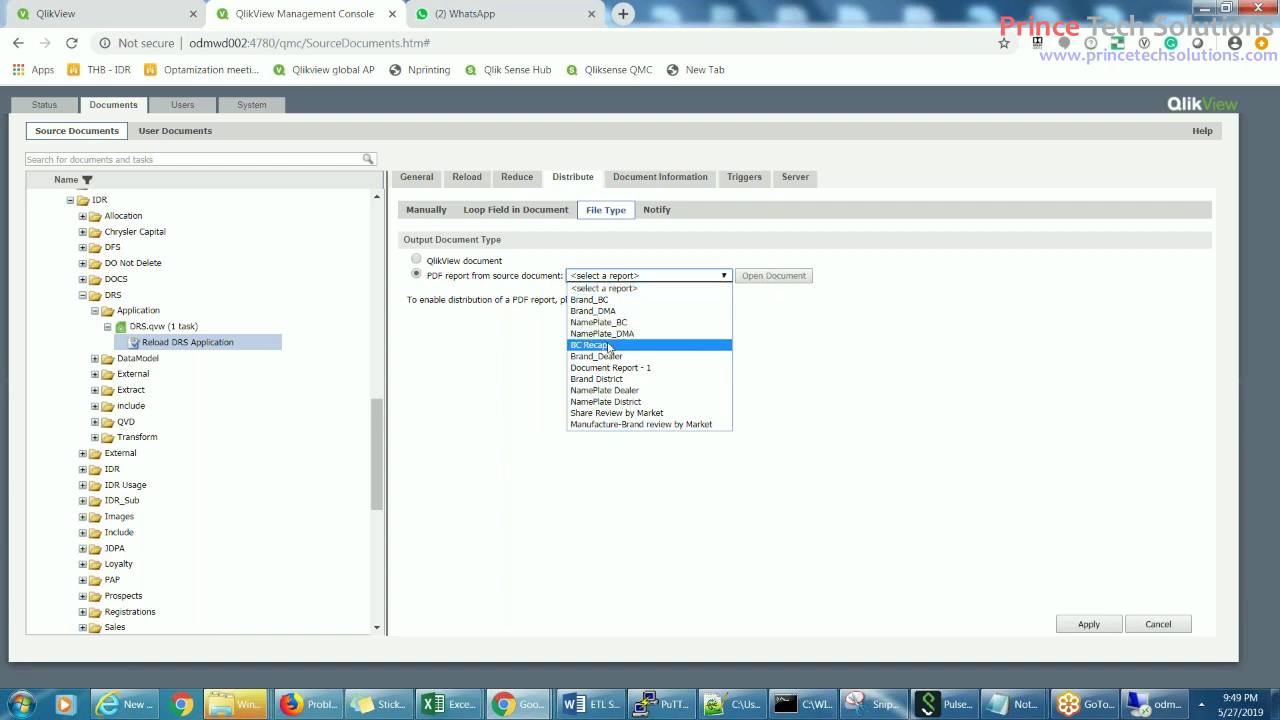
{"action": "left_click", "coordinate": [608, 346]}
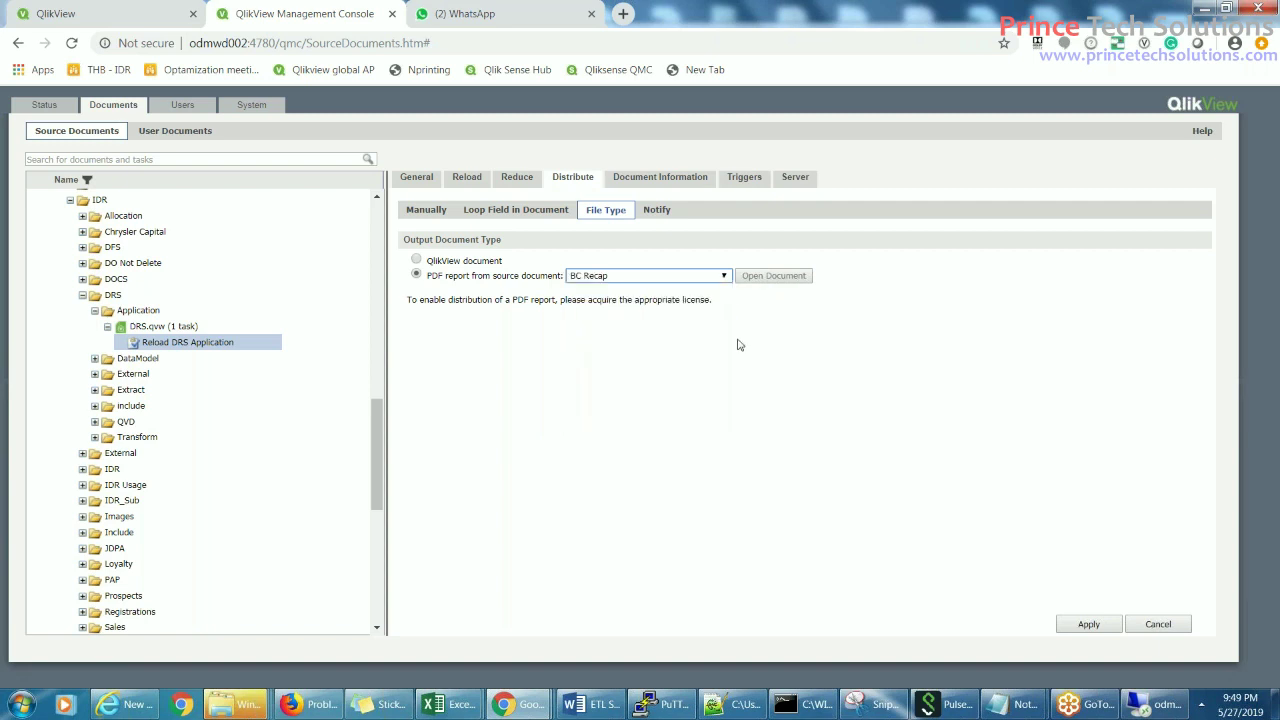
{"action": "left_click", "coordinate": [1088, 624]}
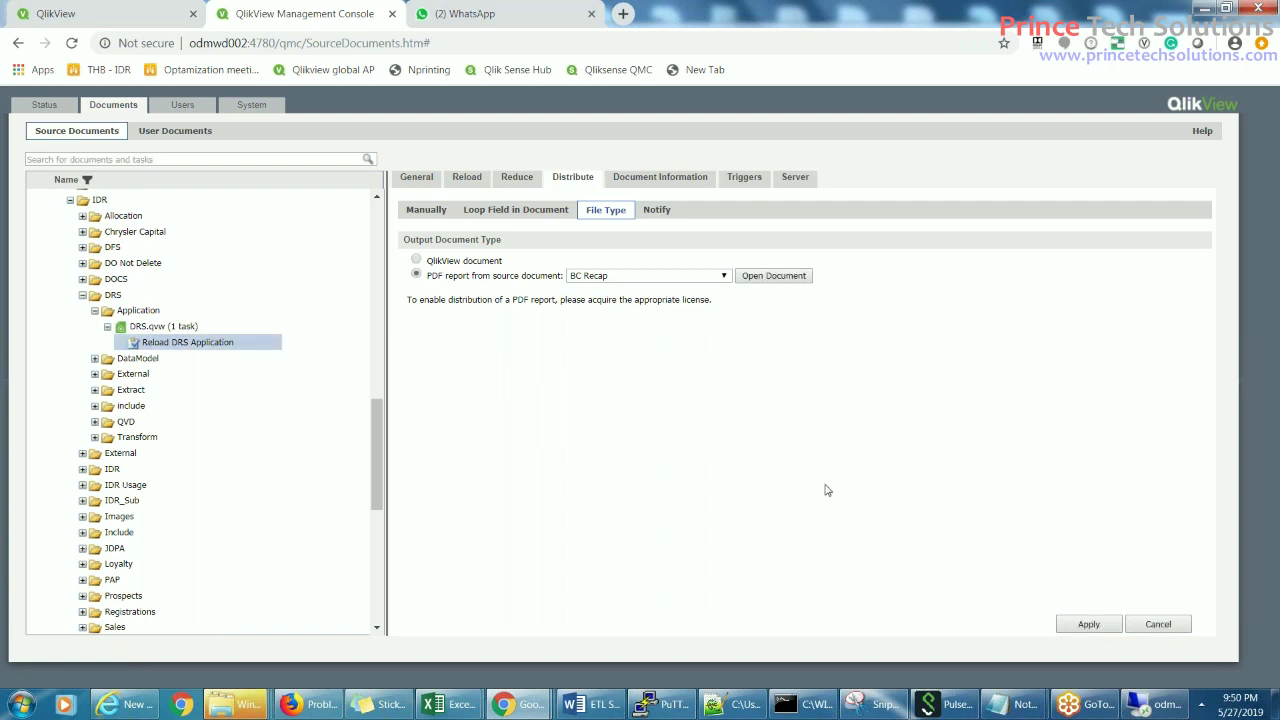
{"action": "left_click", "coordinate": [657, 210]}
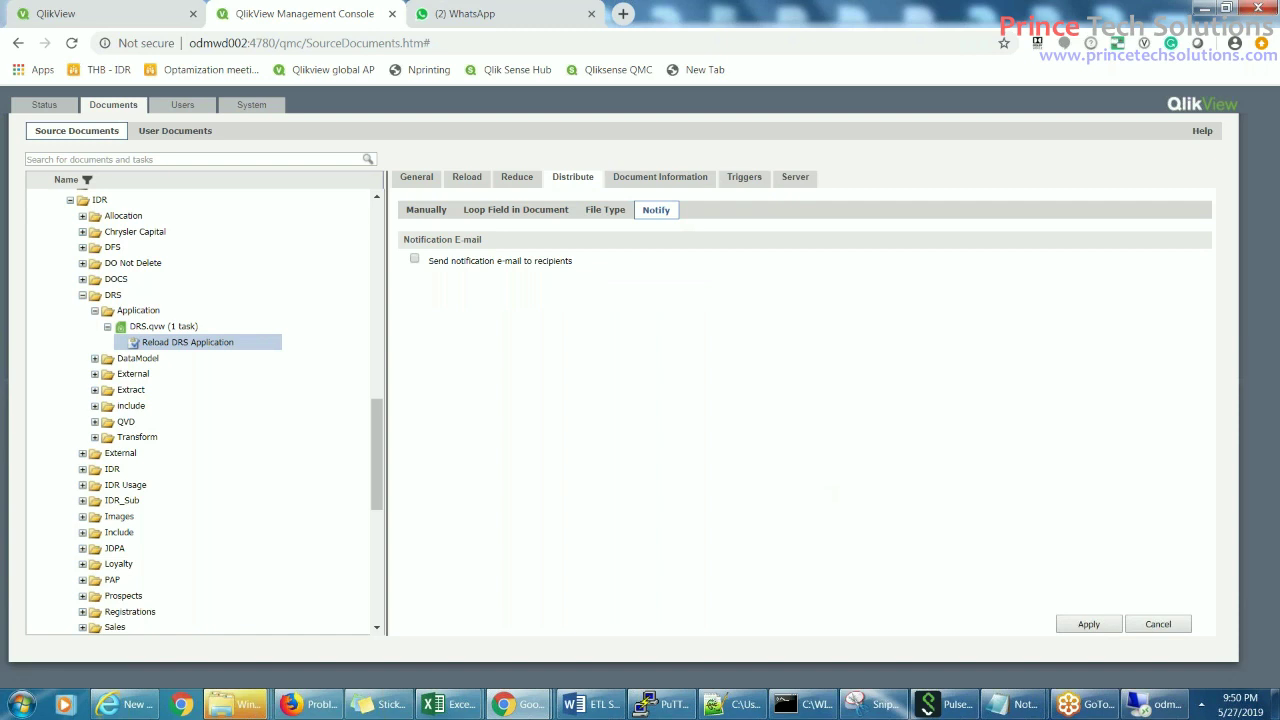
Toggle the 'Send notification e-mail to recipients' checkbox, apply, and go back to Loop Field in Document
{"action": "left_click", "coordinate": [415, 260]}
{"action": "left_click", "coordinate": [1098, 626]}
{"action": "left_click", "coordinate": [508, 212]}
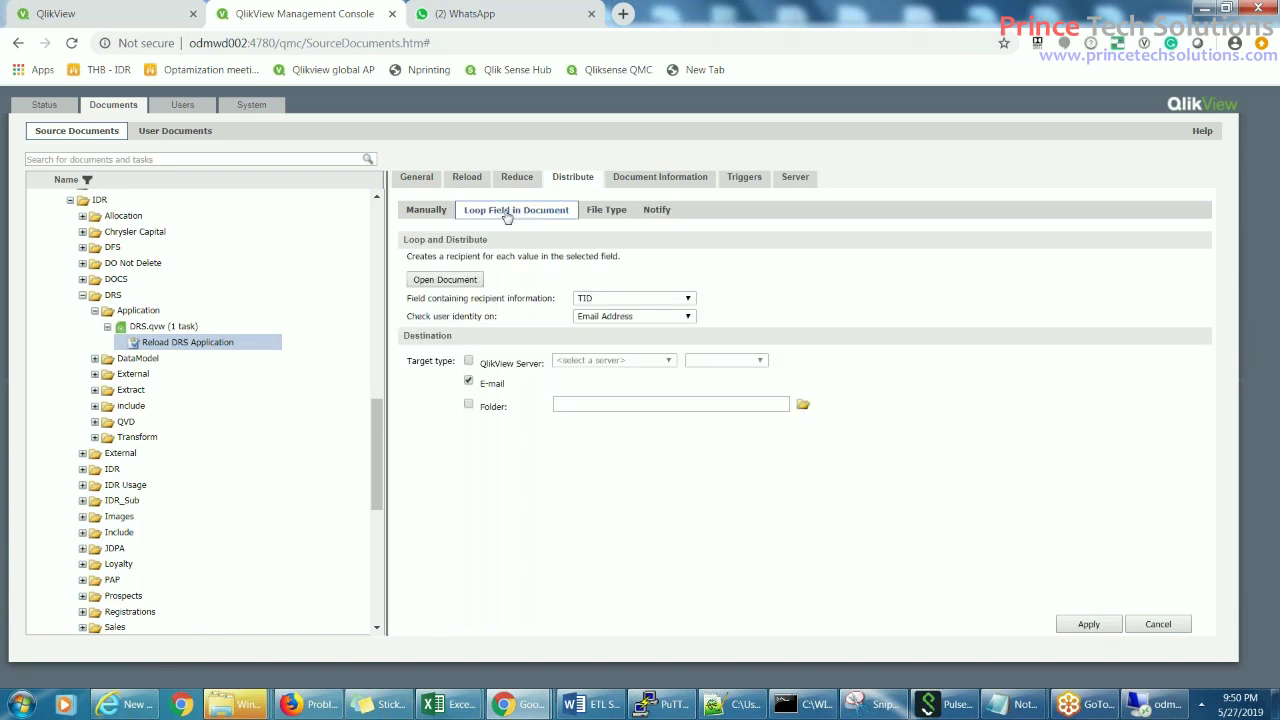
Expand the 'Check user identity on' dropdown to see its identity-check options
{"action": "left_click", "coordinate": [688, 317]}
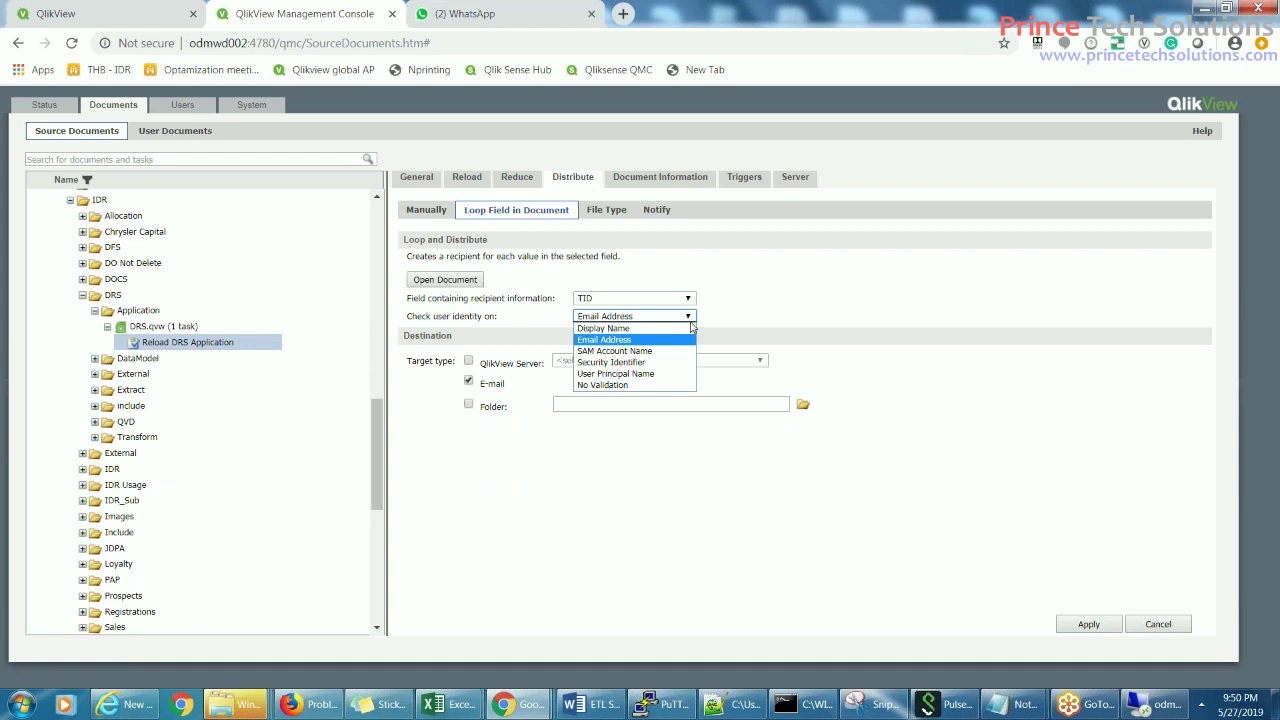
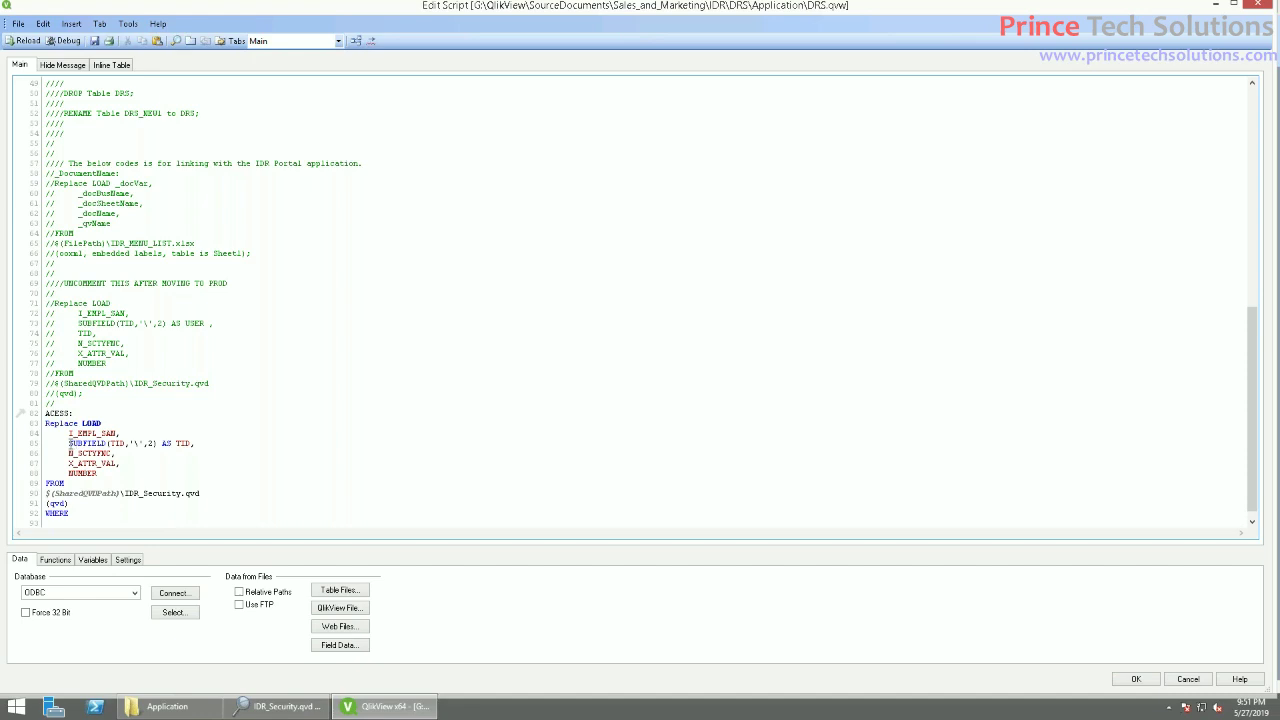
Paste SUBFIELD(TID,'\',2) after WHERE in the ACCESS load and compare it to the quoted user ID
{"action": "left_click_drag", "start_coordinate": [71, 443], "coordinate": [159, 444]}
{"action": "key", "text": "ctrl+c"}
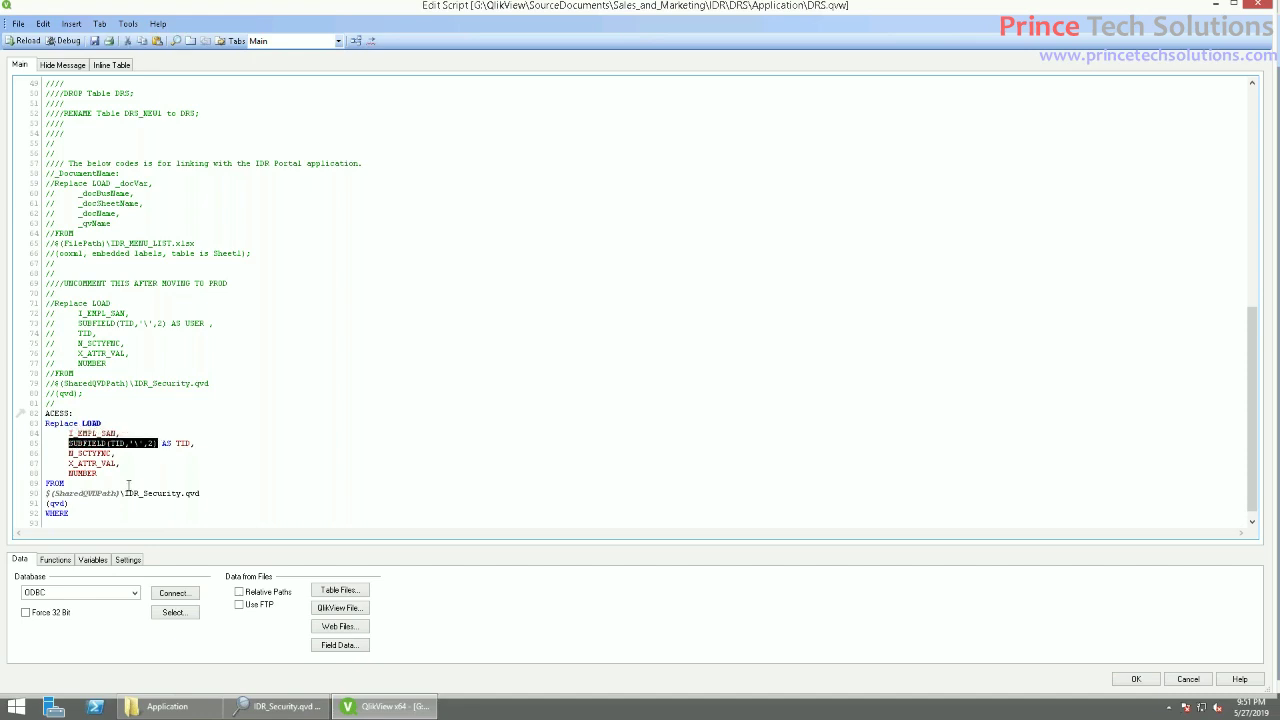
{"action": "left_click", "coordinate": [102, 512]}
{"action": "key", "text": "ctrl+v"}
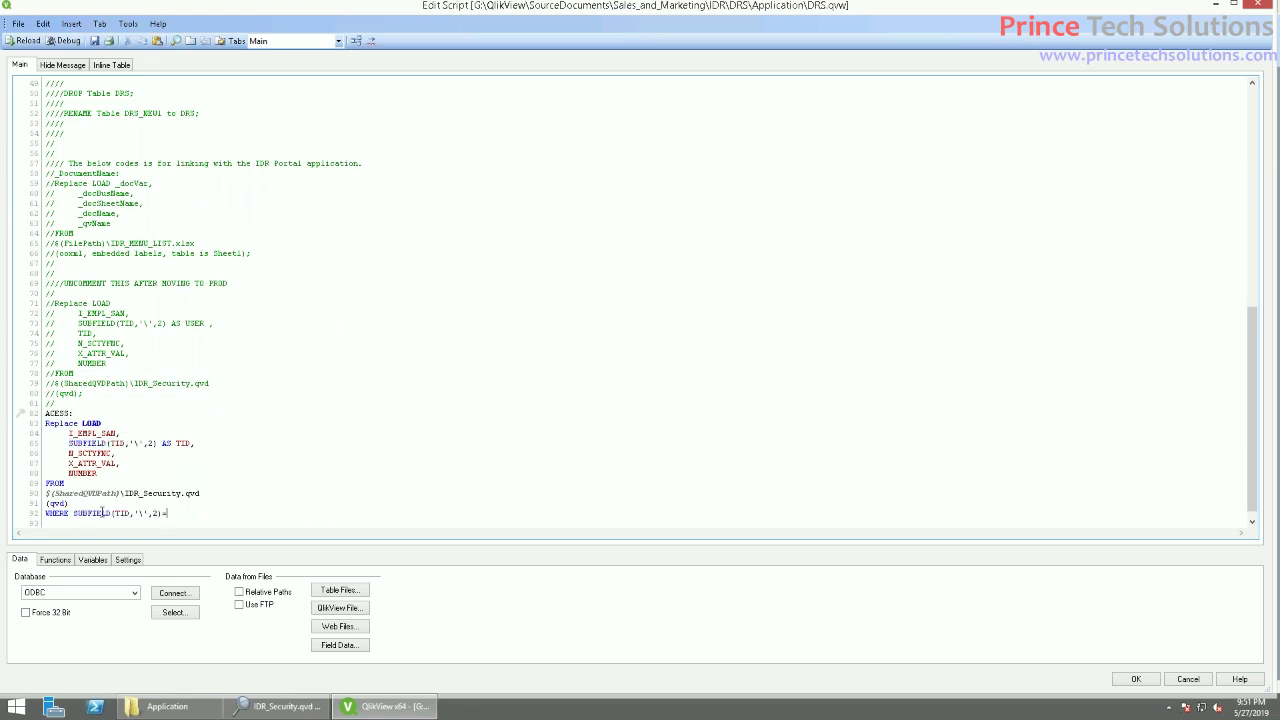
{"action": "key", "text": "BackSpace"}
{"action": "type", "text": "T595334KS';"}
Wrap the SUBFIELD expression in upper(trim(...)) and save the script
{"action": "left_click", "coordinate": [74, 513]}
{"action": "type", "text": "tr"}
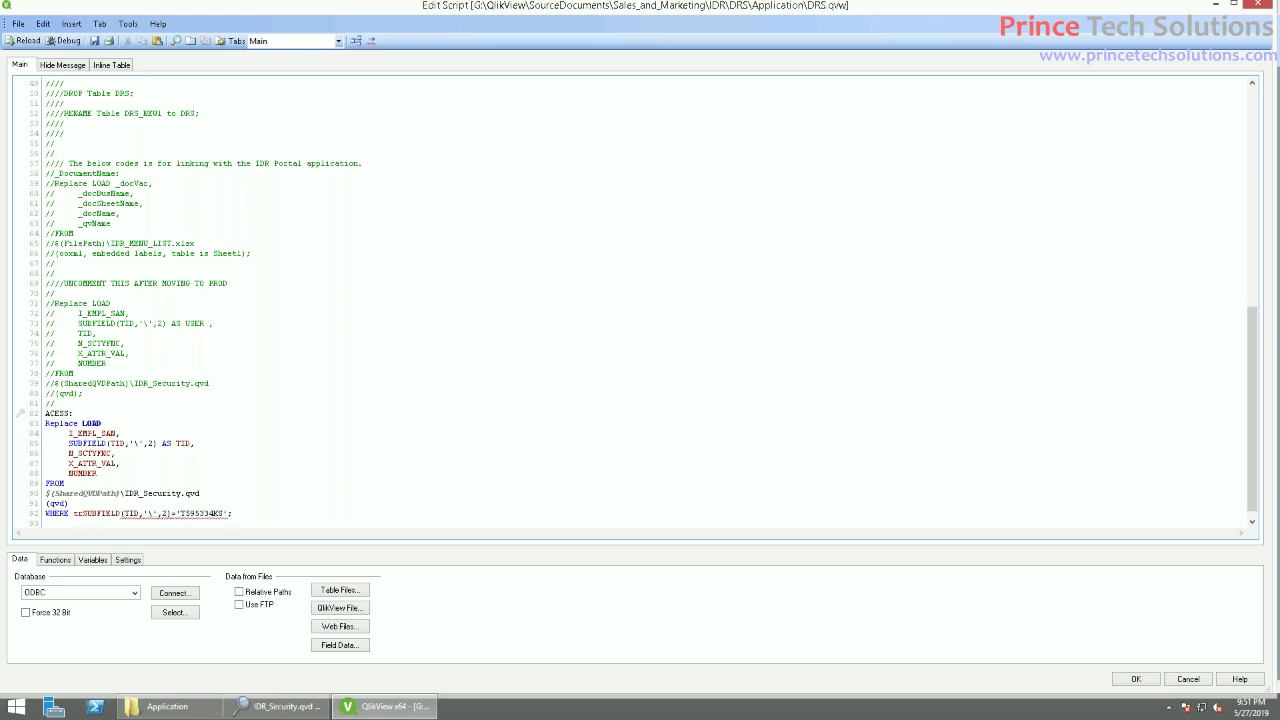
{"action": "type", "text": "im("}
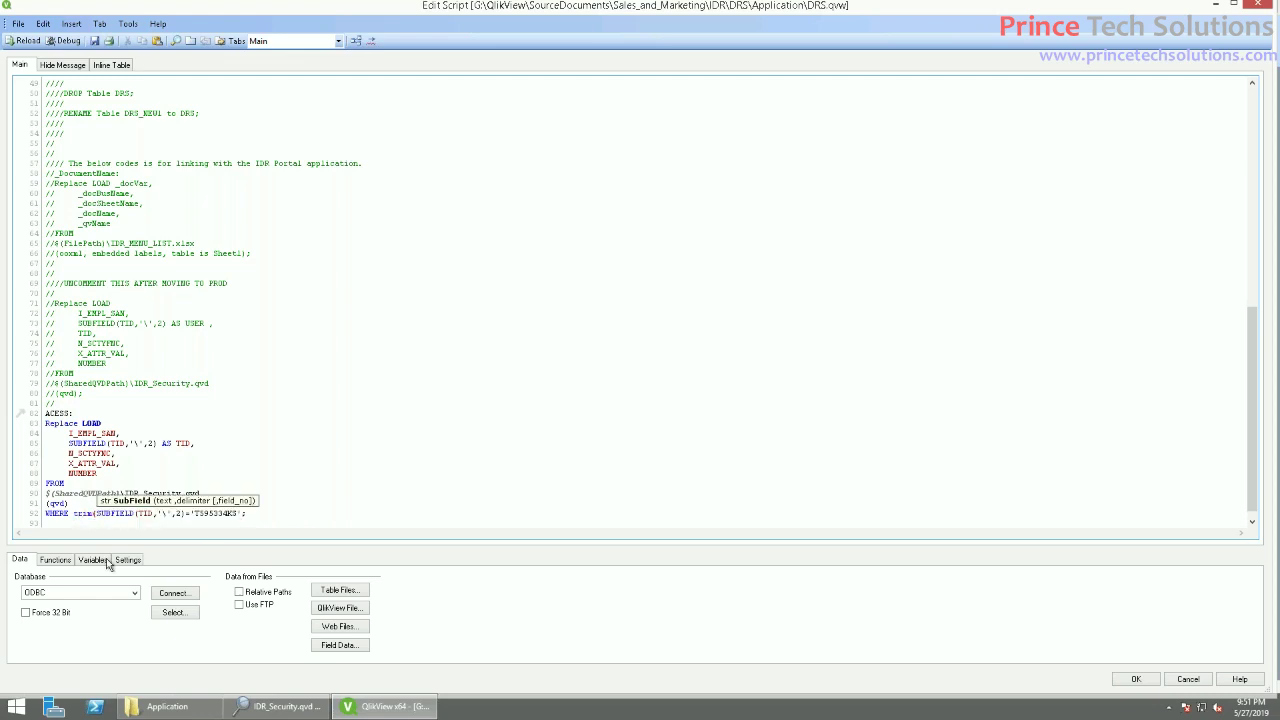
{"action": "left_click", "coordinate": [184, 513]}
{"action": "type", "text": ")"}
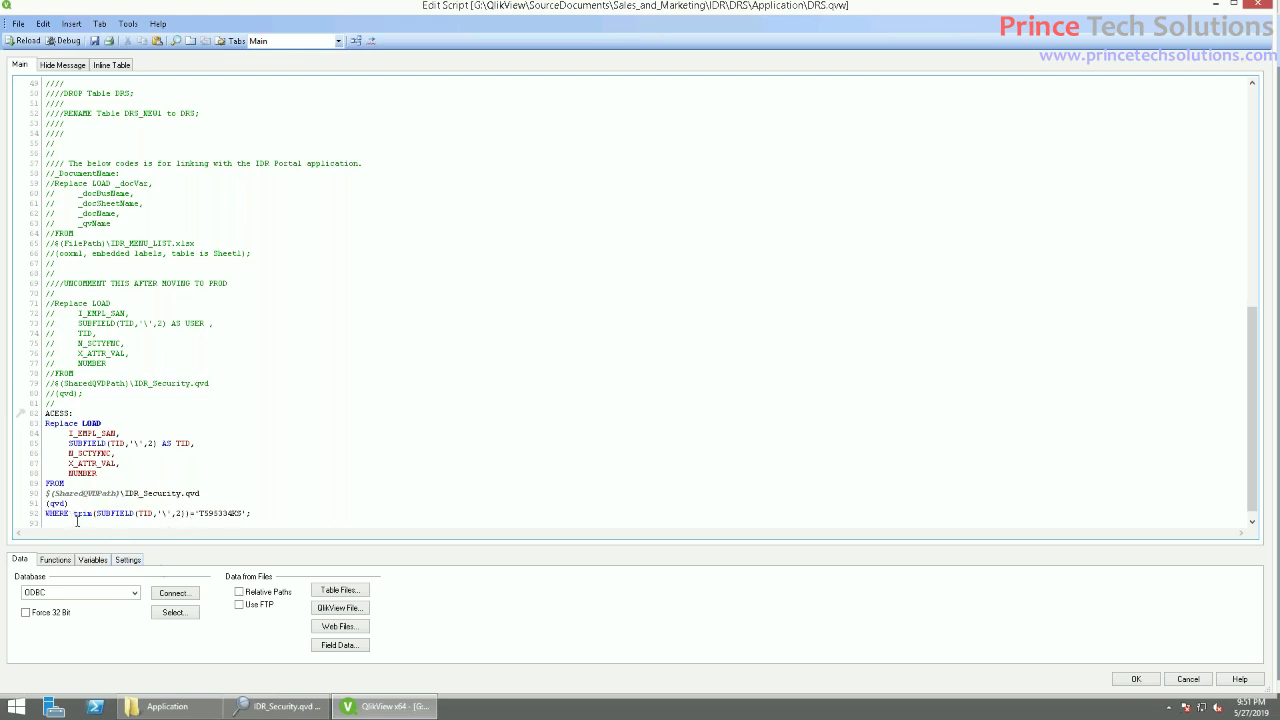
{"action": "left_click", "coordinate": [74, 514]}
{"action": "type", "text": "upper"}
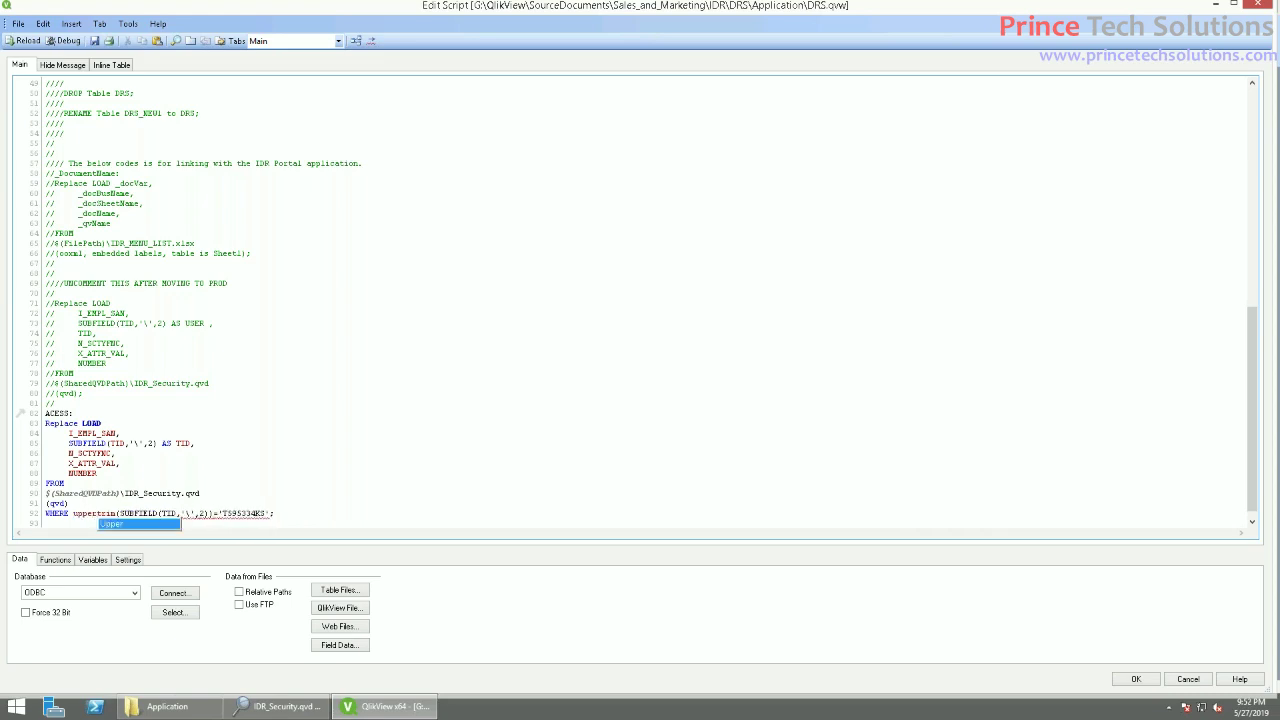
{"action": "type", "text": "("}
{"action": "type", "text": ")"}
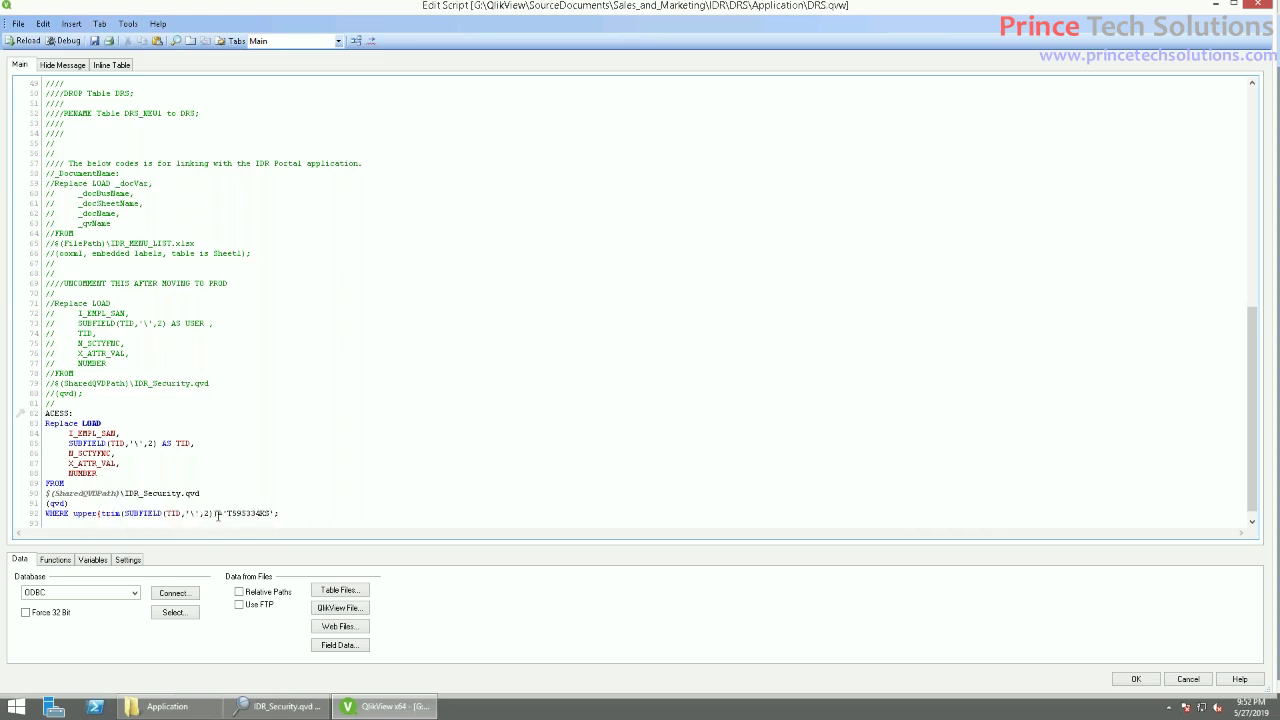
{"action": "type", "text": ")"}
{"action": "left_click", "coordinate": [94, 41]}
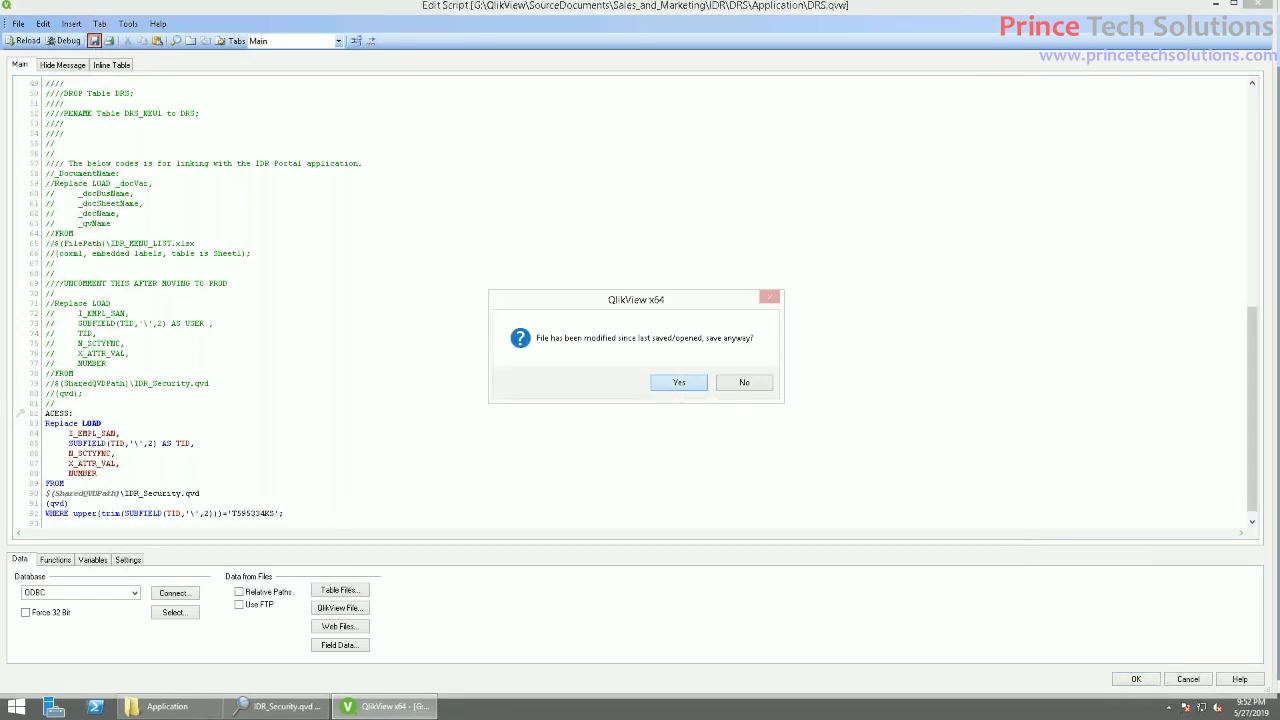
Confirm saving despite the outside change, then shorten the quoted user ID by two characters
{"action": "left_click", "coordinate": [679, 382]}
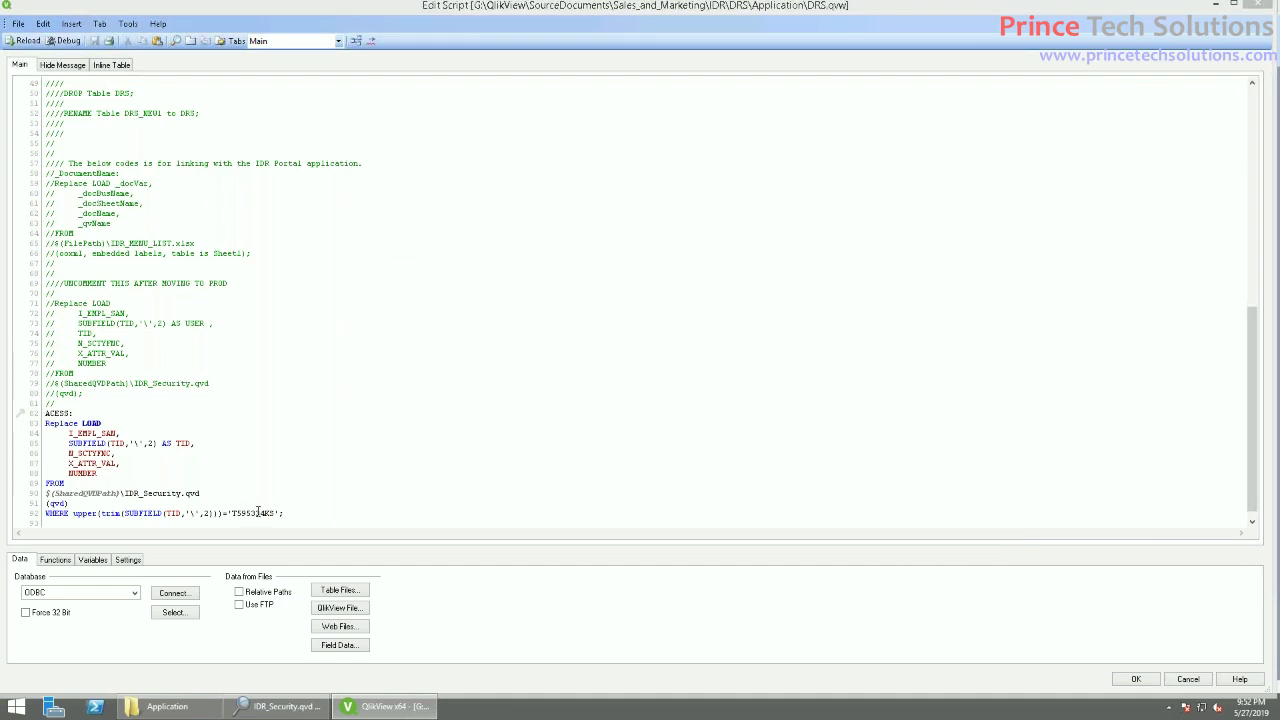
{"action": "key", "text": "BackSpace"}
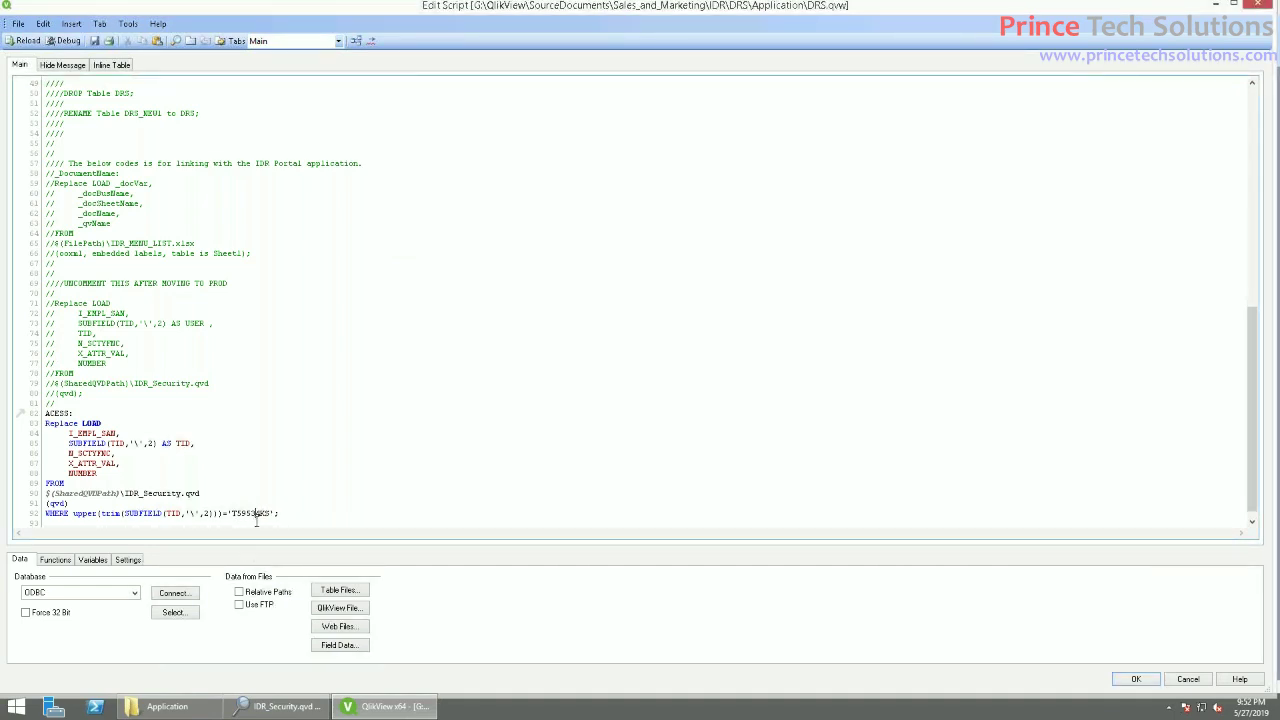
{"action": "key", "text": "BackSpace"}
Reload the document and add a TID list box to check it holds a single value
{"action": "left_click", "coordinate": [24, 42]}
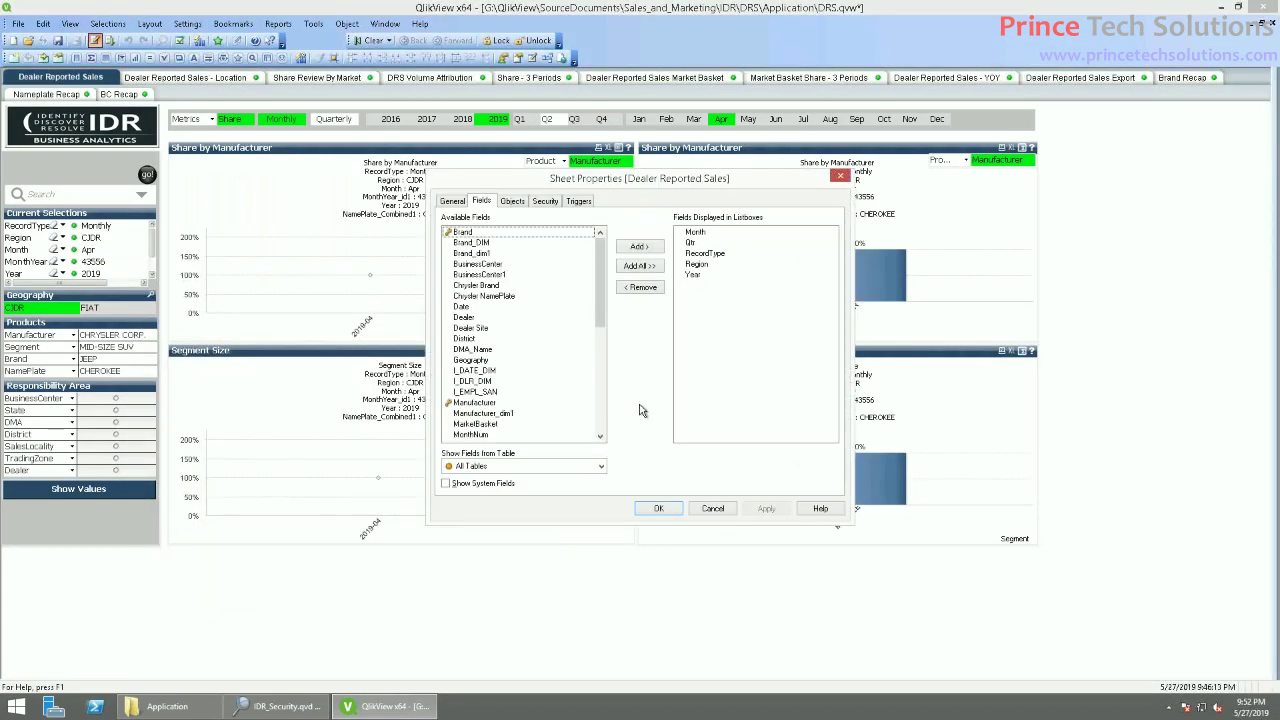
{"action": "left_click", "coordinate": [659, 508]}
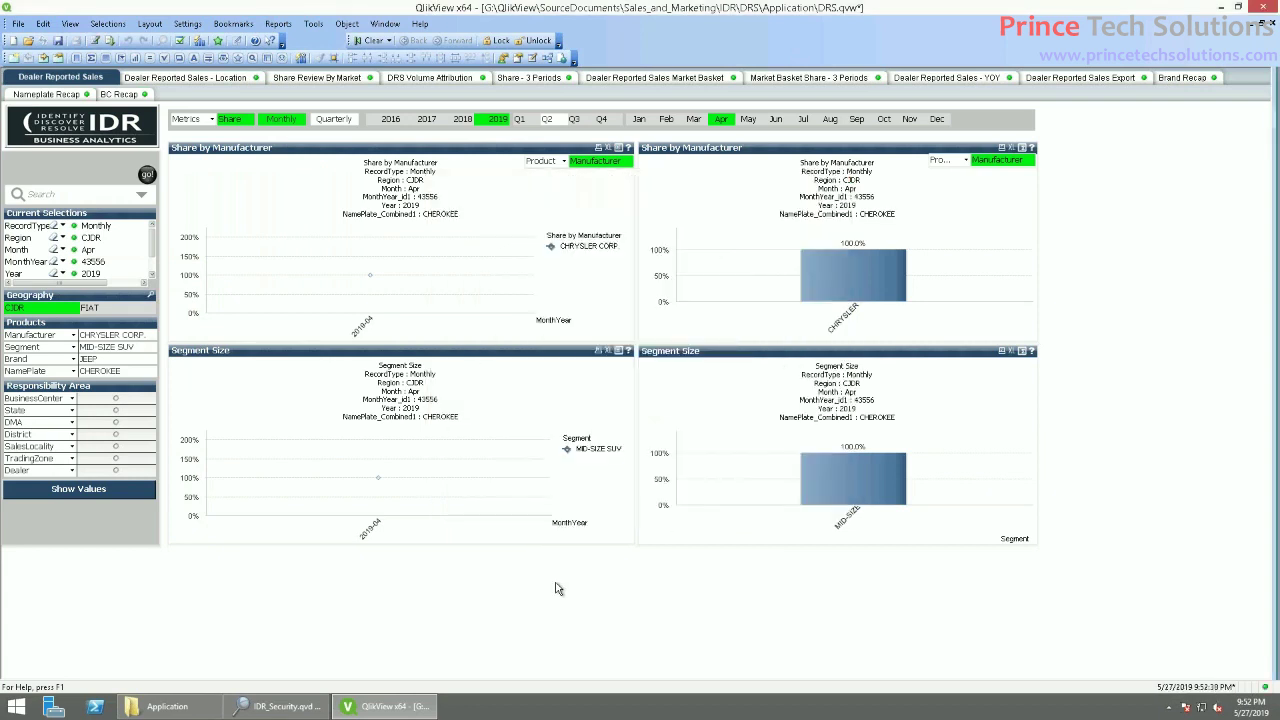
{"action": "right_click", "coordinate": [557, 586]}
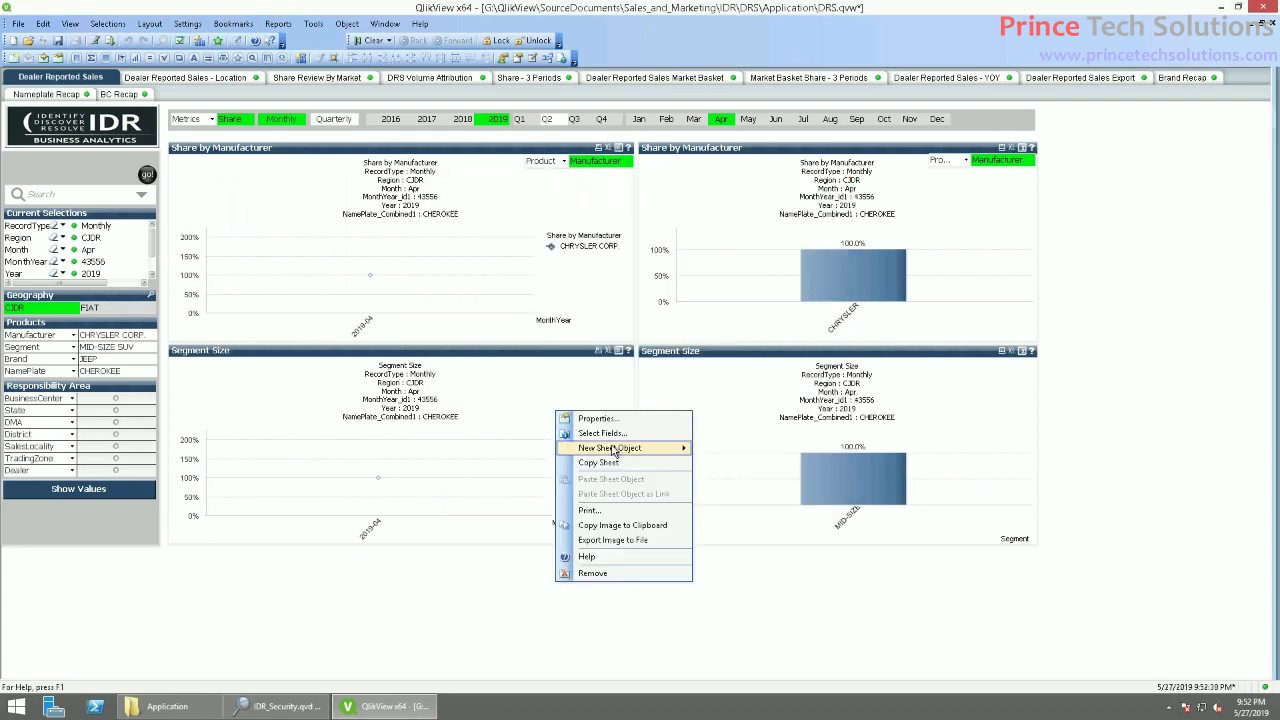
{"action": "mouse_move", "coordinate": [613, 450]}
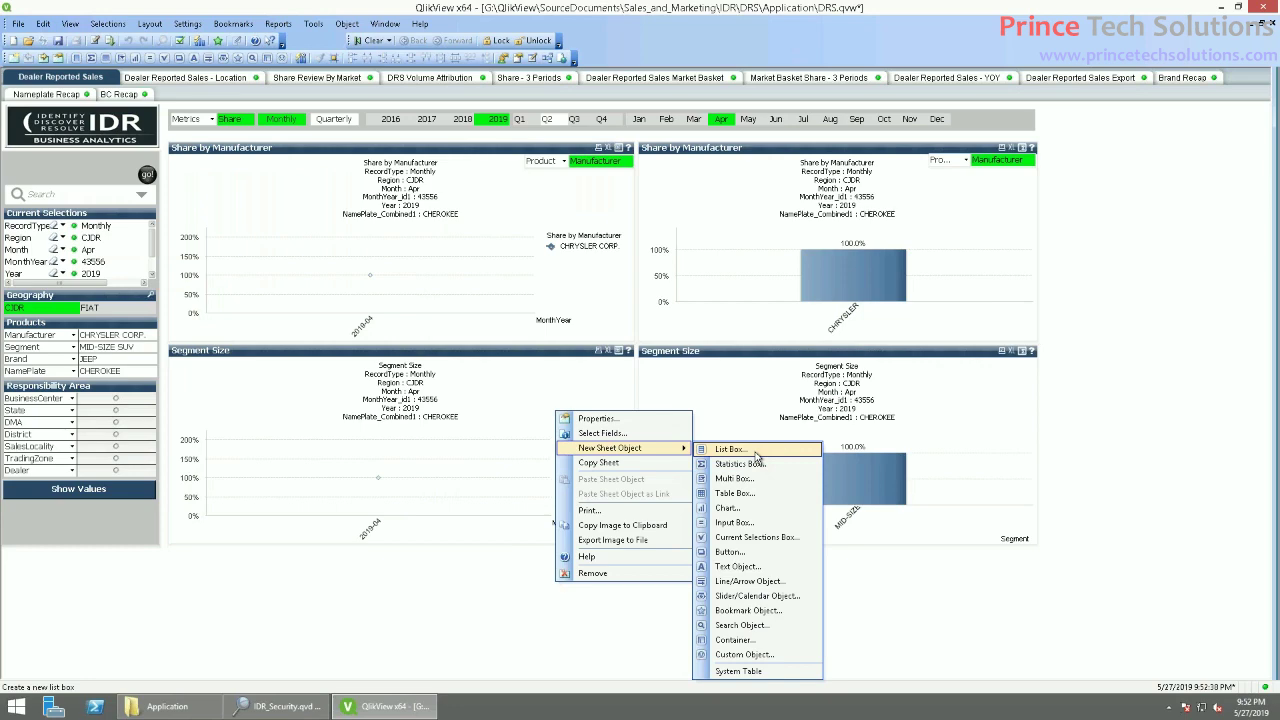
{"action": "left_click", "coordinate": [790, 449]}
{"action": "left_click", "coordinate": [627, 262]}
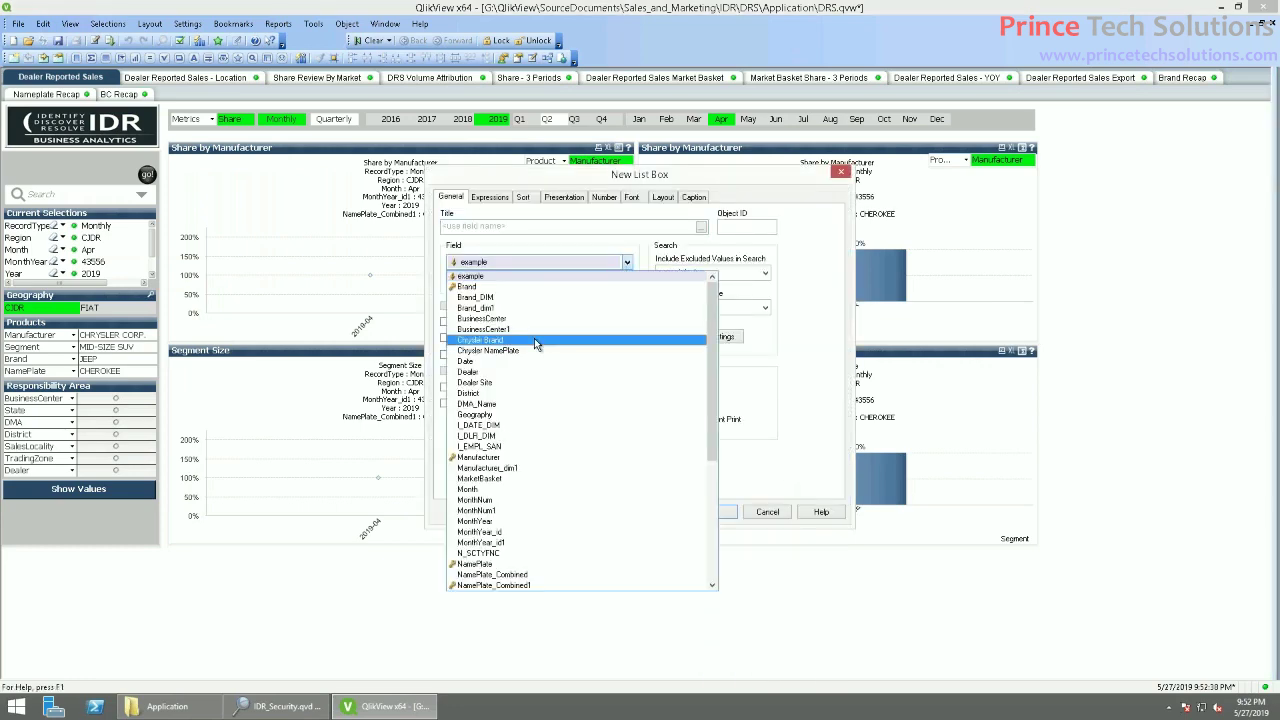
{"action": "key", "text": "t"}
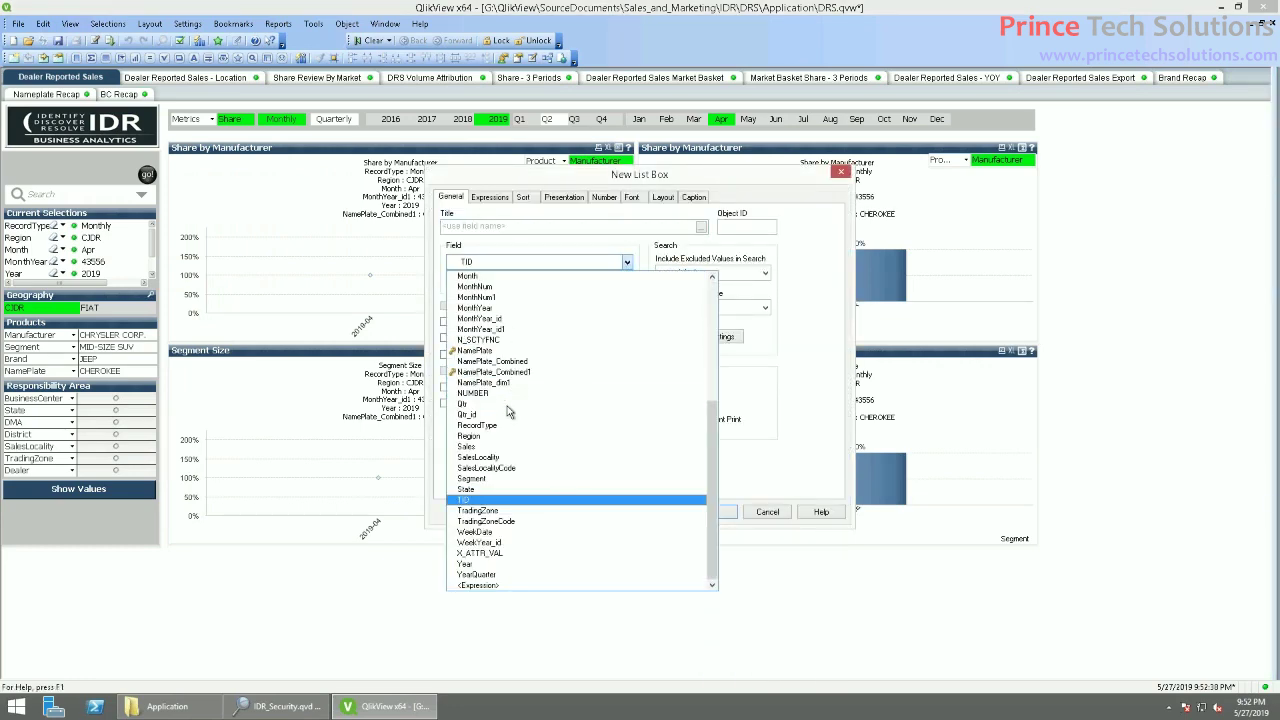
{"action": "left_click", "coordinate": [490, 499]}
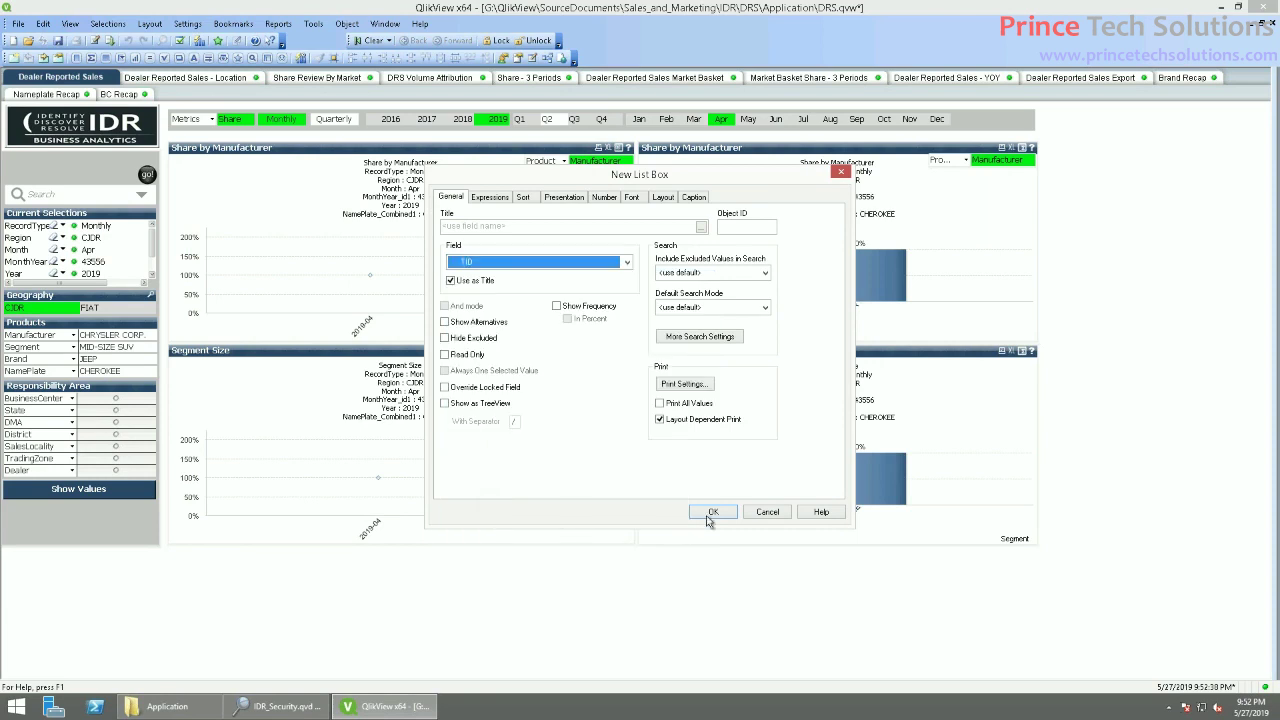
{"action": "left_click", "coordinate": [710, 512]}
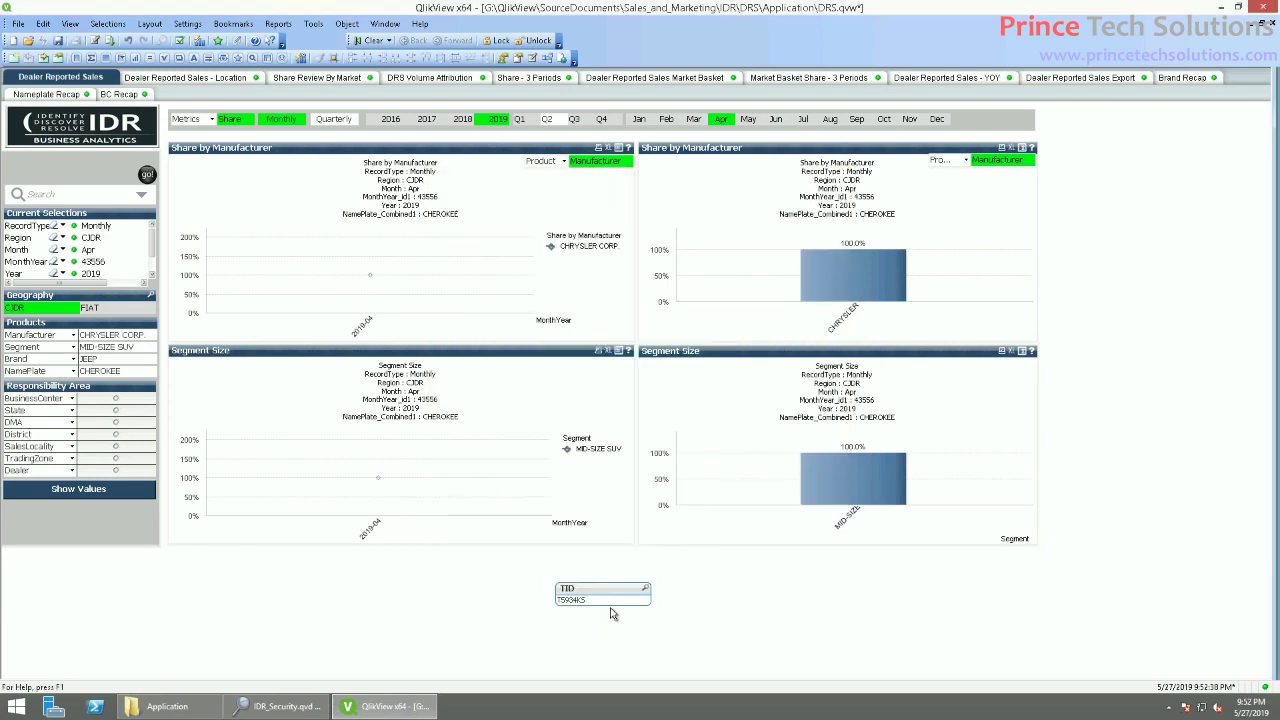
Remove the TID list box and save DRS.qvw
{"action": "right_click", "coordinate": [596, 596]}
{"action": "left_click", "coordinate": [630, 586]}
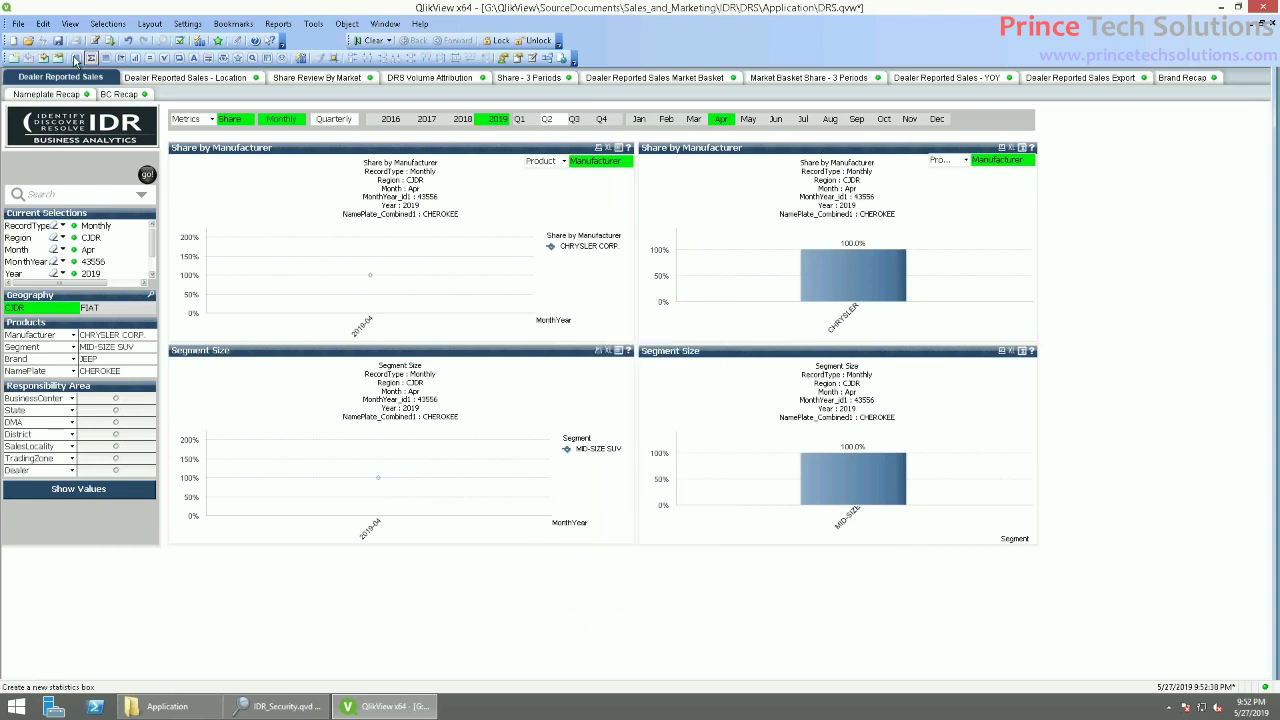
{"action": "left_click", "coordinate": [57, 40]}
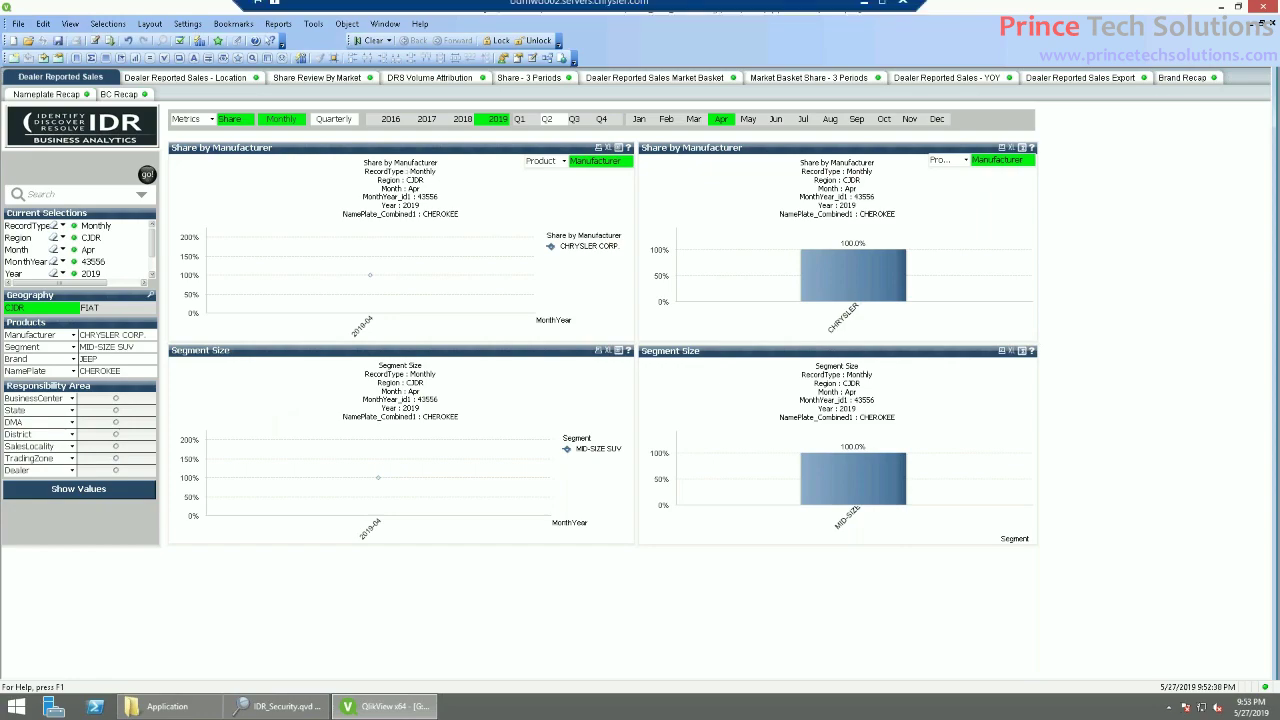
{"action": "left_click", "coordinate": [864, 10]}
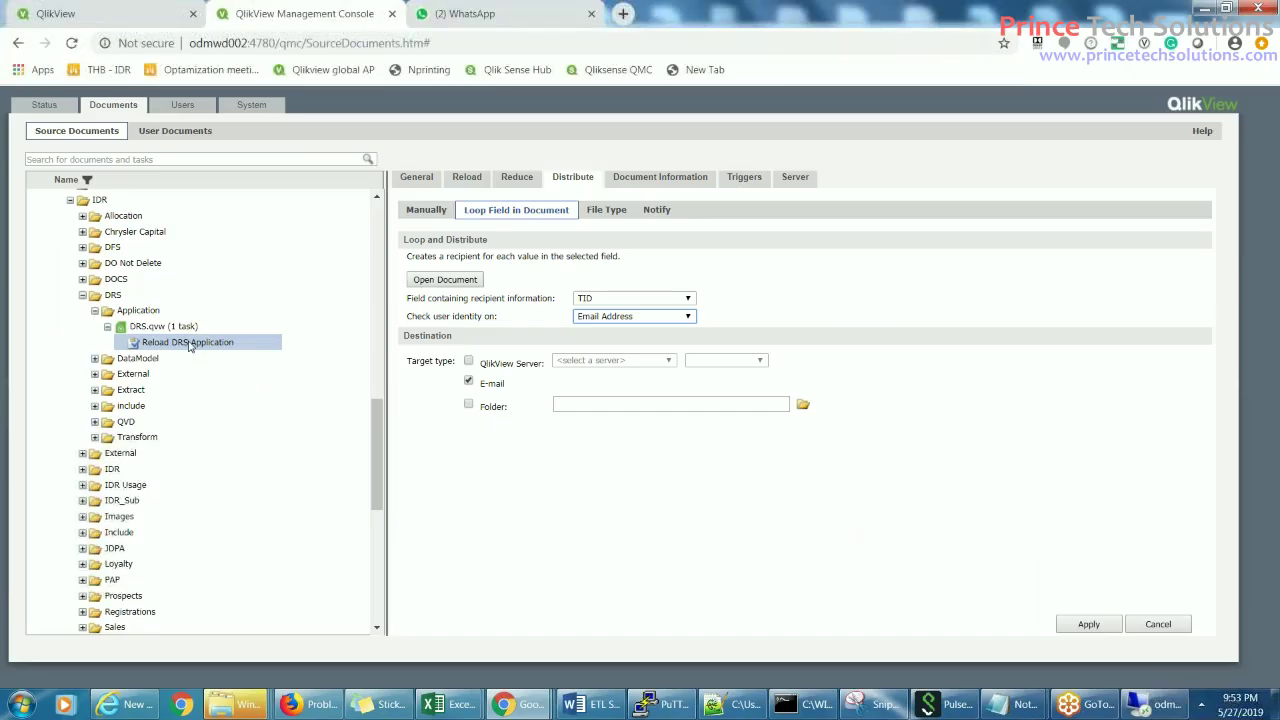
Run the Reload DRS Application task, copy its task name, and switch to the Status overview
{"action": "right_click", "coordinate": [190, 345]}
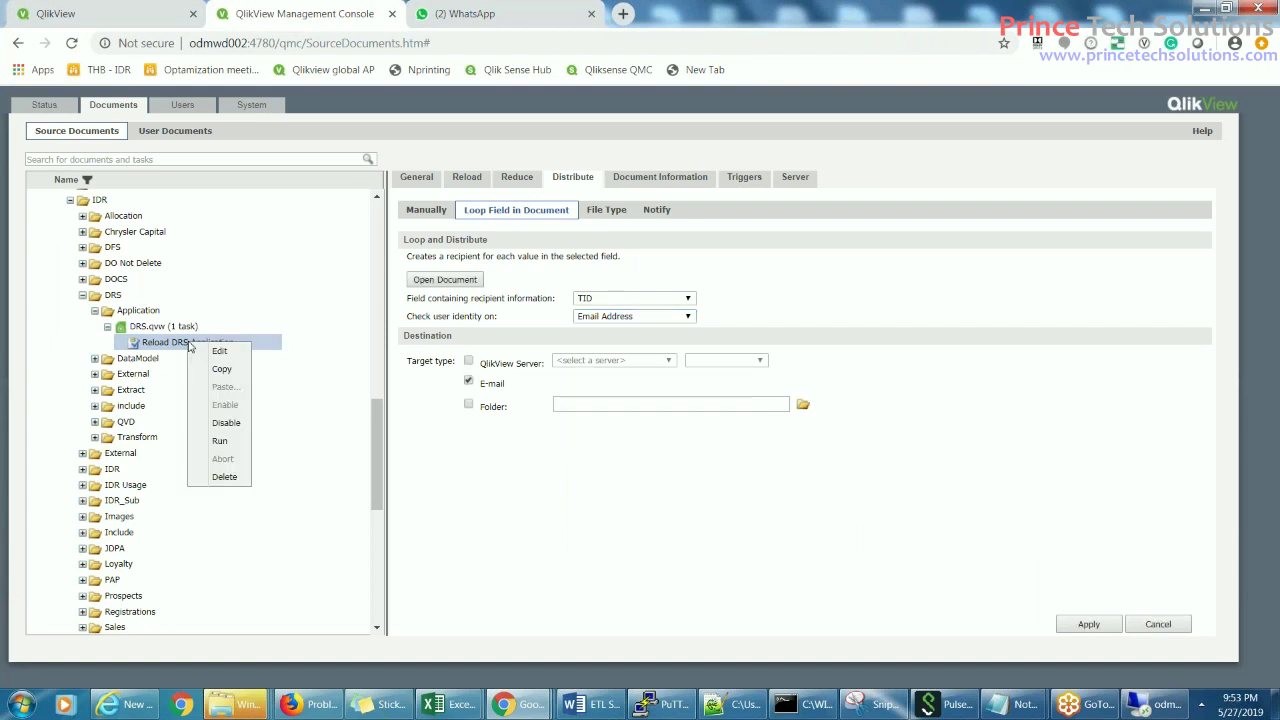
{"action": "left_click", "coordinate": [222, 441]}
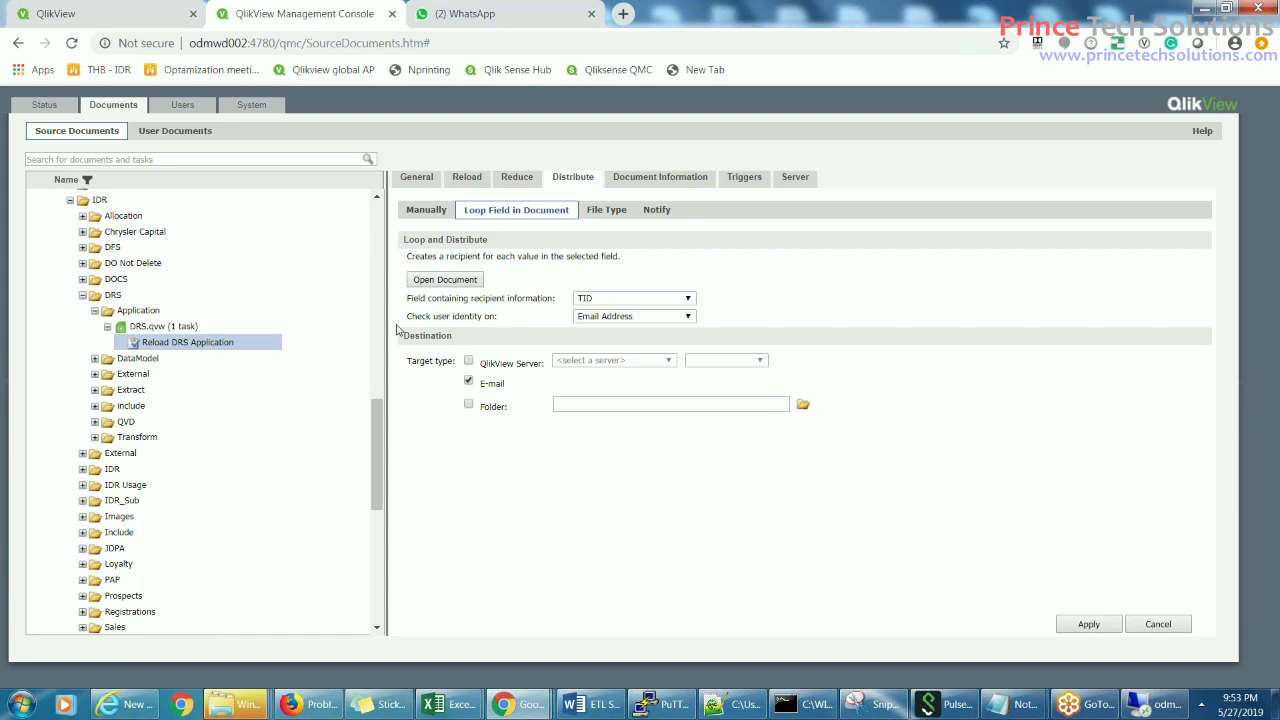
{"action": "left_click", "coordinate": [419, 178]}
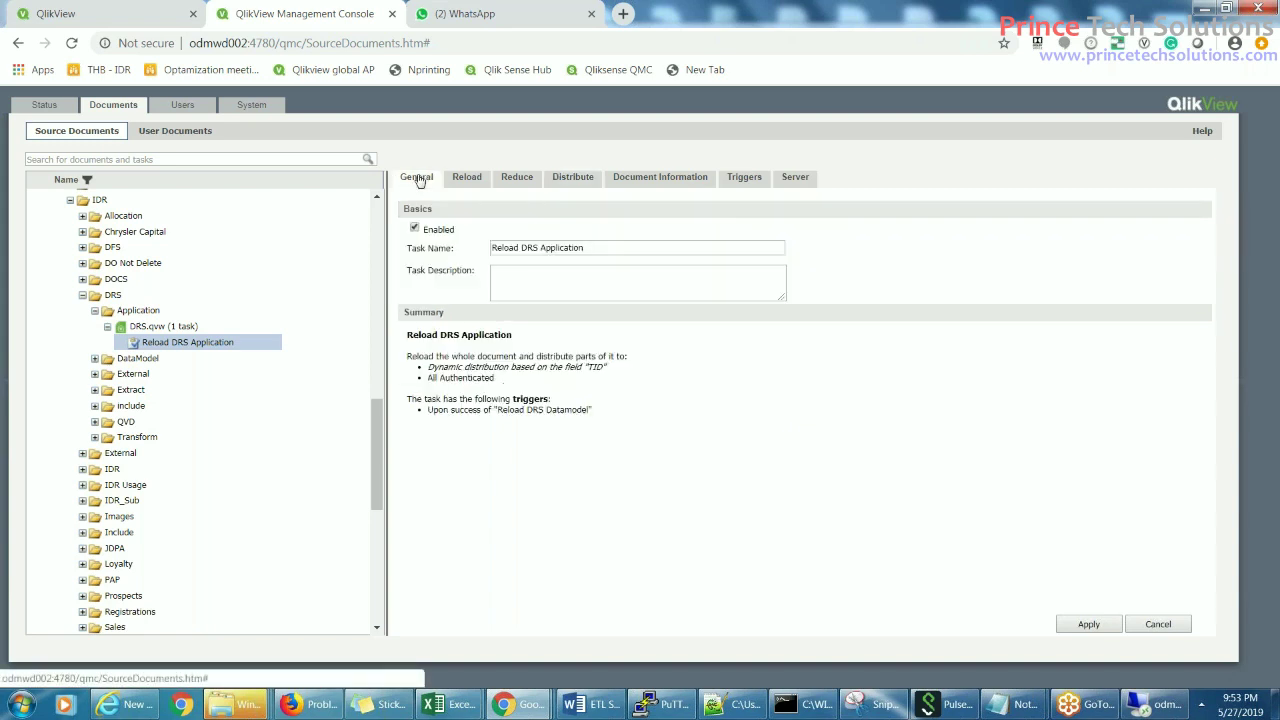
{"action": "triple_click", "coordinate": [621, 248]}
{"action": "key", "text": "ctrl+c"}
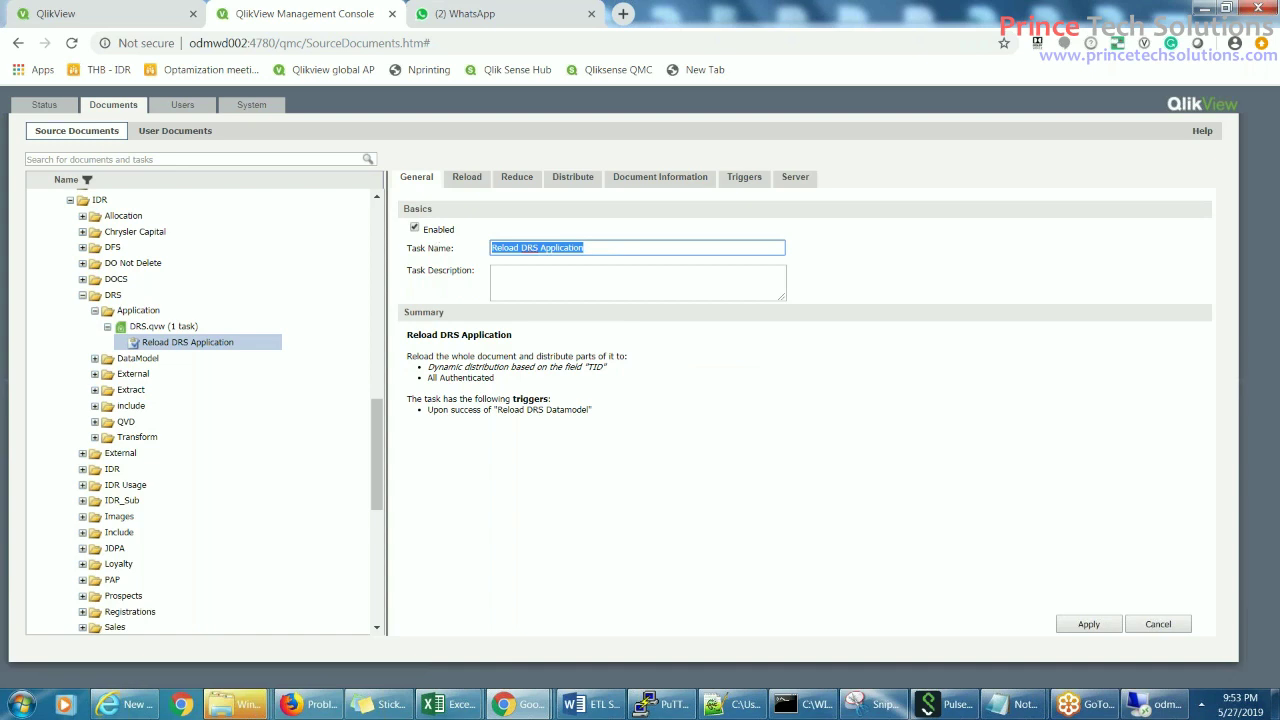
{"action": "left_click", "coordinate": [38, 106]}
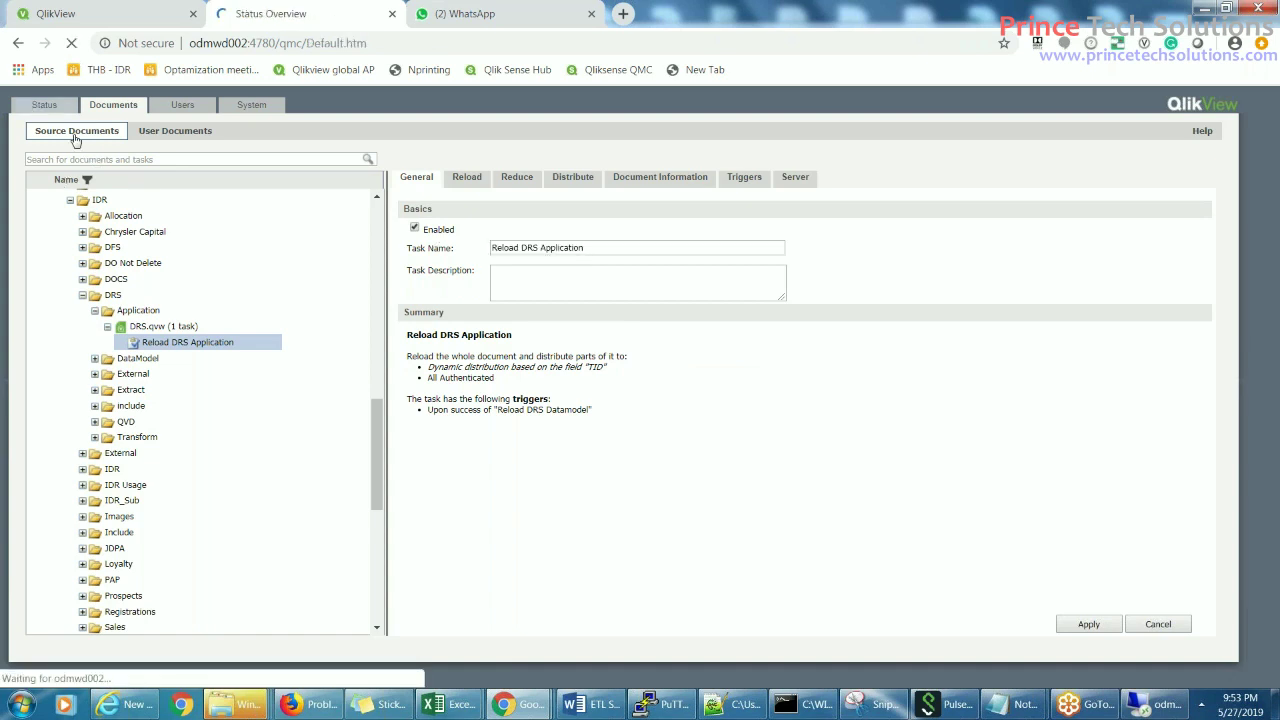
{"action": "left_click", "coordinate": [82, 160]}
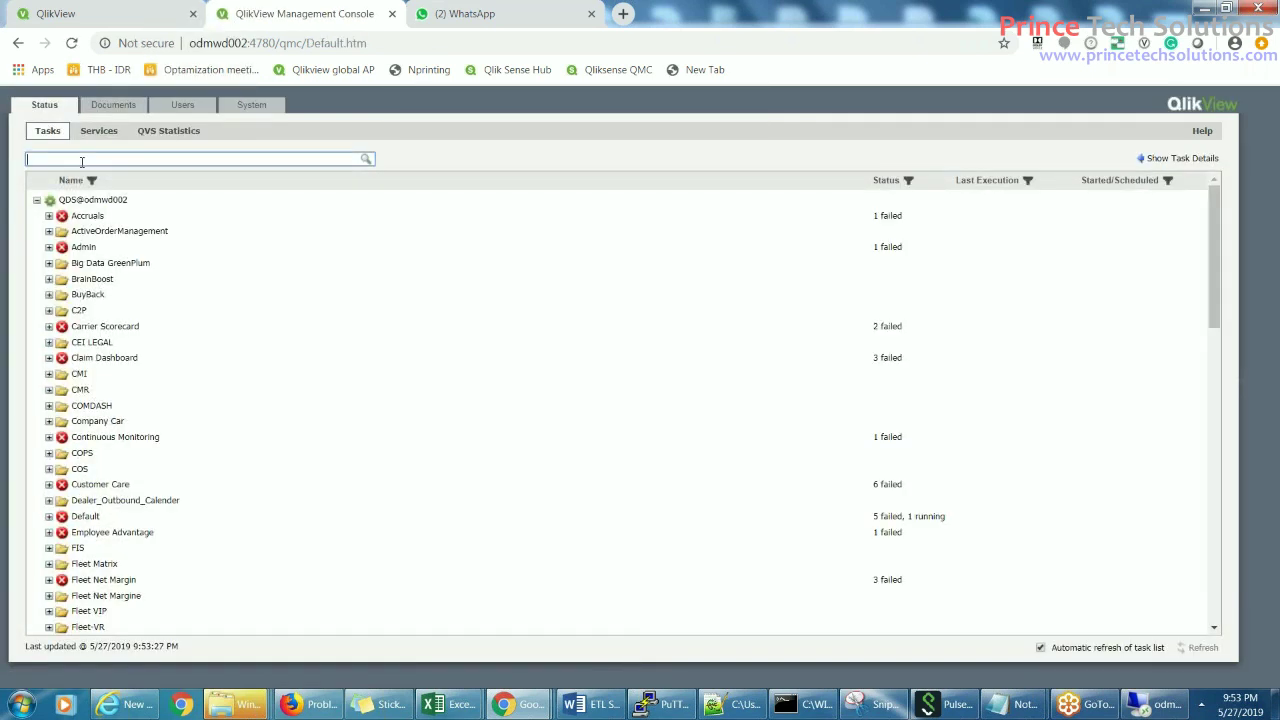
Filter Status to the Reload DRS Application task, then browse Source Documents to IDR\DRS\Application
{"action": "key", "text": "ctrl+v"}
{"action": "key", "text": "Return"}
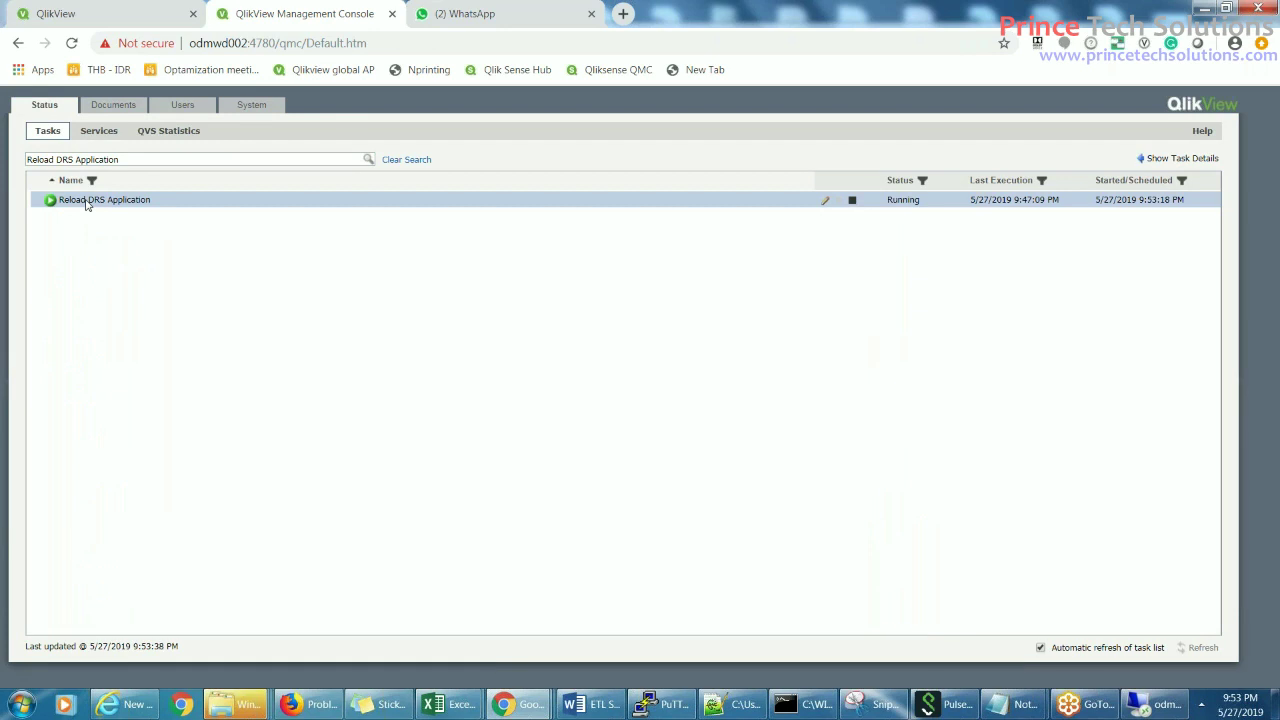
{"action": "left_click", "coordinate": [852, 202]}
{"action": "left_click", "coordinate": [104, 106]}
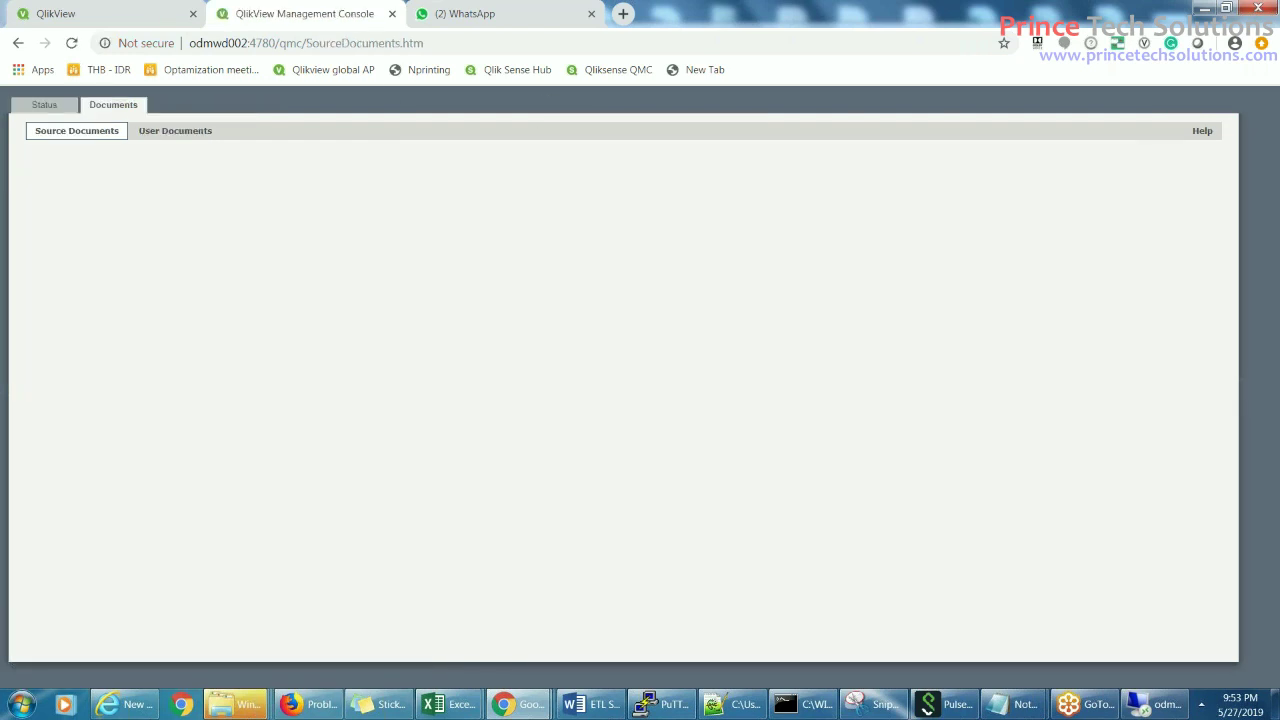
{"action": "left_click_drag", "start_coordinate": [374, 275], "coordinate": [379, 476]}
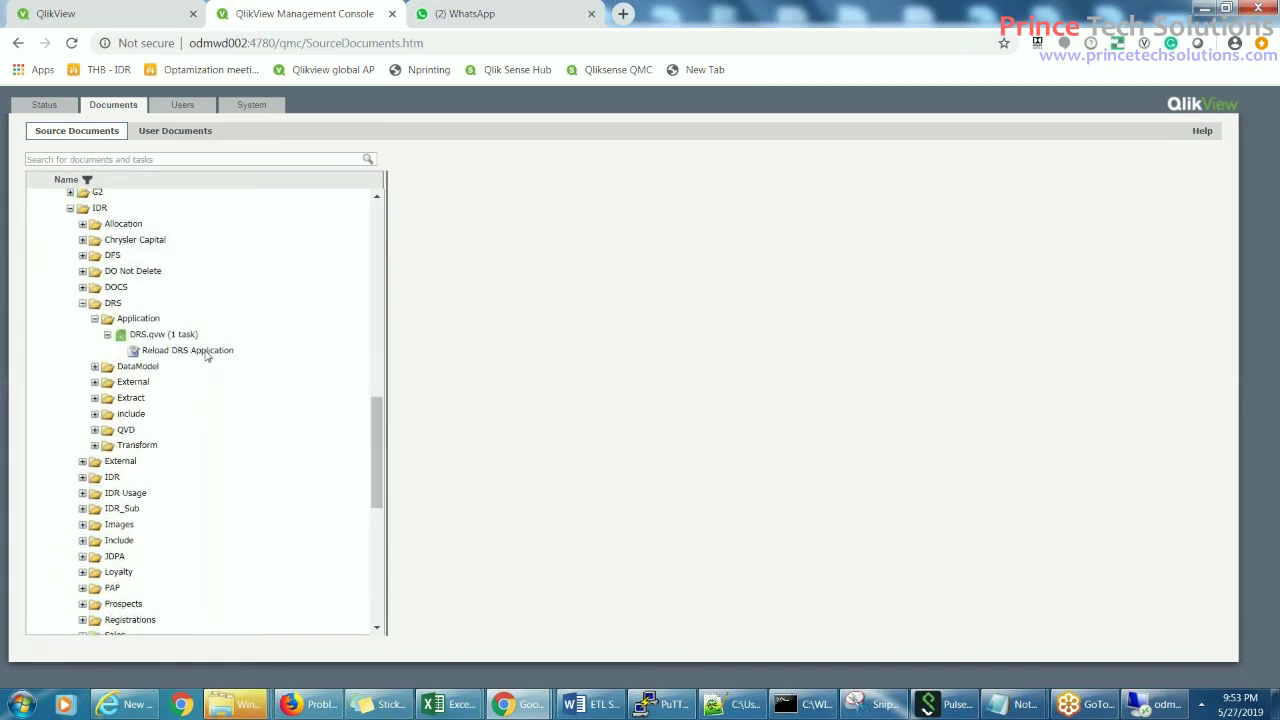
Uncheck E-mail in the task's Loop Field in Document distribution, keeping TID as recipient field, and apply
{"action": "left_click", "coordinate": [206, 353]}
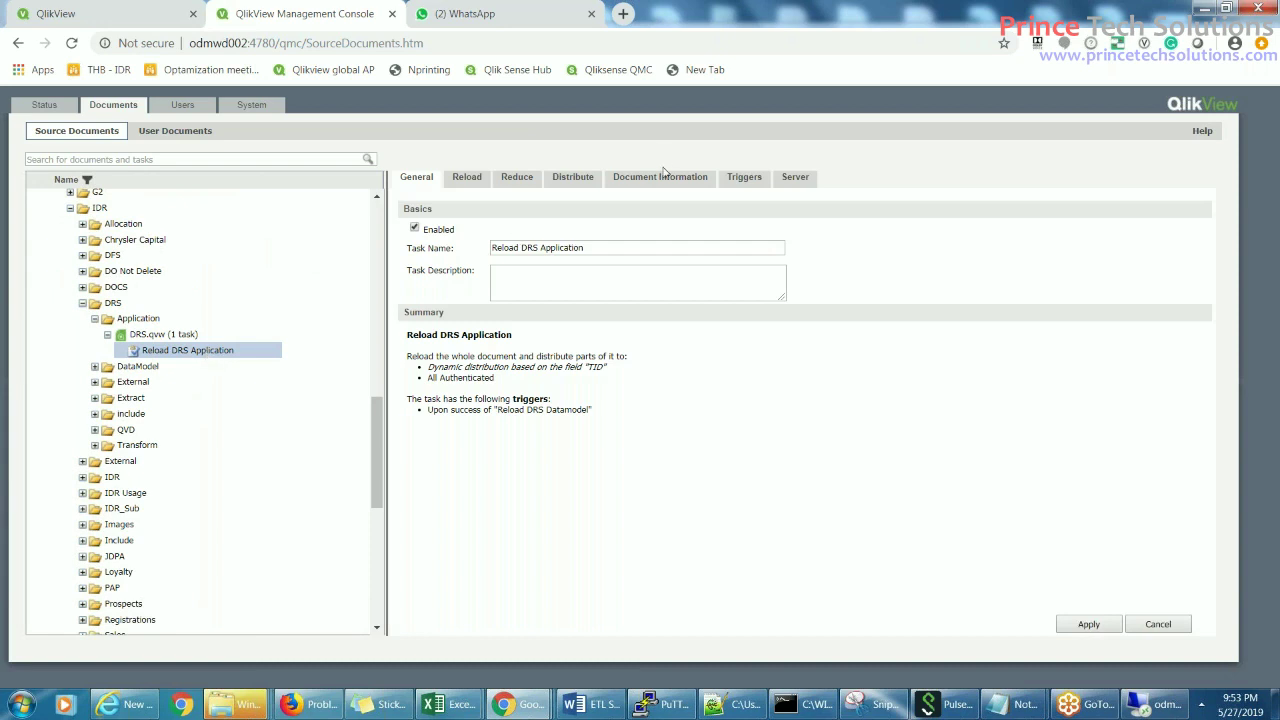
{"action": "left_click", "coordinate": [657, 185]}
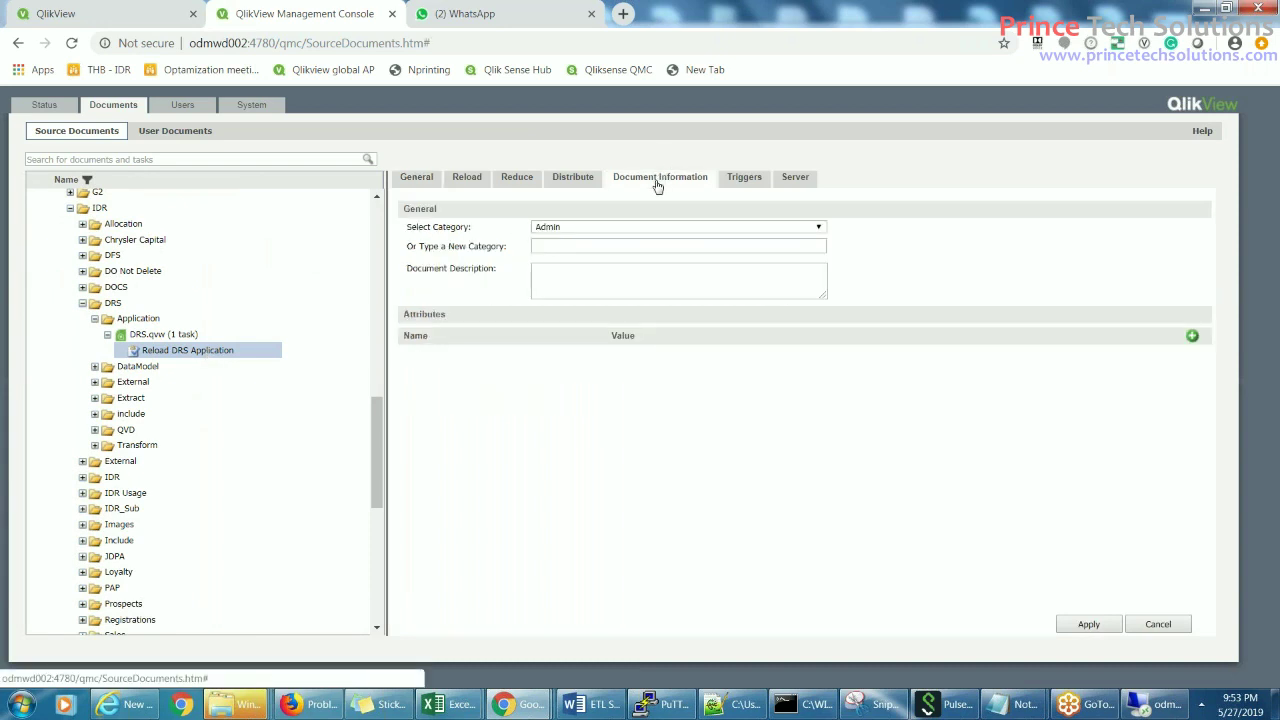
{"action": "left_click", "coordinate": [570, 184]}
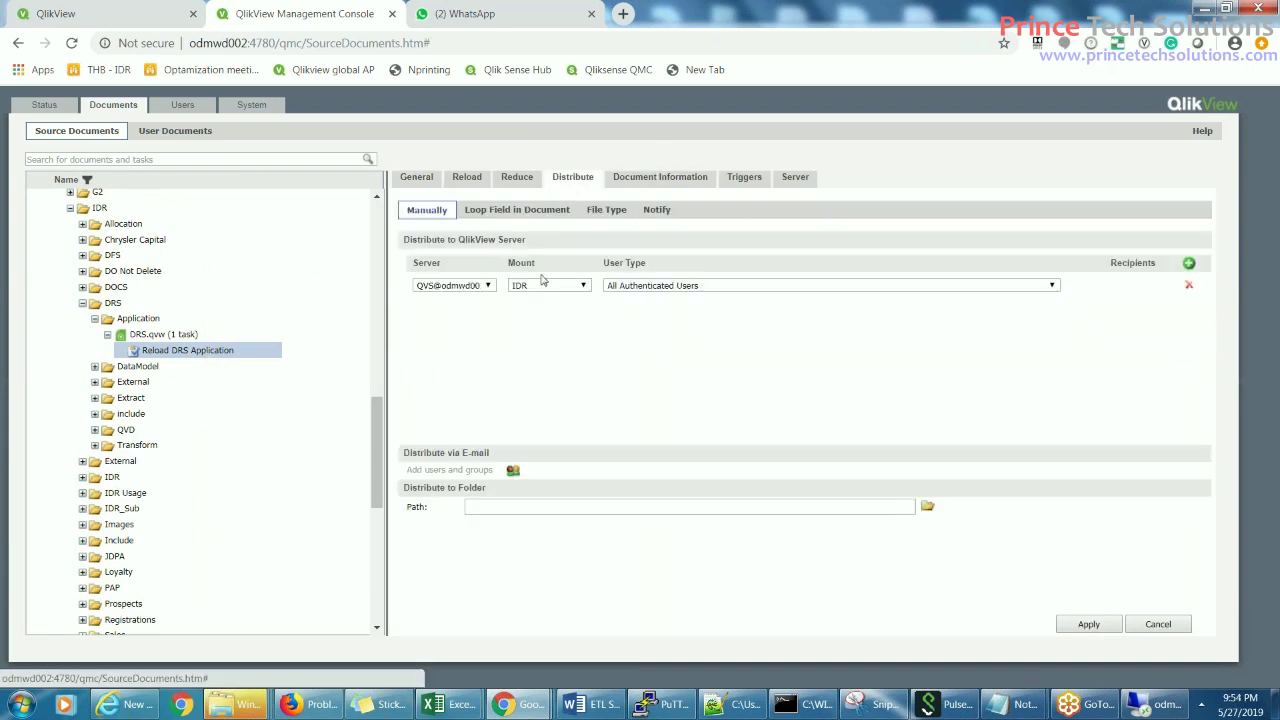
{"action": "left_click", "coordinate": [510, 211]}
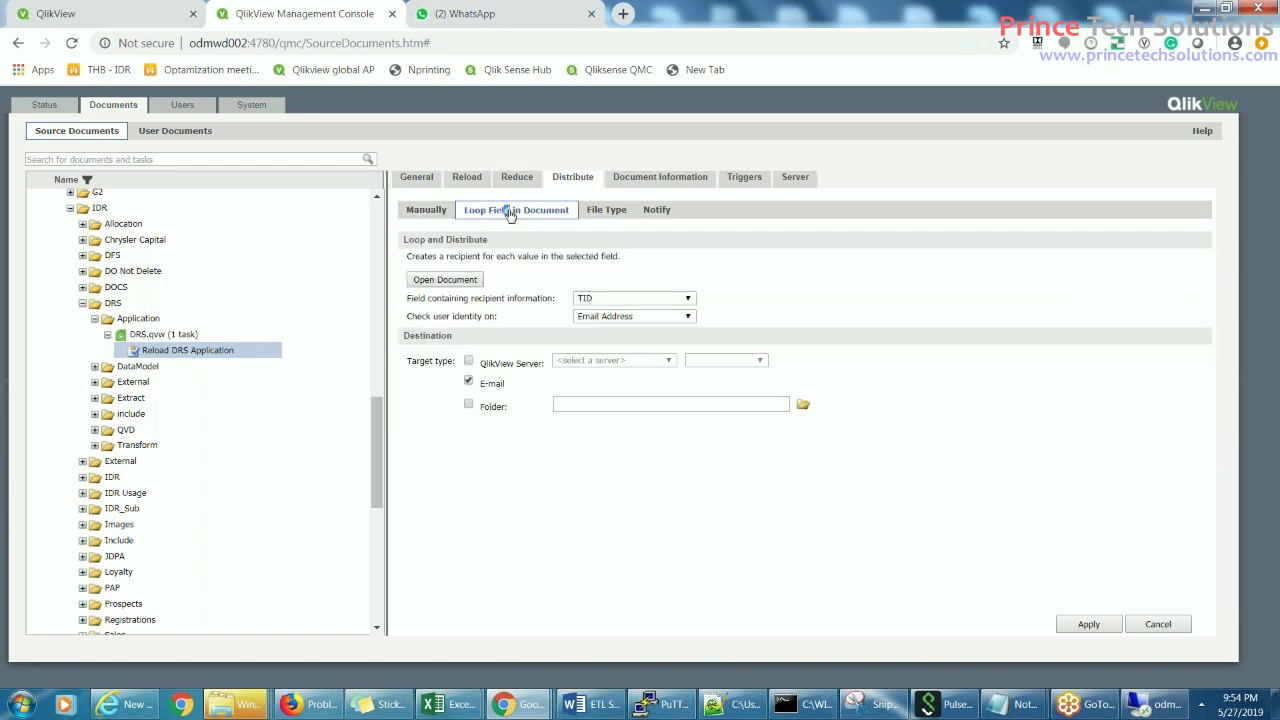
{"action": "left_click", "coordinate": [469, 382]}
{"action": "left_click", "coordinate": [662, 297]}
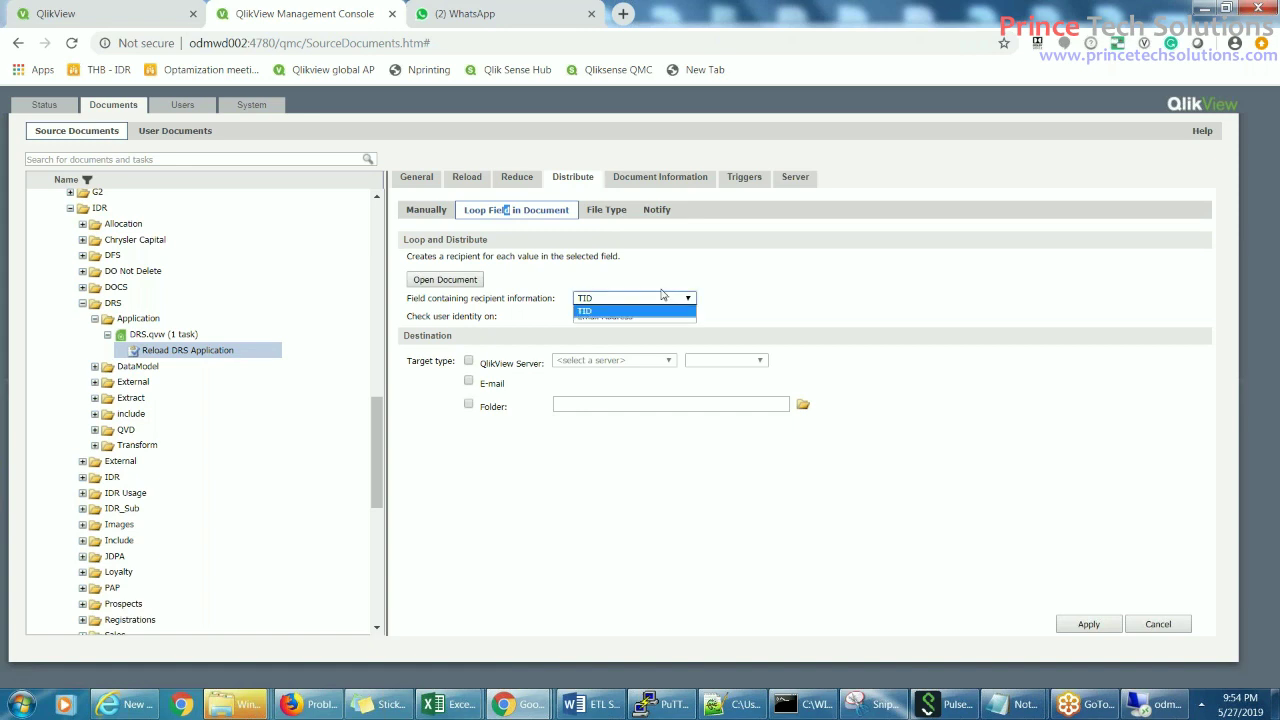
{"action": "left_click", "coordinate": [663, 295]}
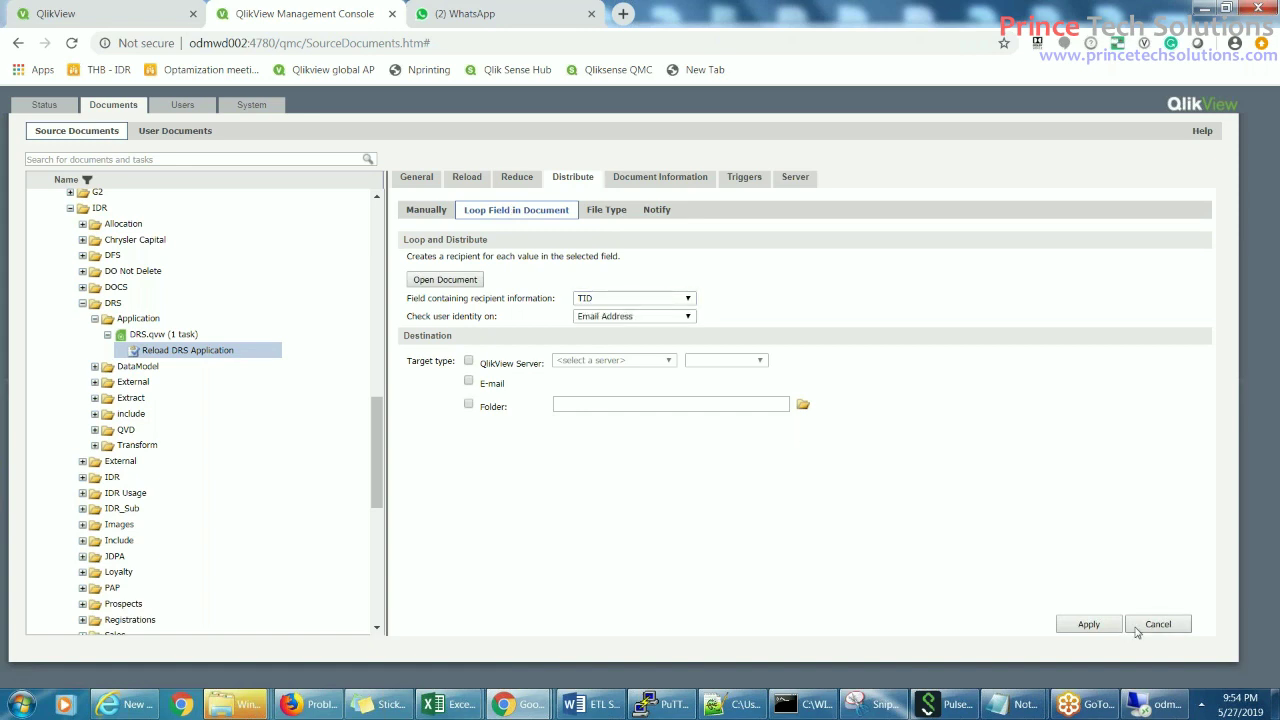
{"action": "left_click", "coordinate": [447, 283]}
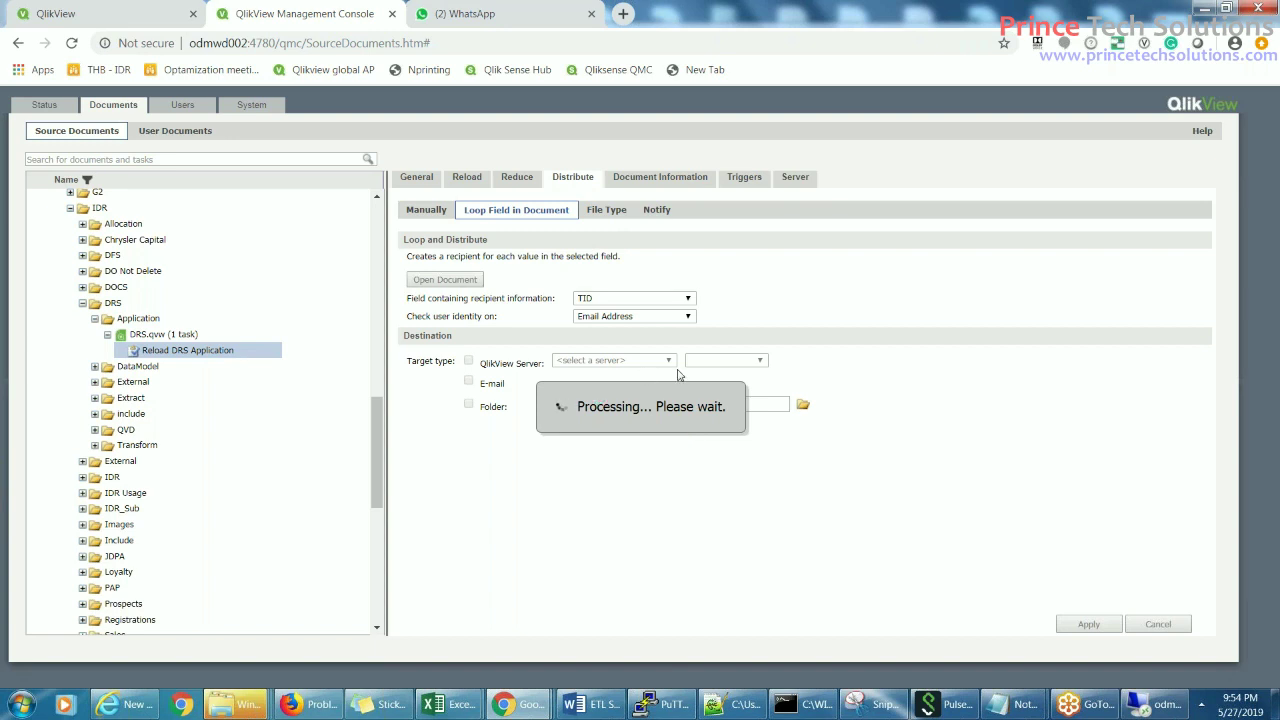
{"action": "left_click", "coordinate": [603, 213]}
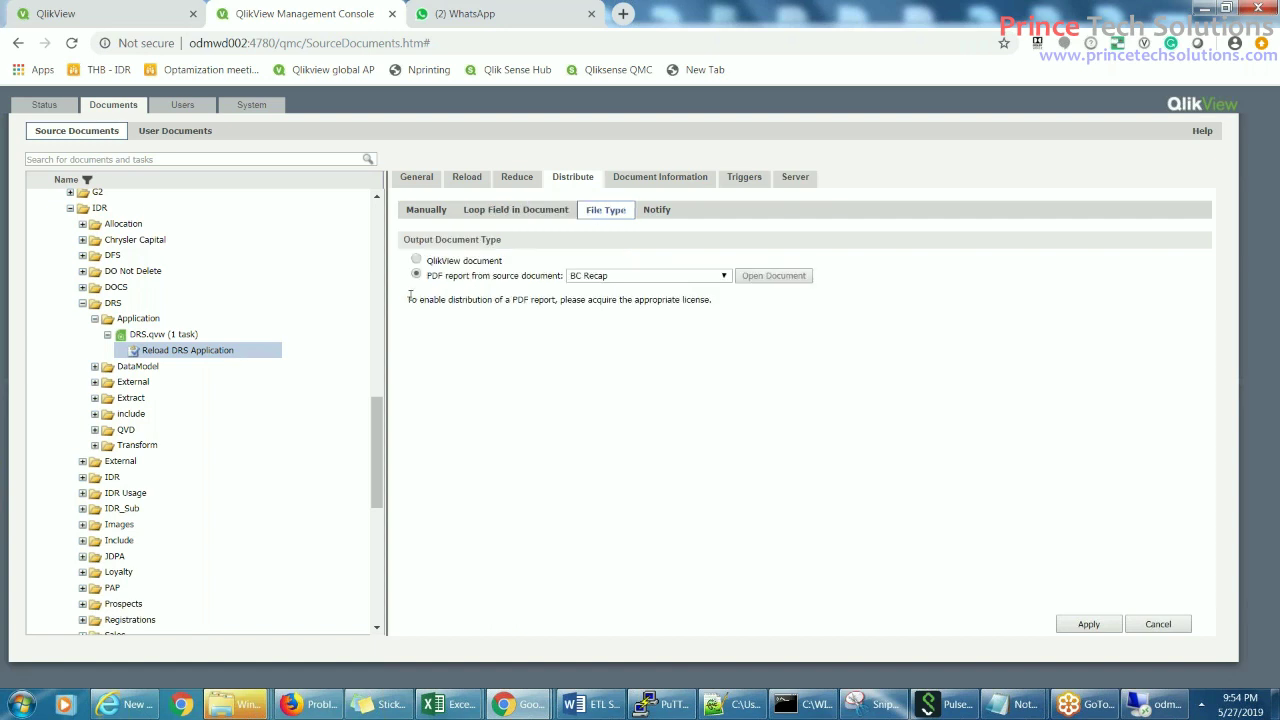
{"action": "left_click", "coordinate": [518, 212]}
{"action": "left_click", "coordinate": [1089, 624]}
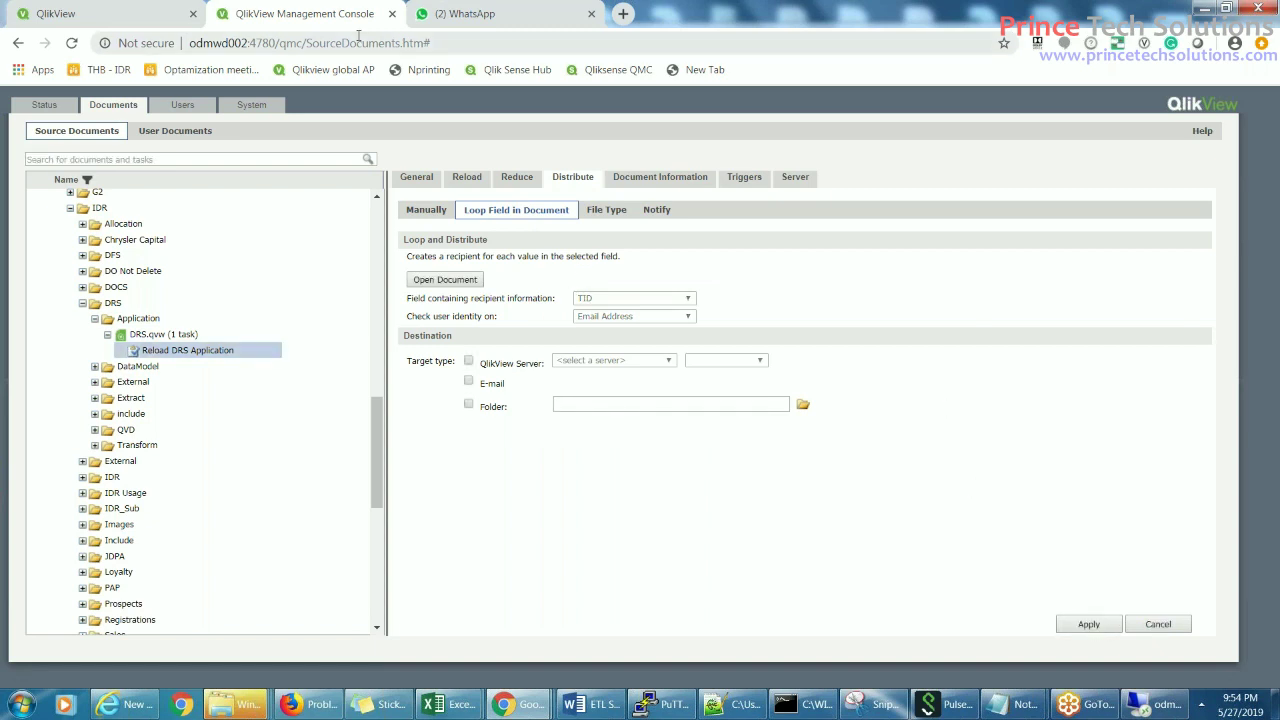
Run the Reload DRS Application task and review its General summary
{"action": "left_click", "coordinate": [186, 352]}
{"action": "right_click", "coordinate": [186, 352]}
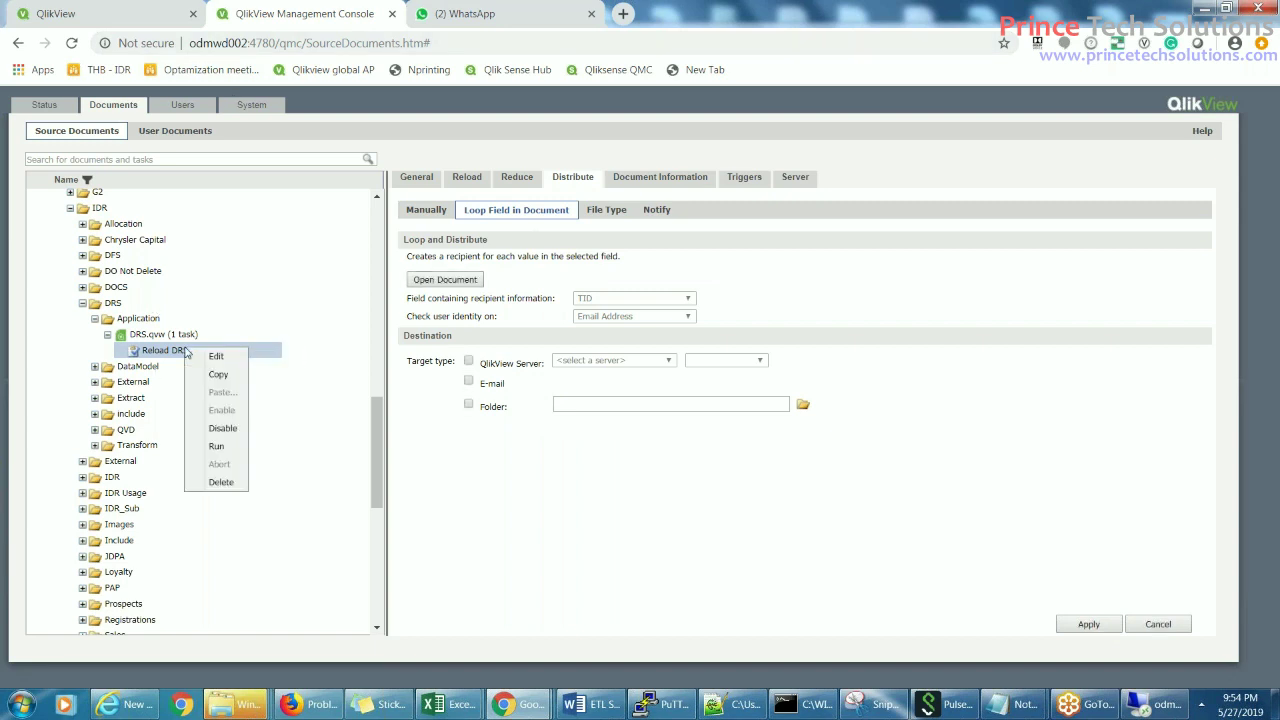
{"action": "left_click", "coordinate": [222, 450]}
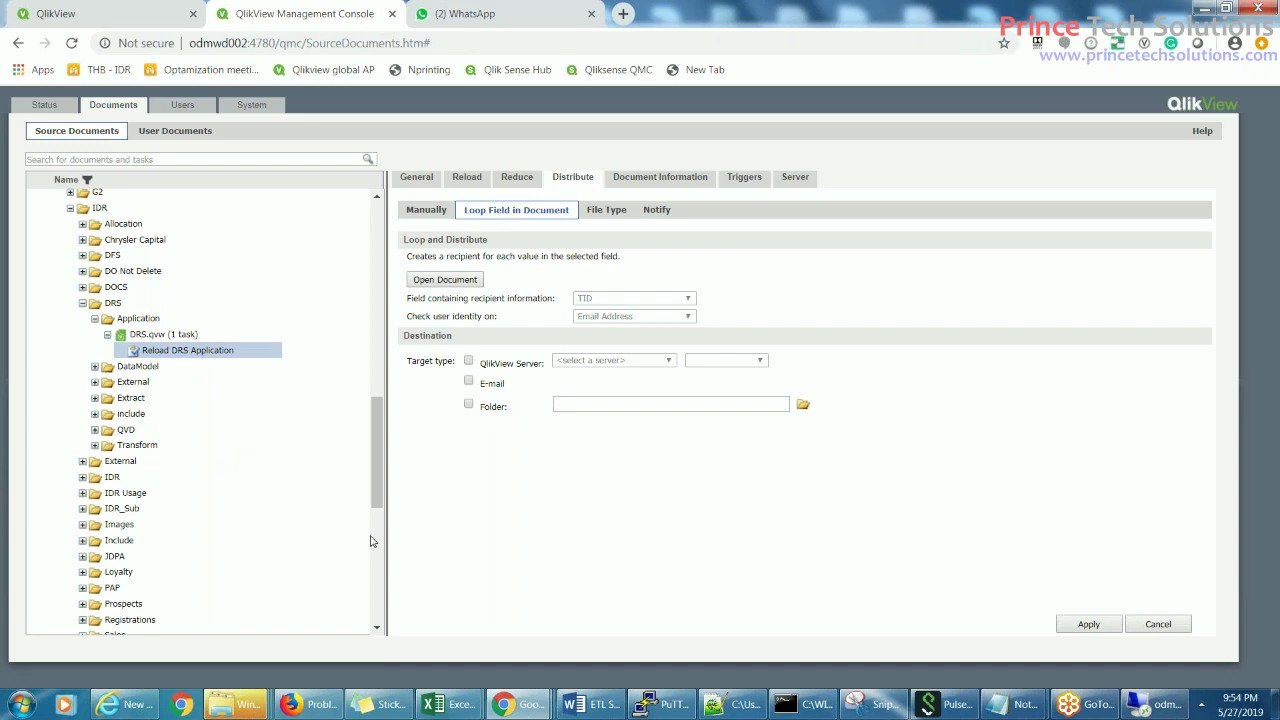
{"action": "left_click", "coordinate": [417, 180]}
{"action": "key", "text": "ctrl+c"}
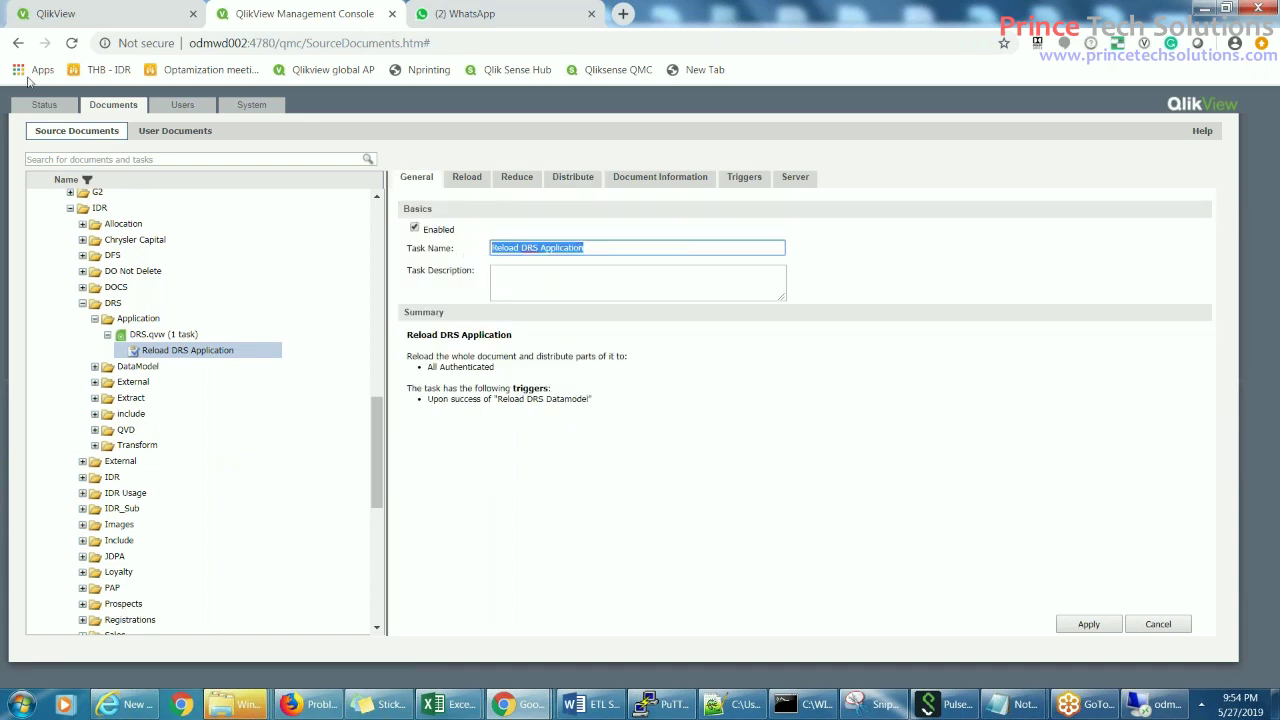
Filter Status to Reload DRS Application and open its Task History showing the completed 9:54:38 PM run
{"action": "left_click", "coordinate": [44, 108]}
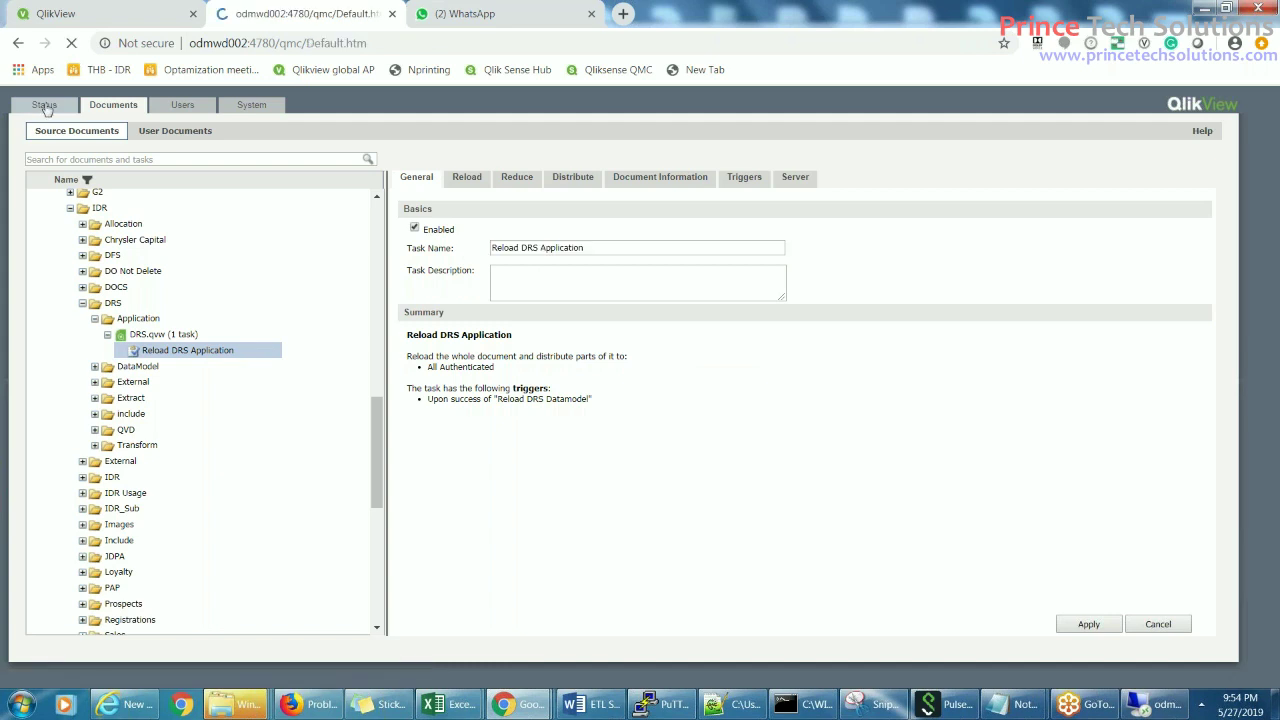
{"action": "key", "text": "ctrl+v"}
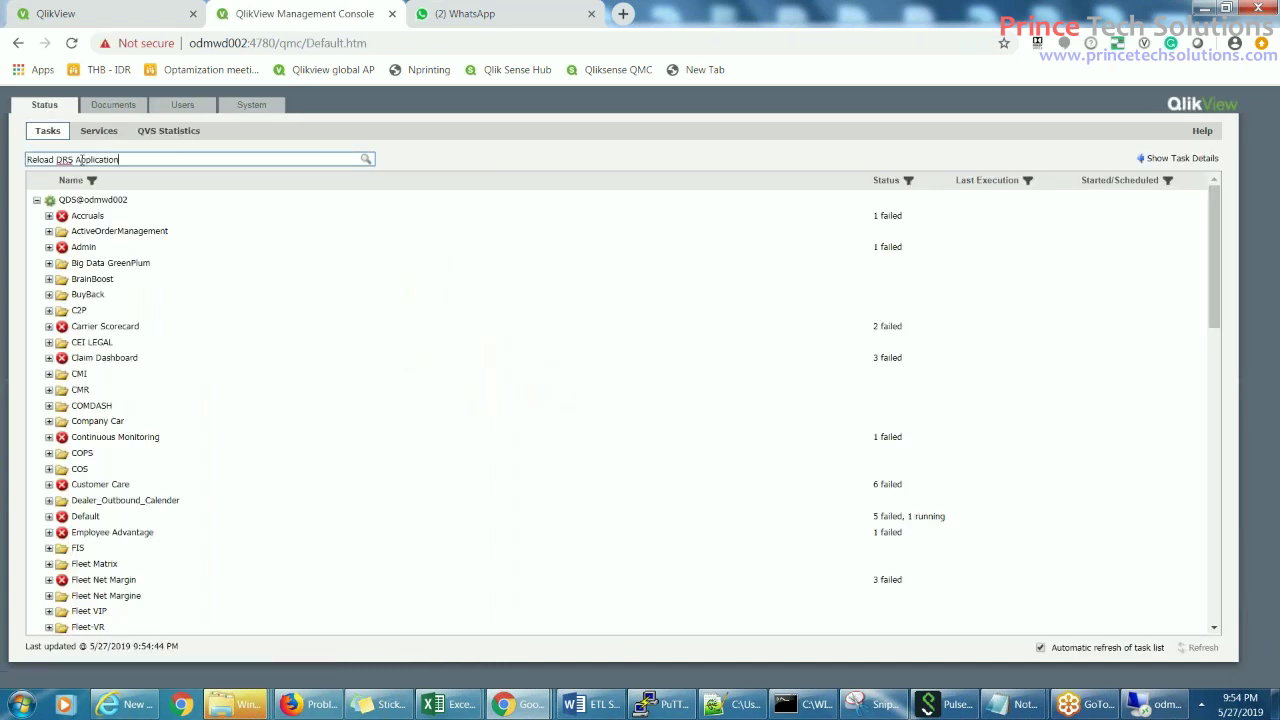
{"action": "key", "text": "Return"}
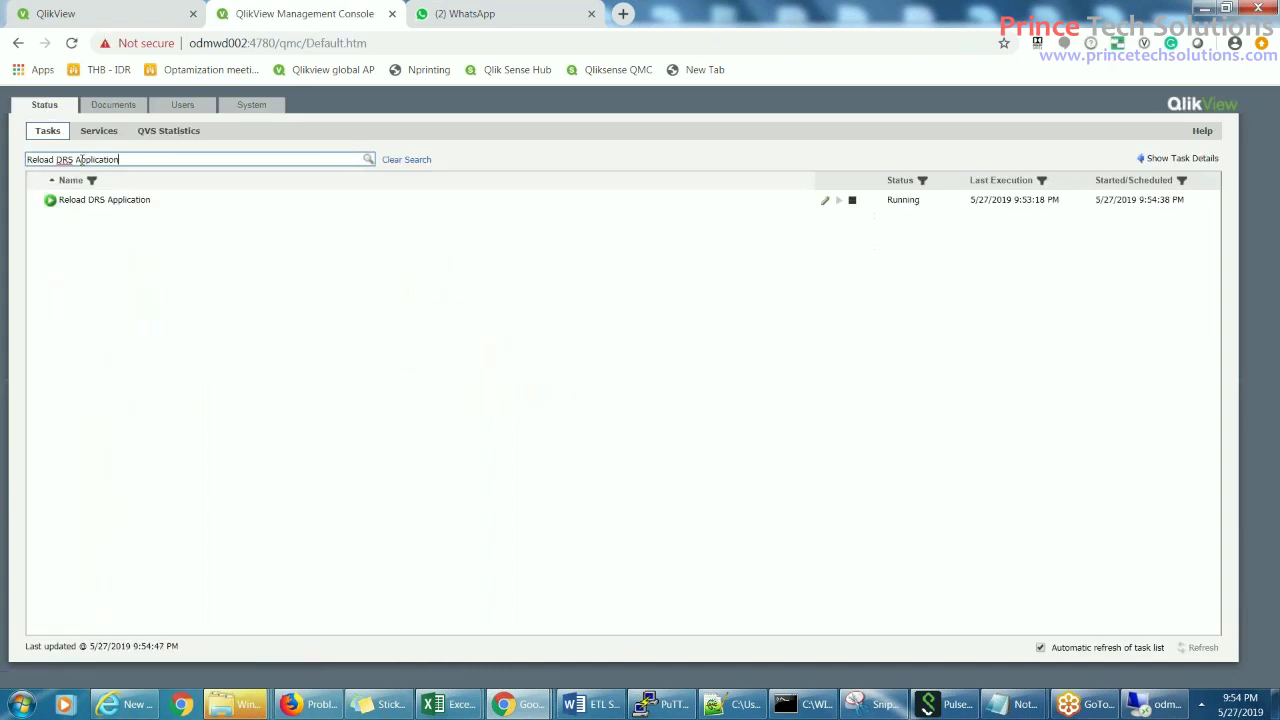
{"action": "left_click", "coordinate": [106, 203]}
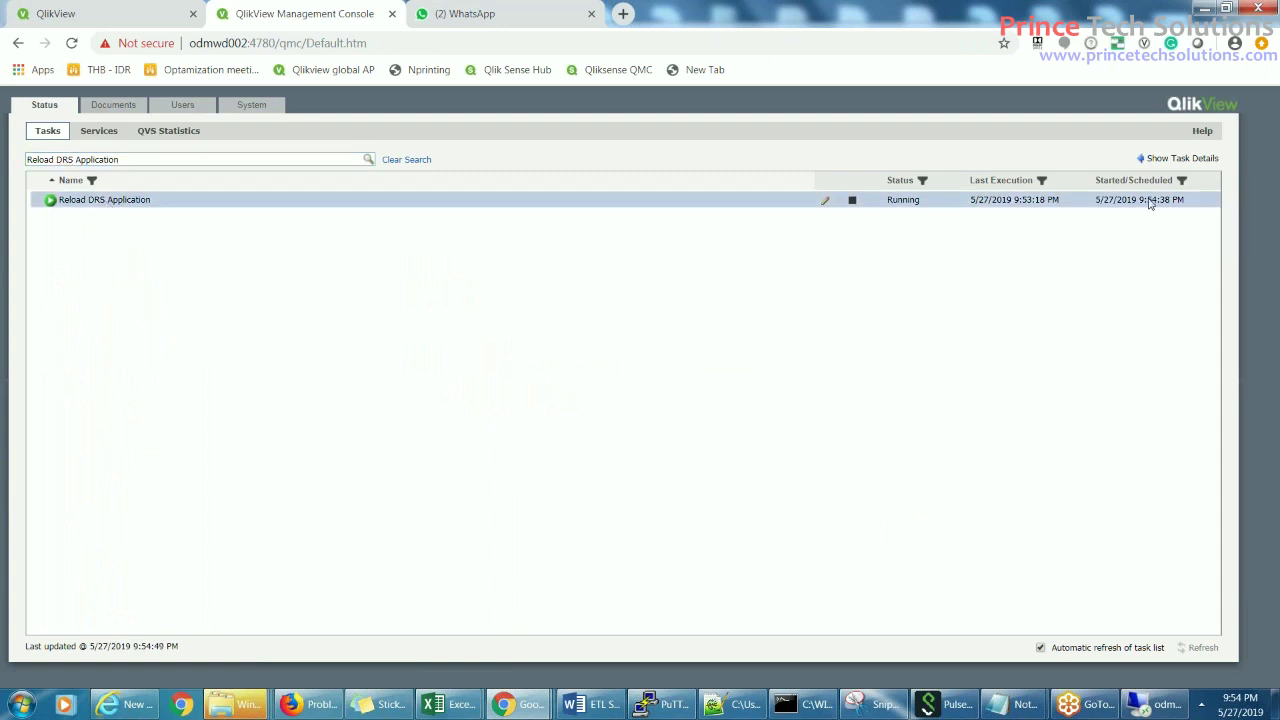
{"action": "left_click", "coordinate": [1180, 162]}
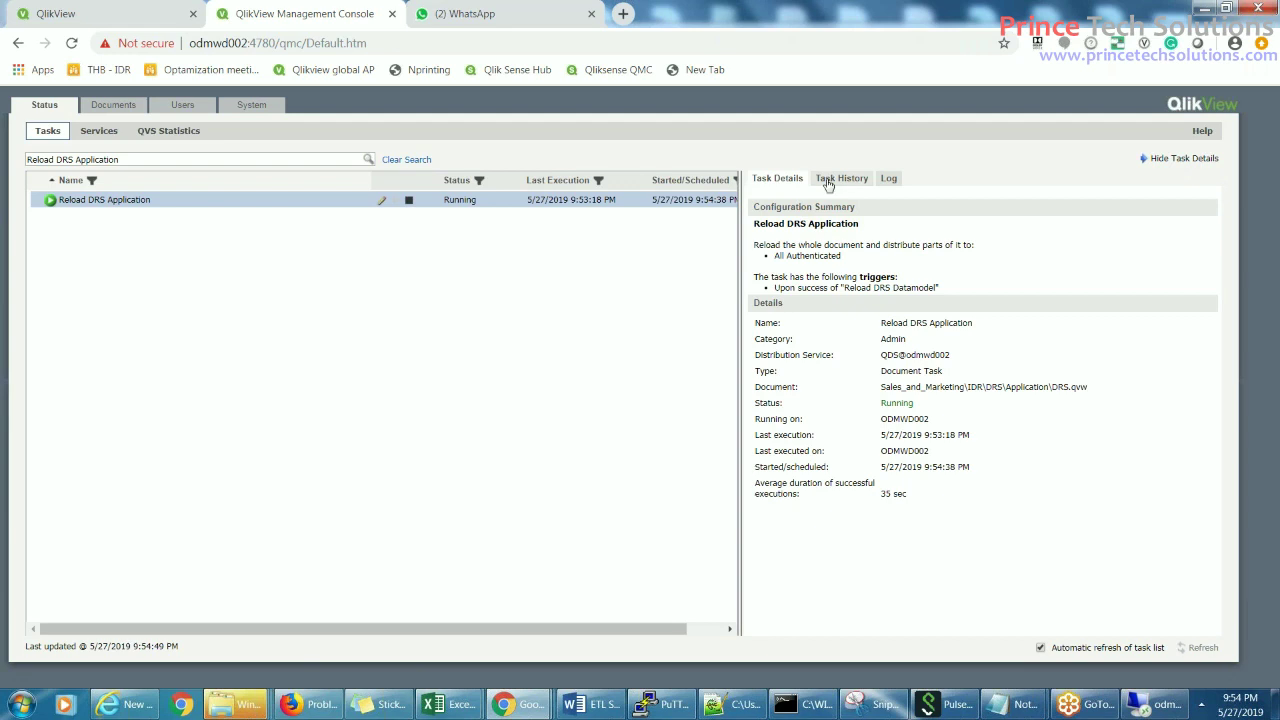
{"action": "left_click", "coordinate": [828, 181]}
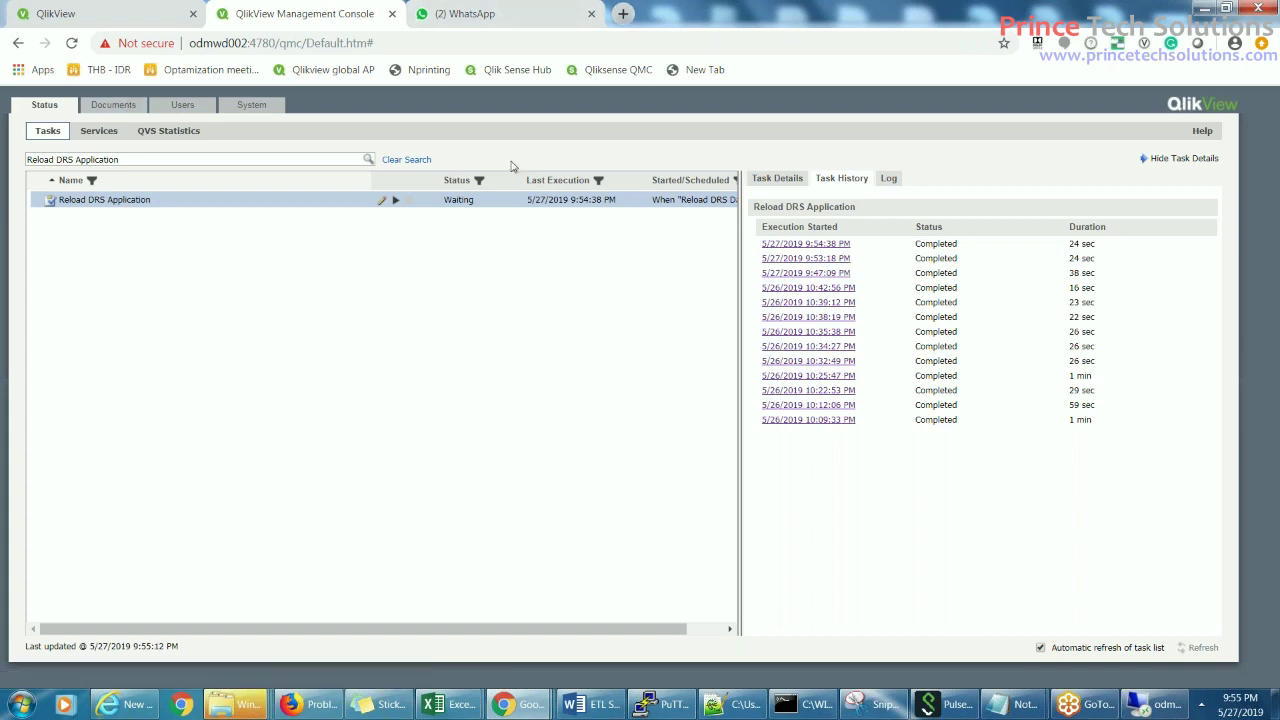
Load the qlikviewdev QlikView AccessPoint site in a new Chrome tab
{"action": "key", "text": "ctrl+t"}
{"action": "type", "text": "od"}
{"action": "key", "text": "Escape"}
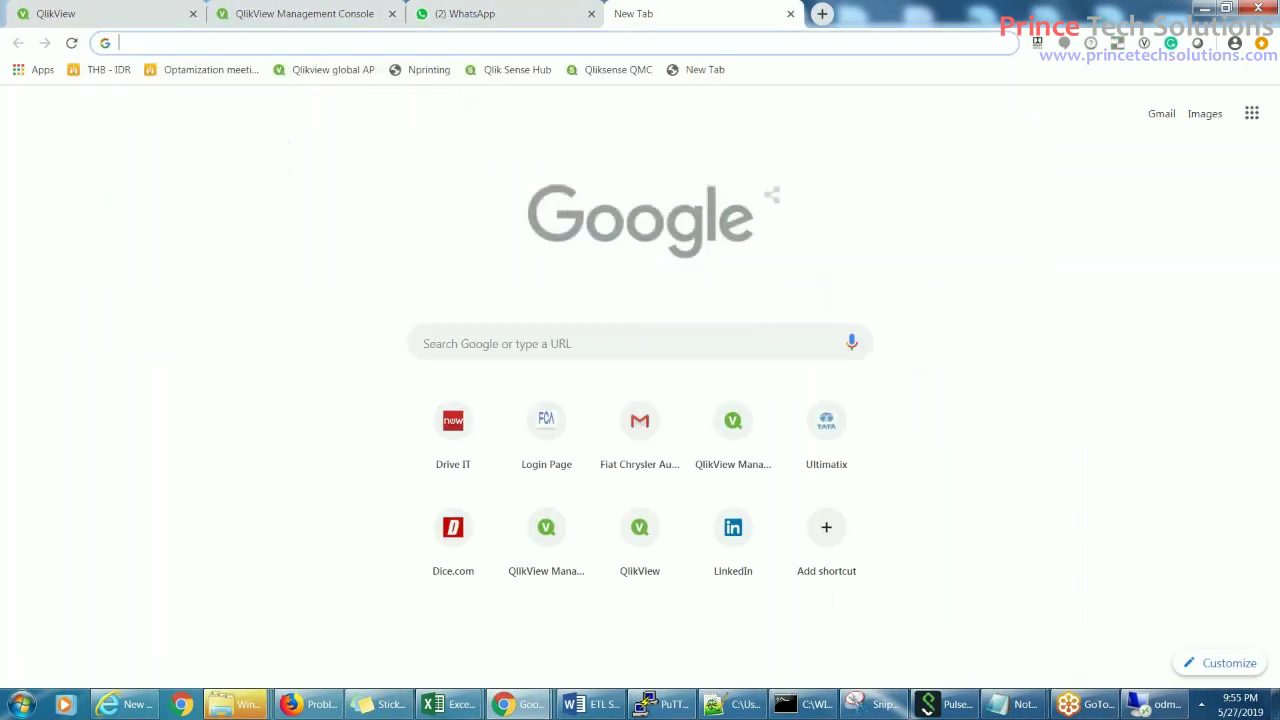
{"action": "type", "text": "ql"}
{"action": "key", "text": "Down"}
{"action": "key", "text": "Down"}
{"action": "key", "text": "Down"}
{"action": "key", "text": "Down"}
{"action": "key", "text": "Down"}
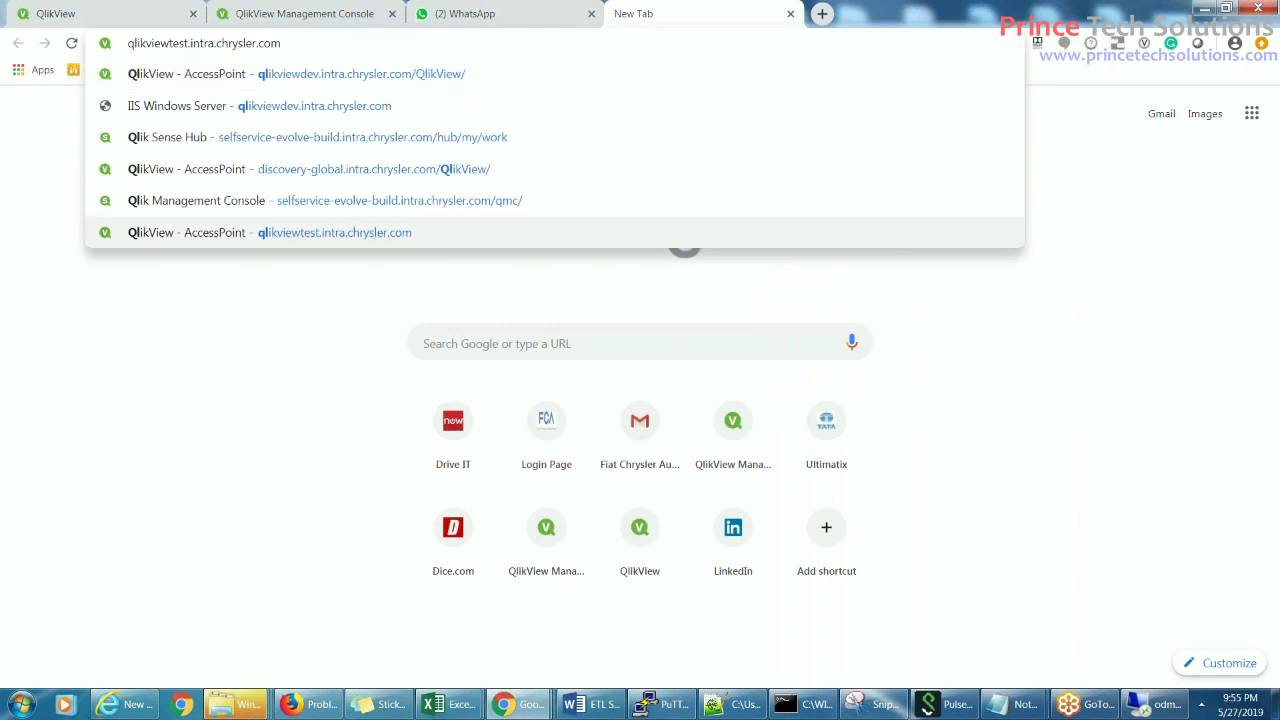
{"action": "key", "text": "Up"}
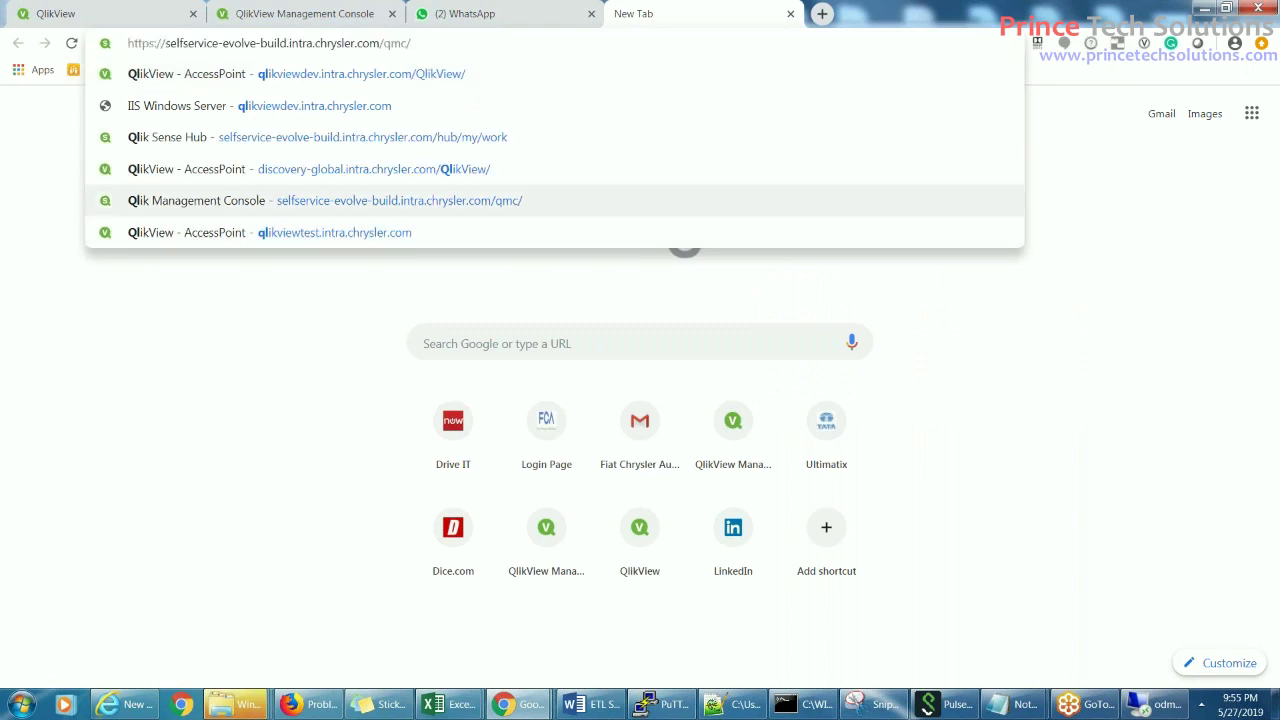
{"action": "key", "text": "ctrl+a"}
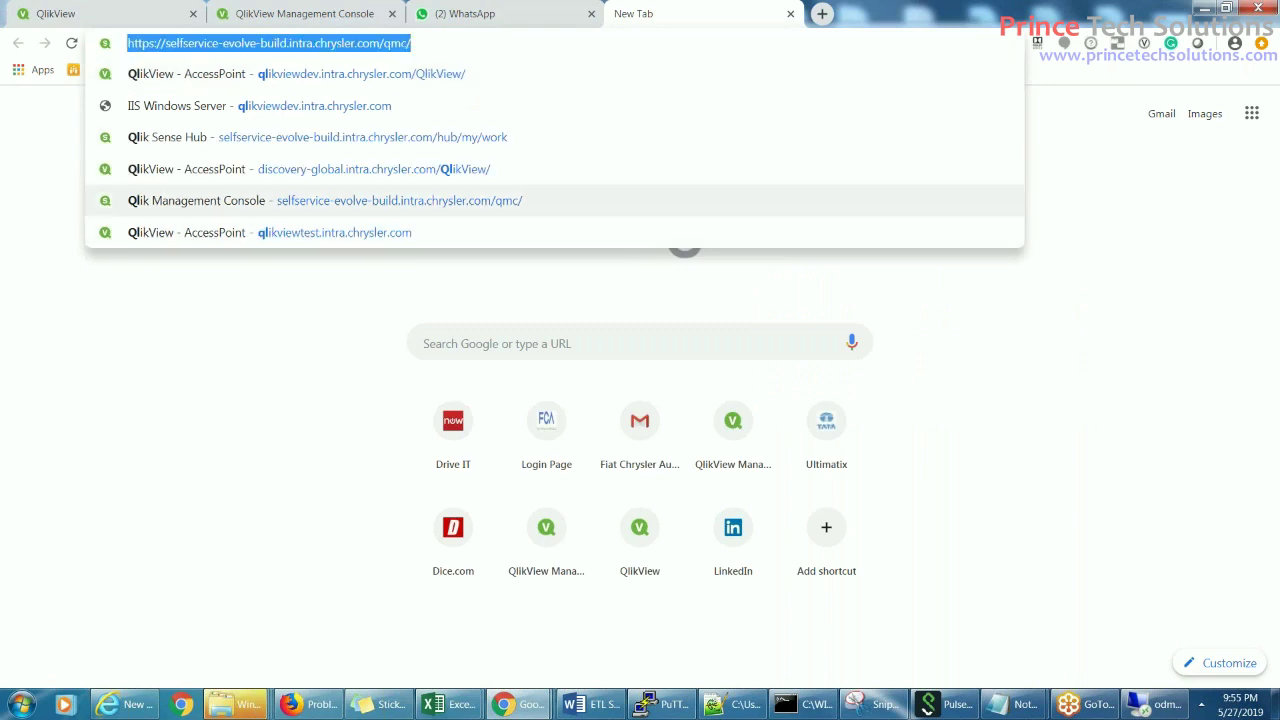
{"action": "type", "text": "ql"}
{"action": "key", "text": "Return"}
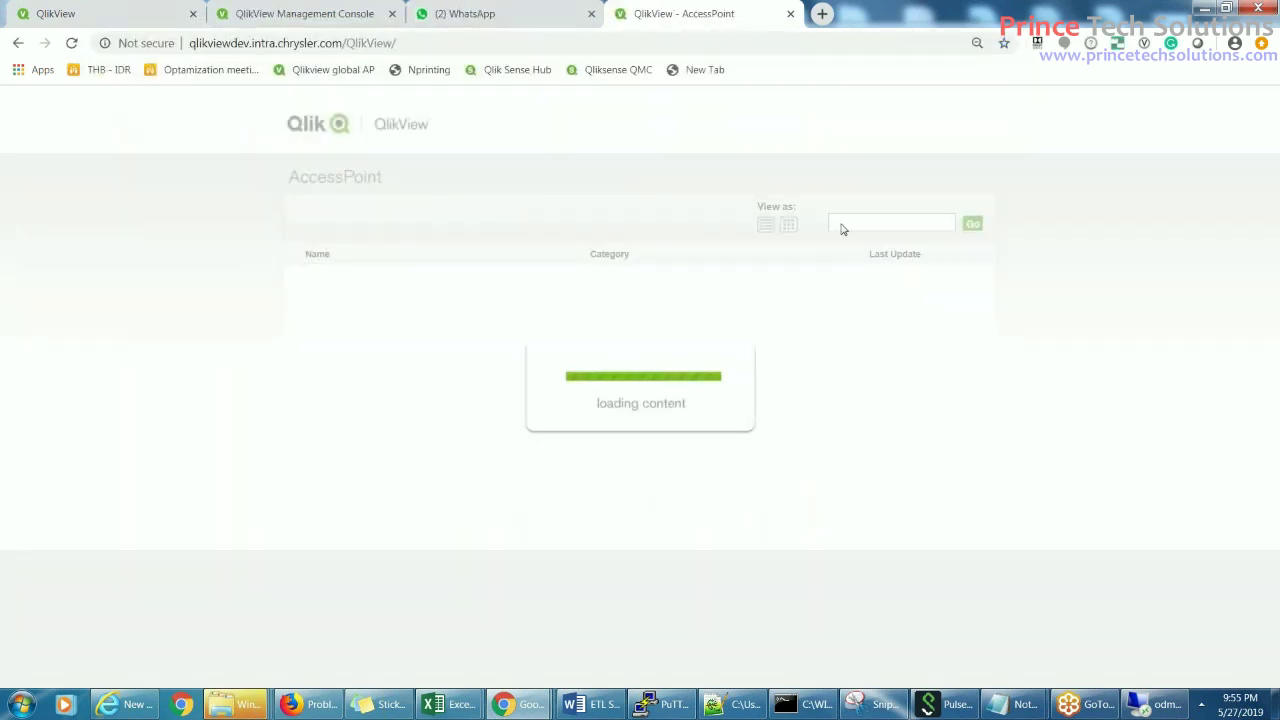
Open the DRS.qvw document from the AccessPoint document list
{"action": "left_click", "coordinate": [504, 40]}
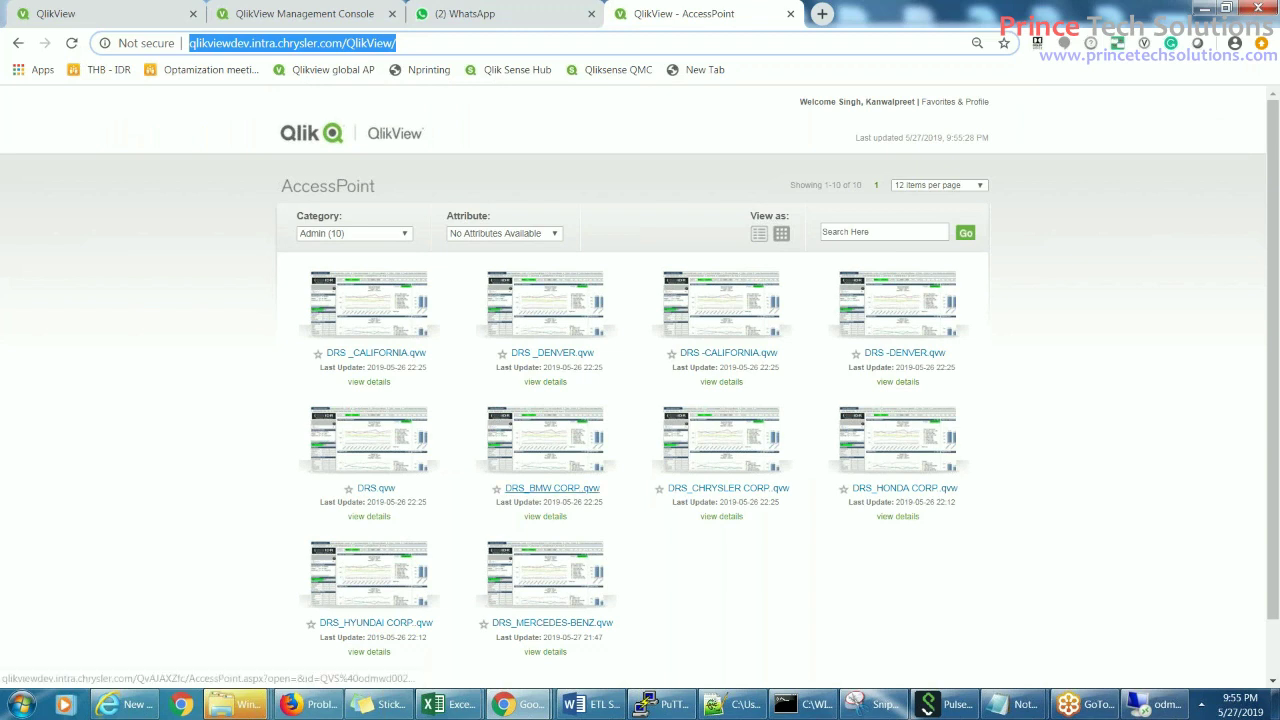
{"action": "left_click", "coordinate": [390, 452]}
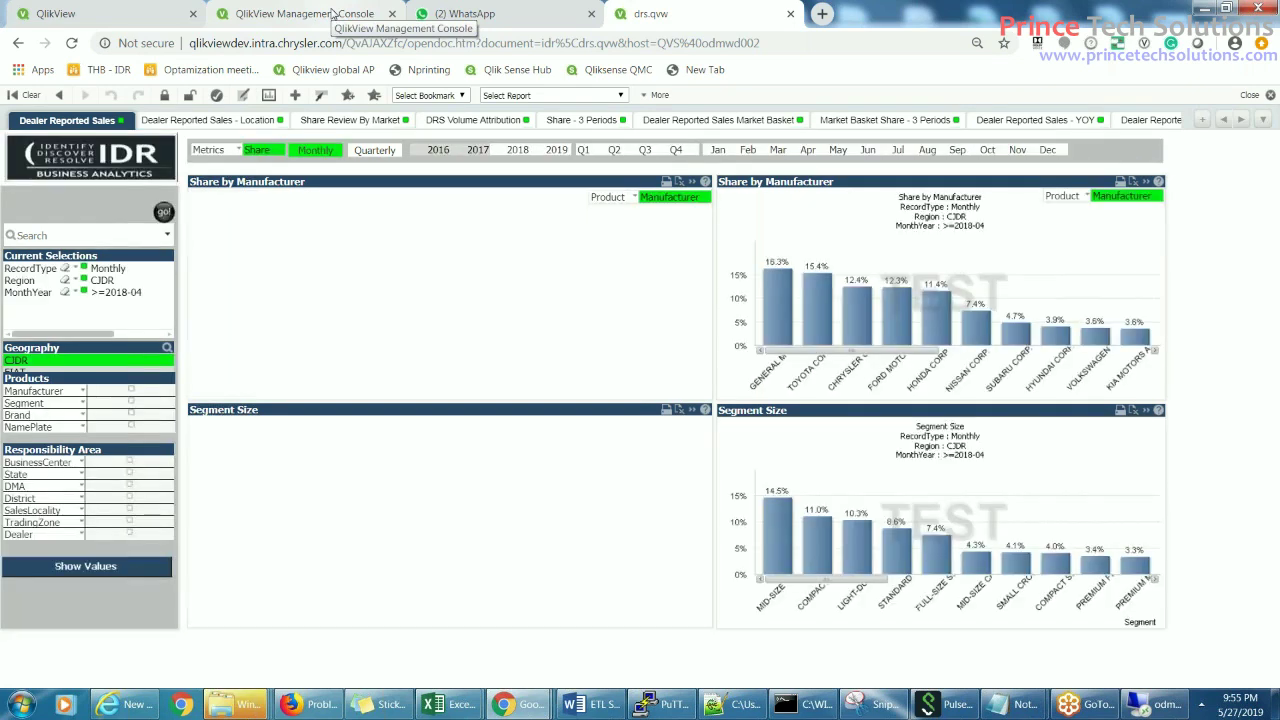
{"action": "left_click", "coordinate": [333, 13]}
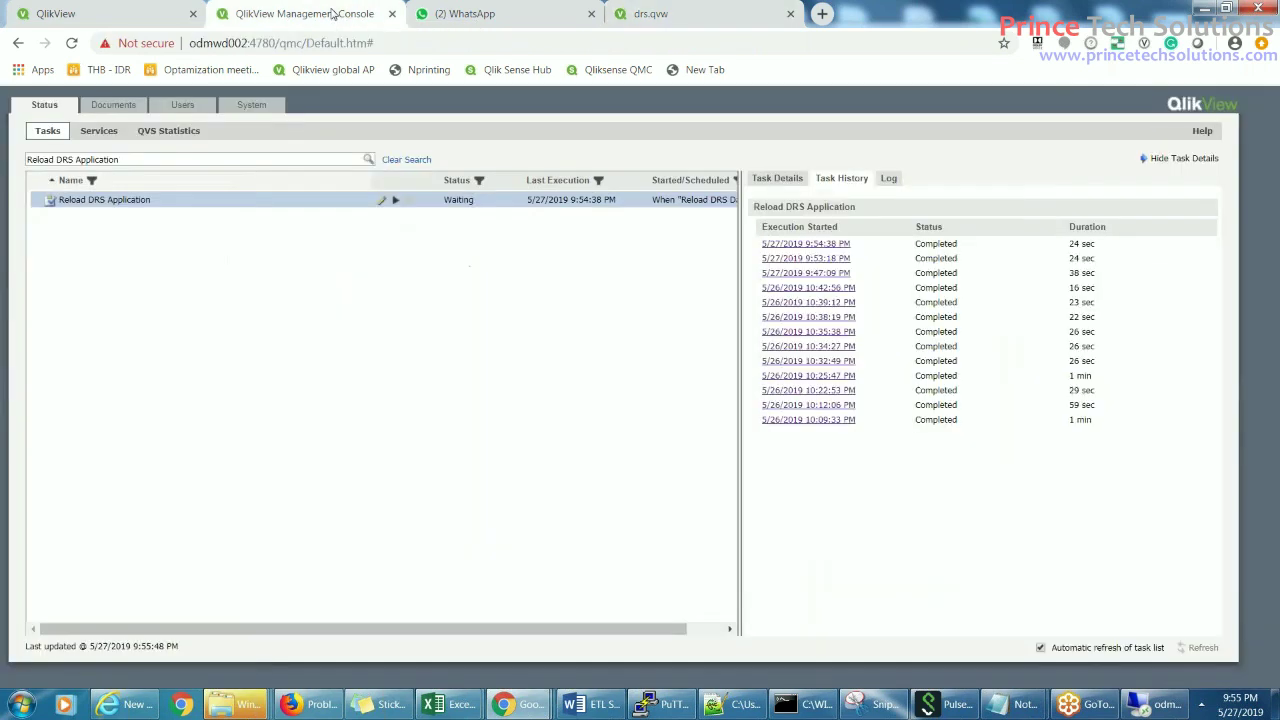
Clear the task's Simple Reduce selections, set Loop and Reduce Field to <none>, and apply
{"action": "left_click", "coordinate": [383, 204]}
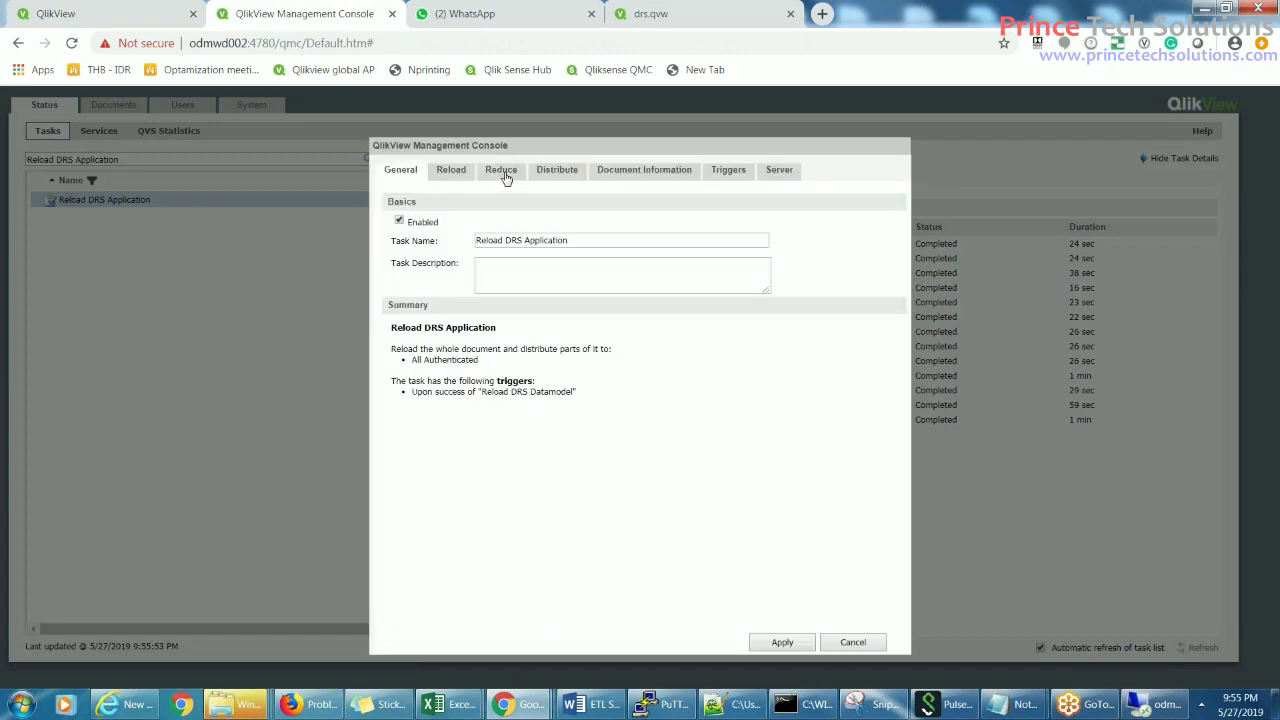
{"action": "left_click", "coordinate": [501, 171]}
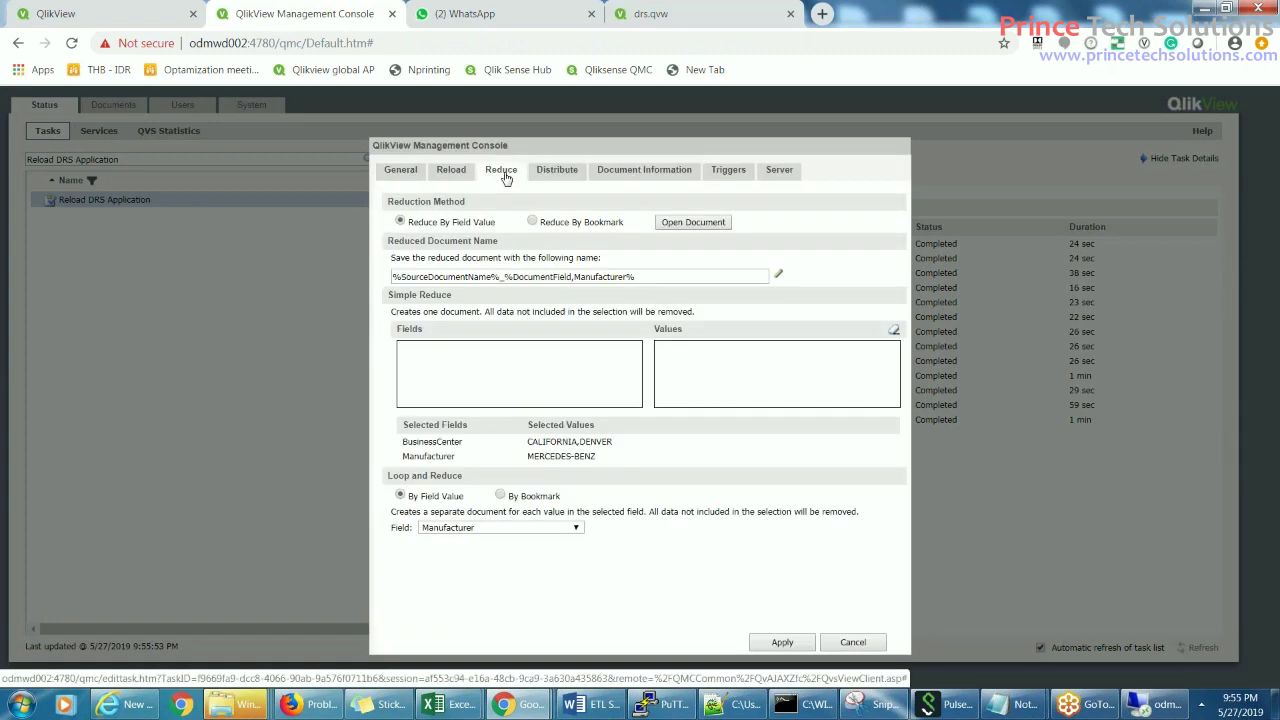
{"action": "left_click", "coordinate": [894, 333]}
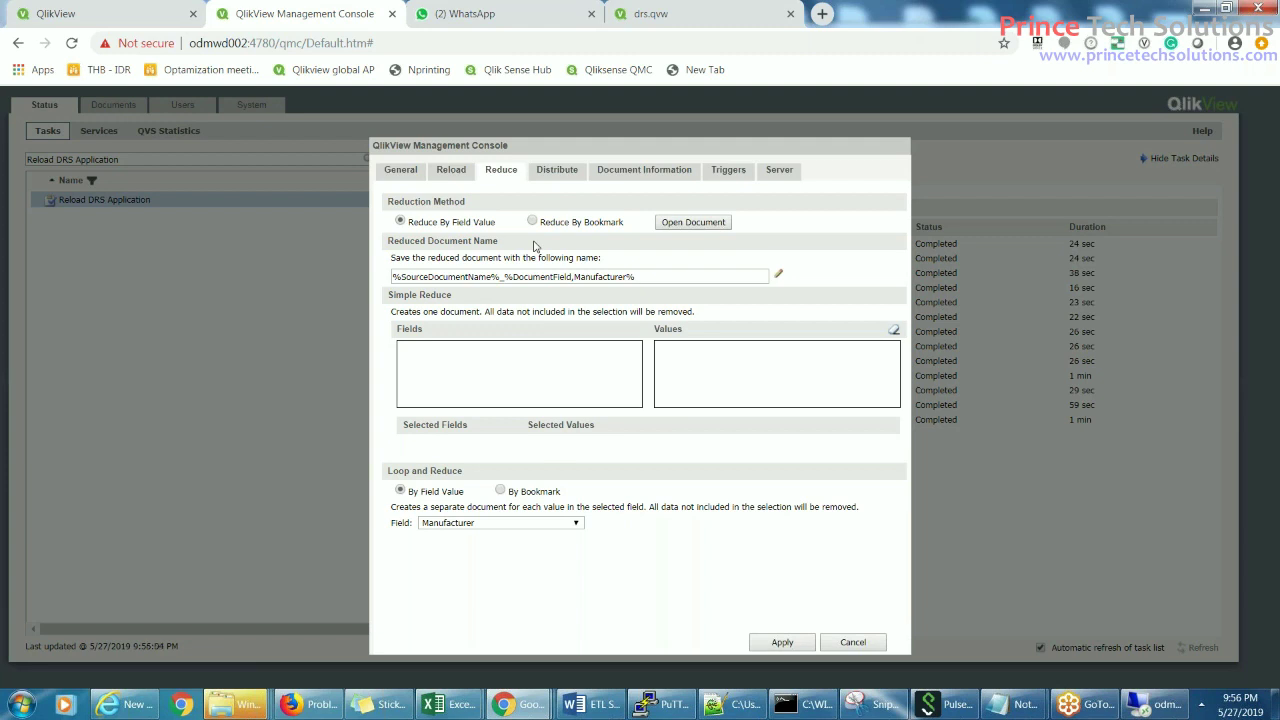
{"action": "left_click", "coordinate": [561, 523]}
{"action": "left_click", "coordinate": [518, 539]}
{"action": "left_click", "coordinate": [788, 645]}
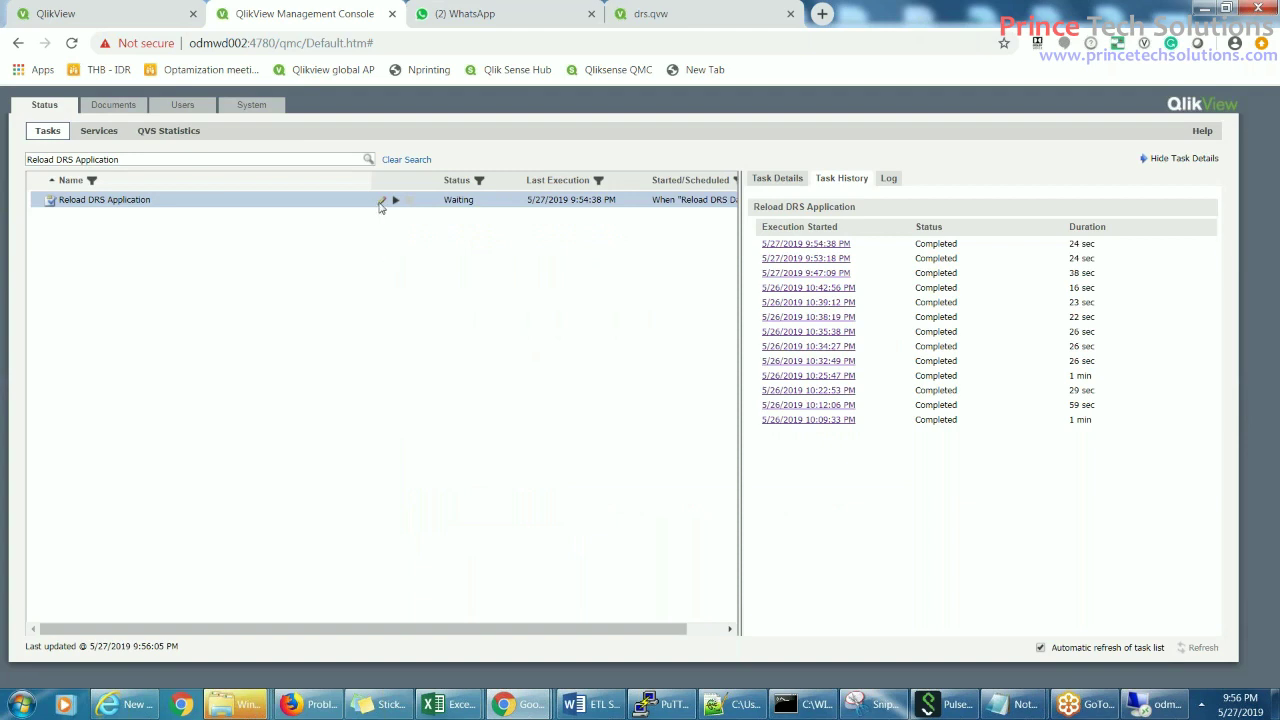
Set the task's Loop Field in Document distribution to TID with E-mail delivery, and apply
{"action": "left_click", "coordinate": [380, 203]}
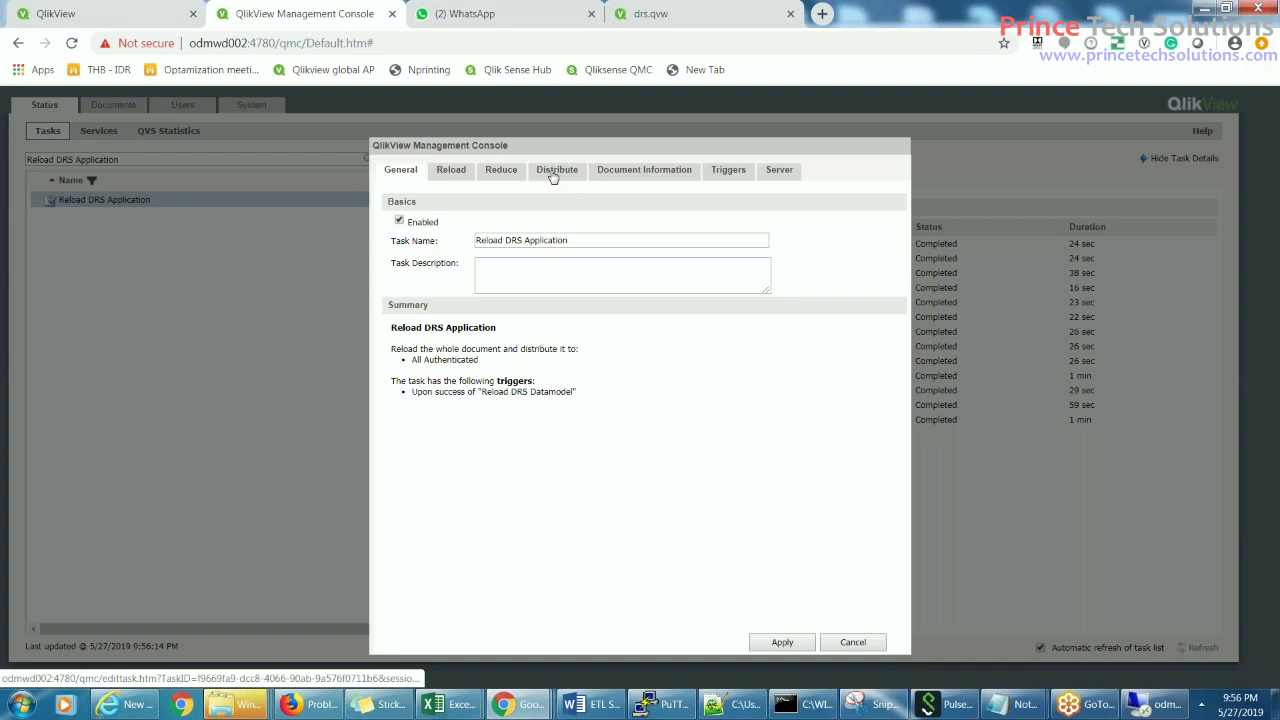
{"action": "left_click", "coordinate": [553, 174]}
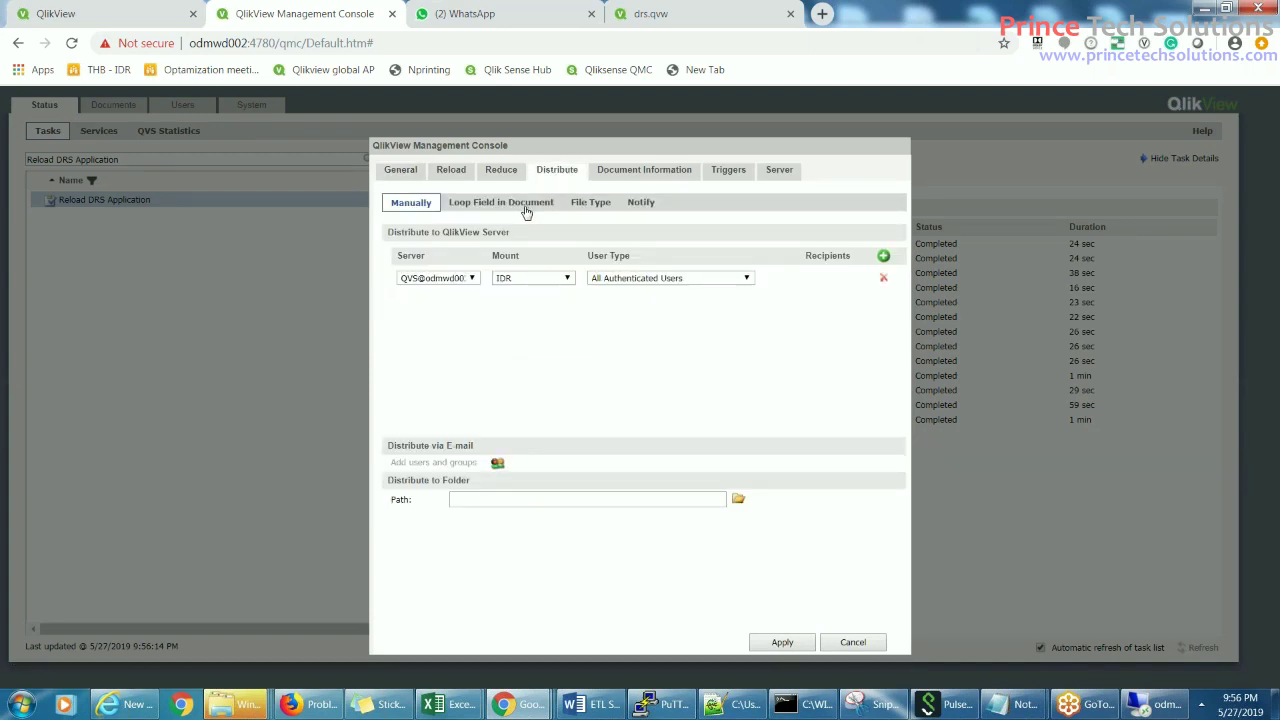
{"action": "left_click", "coordinate": [525, 205]}
{"action": "left_click", "coordinate": [430, 273]}
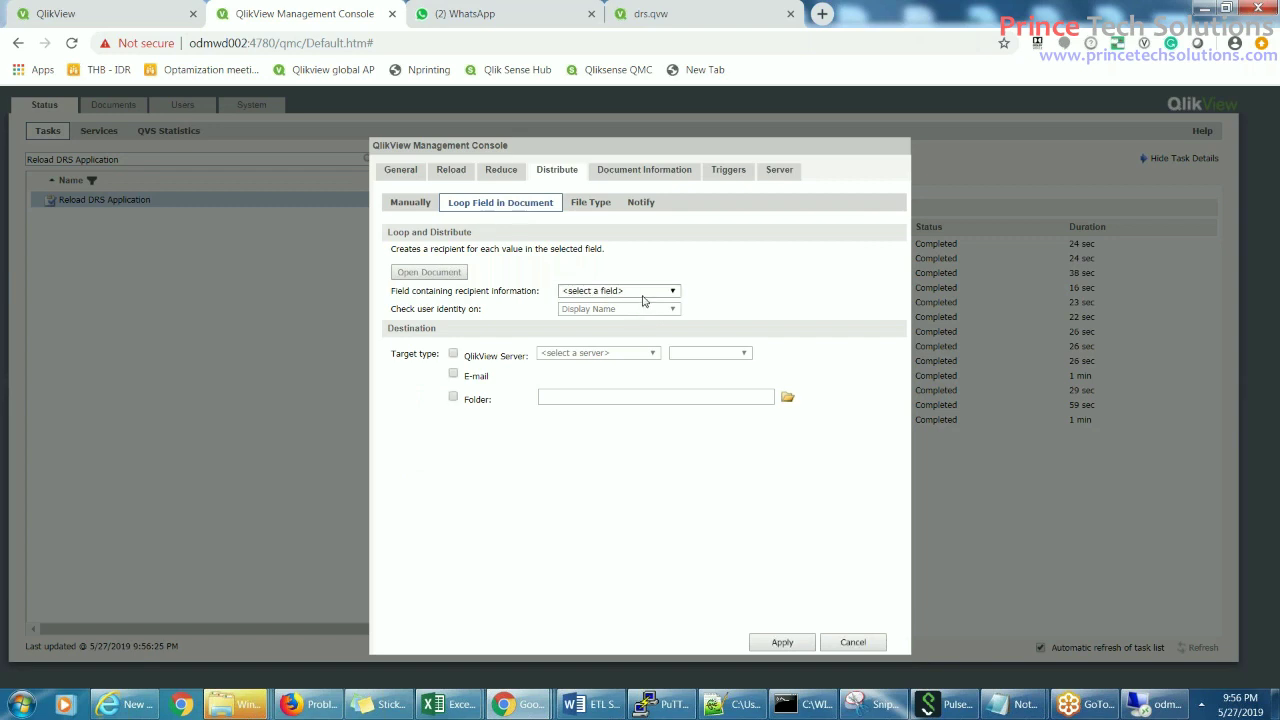
{"action": "left_click", "coordinate": [643, 300]}
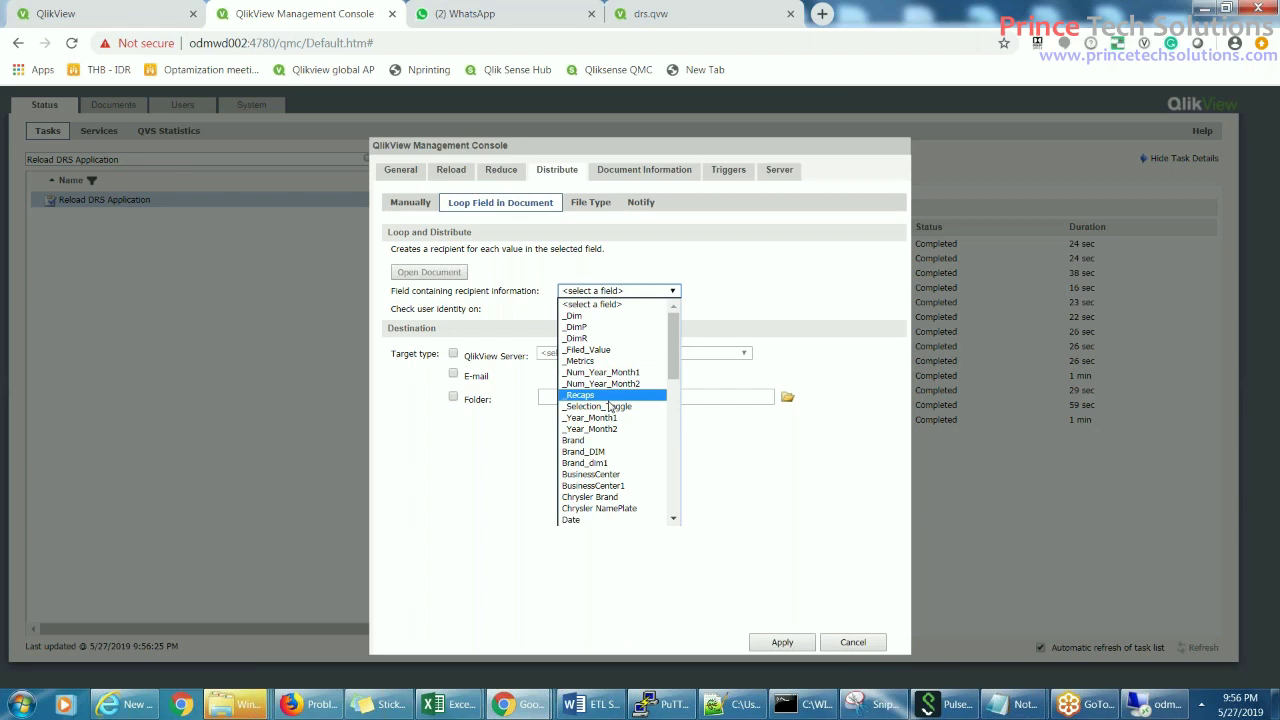
{"action": "scroll", "coordinate": [609, 405], "scroll_direction": "down", "scroll_amount": 5}
{"action": "left_click", "coordinate": [586, 520]}
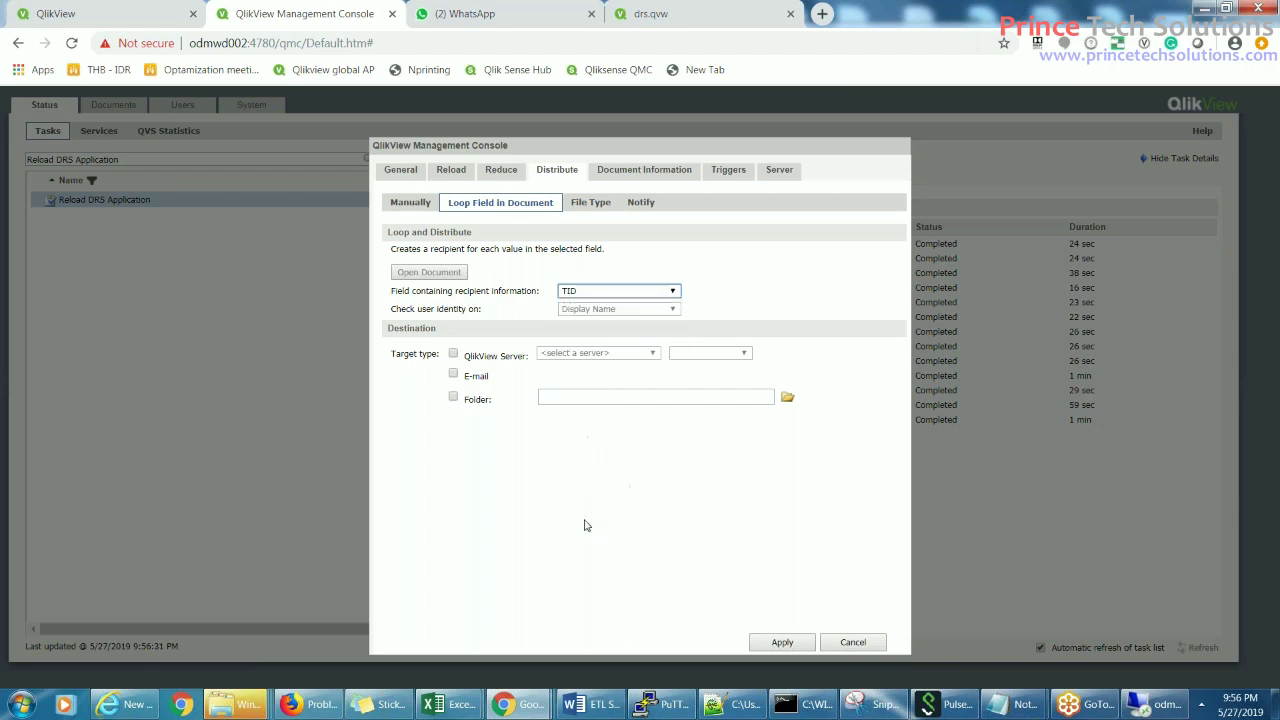
{"action": "left_click", "coordinate": [456, 380]}
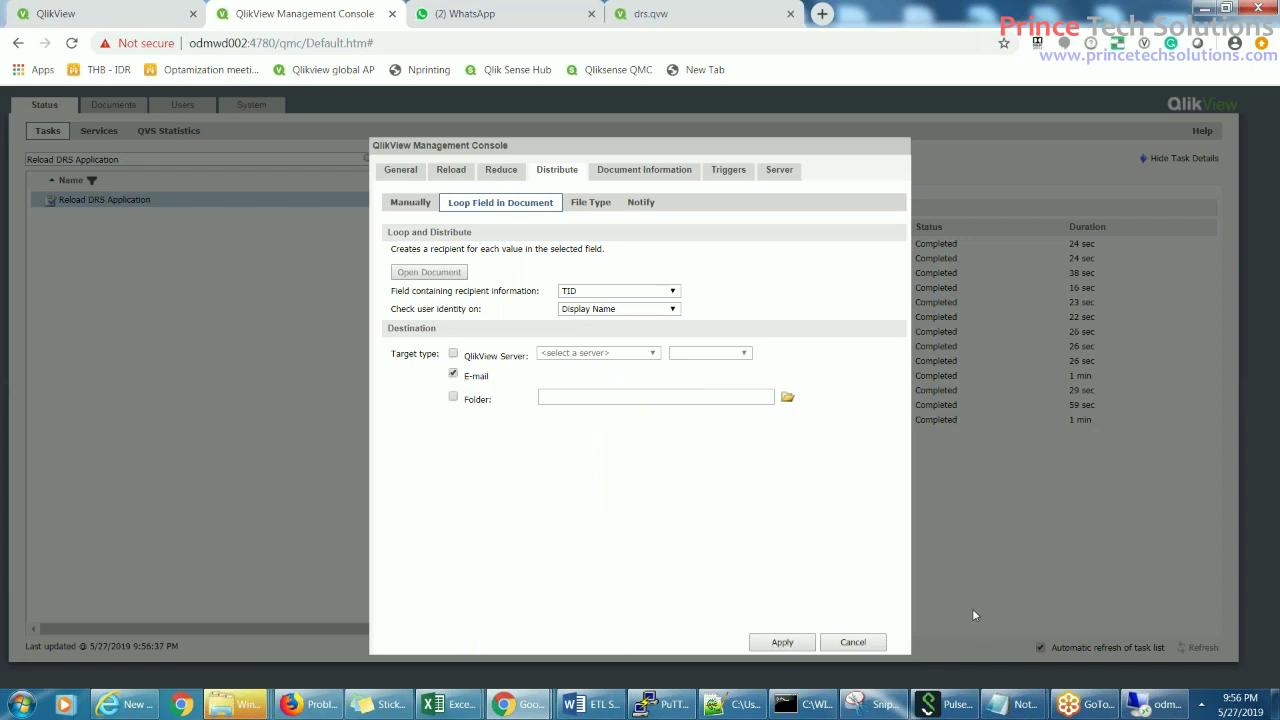
{"action": "left_click", "coordinate": [591, 204]}
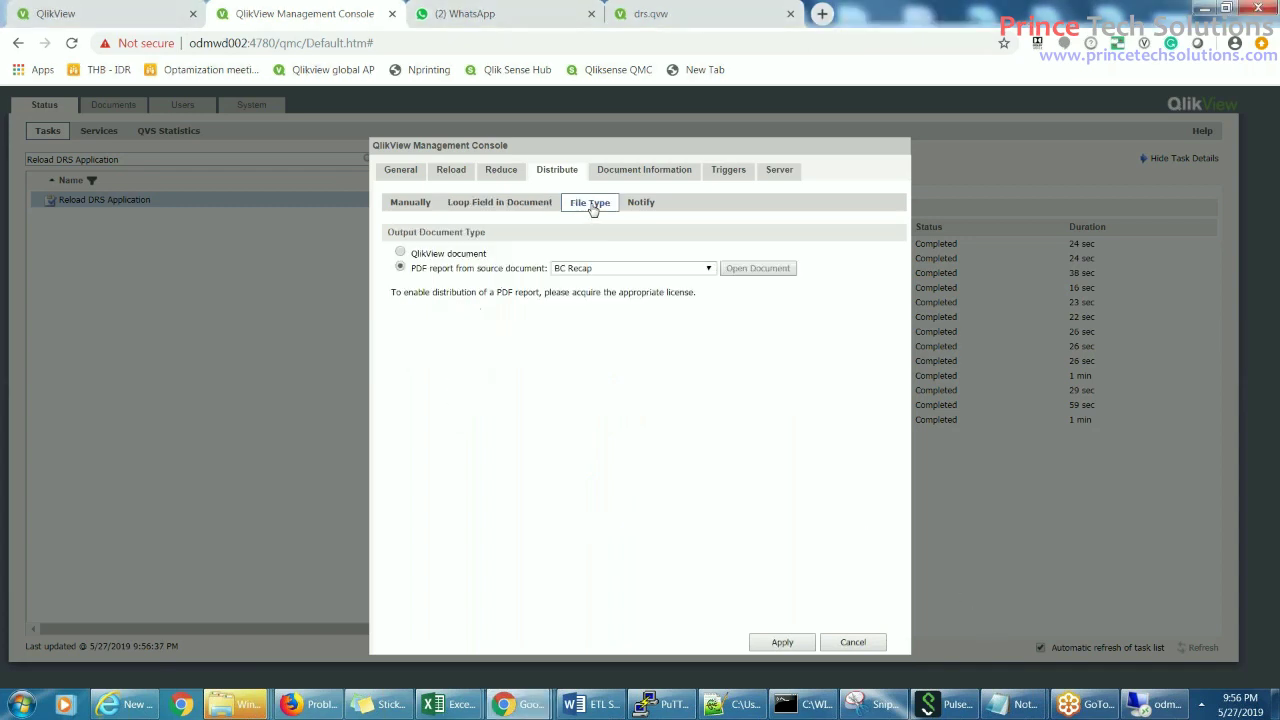
{"action": "left_click", "coordinate": [800, 643]}
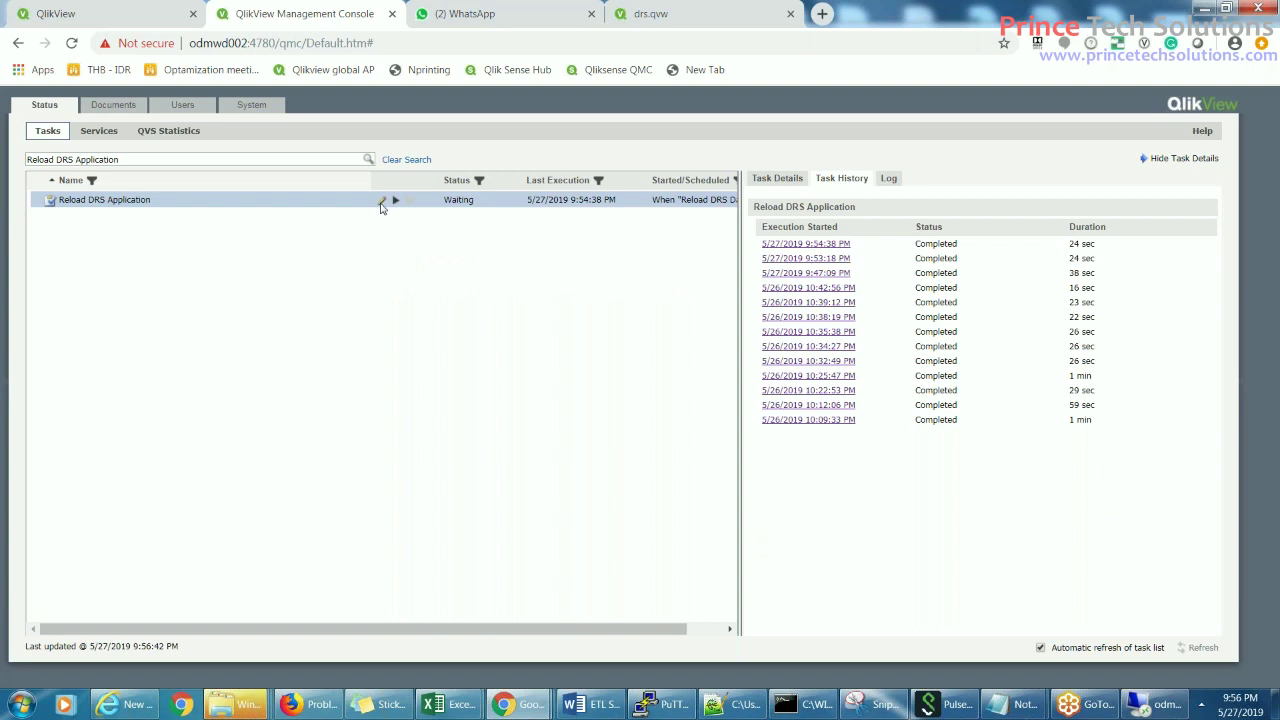
Review the Reload DRS Application task's TID loop field, file type and recipient notification settings, then apply them
{"action": "left_click", "coordinate": [380, 202]}
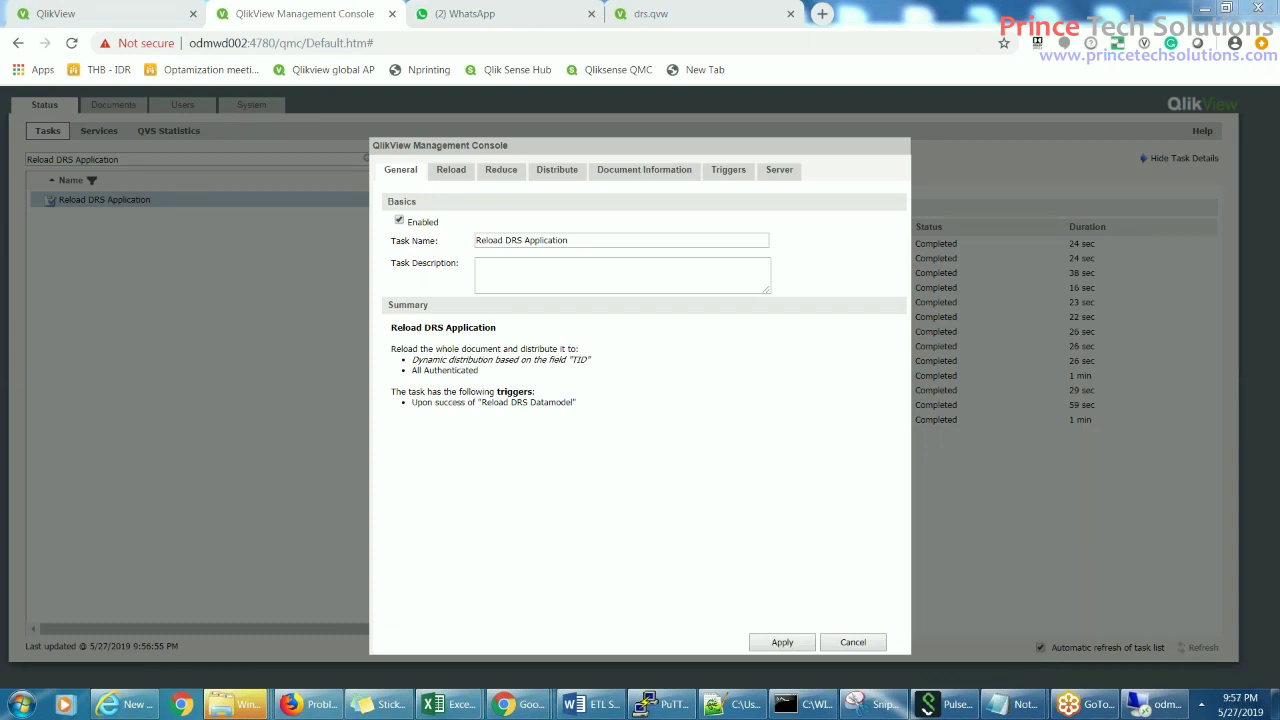
{"action": "left_click", "coordinate": [625, 177]}
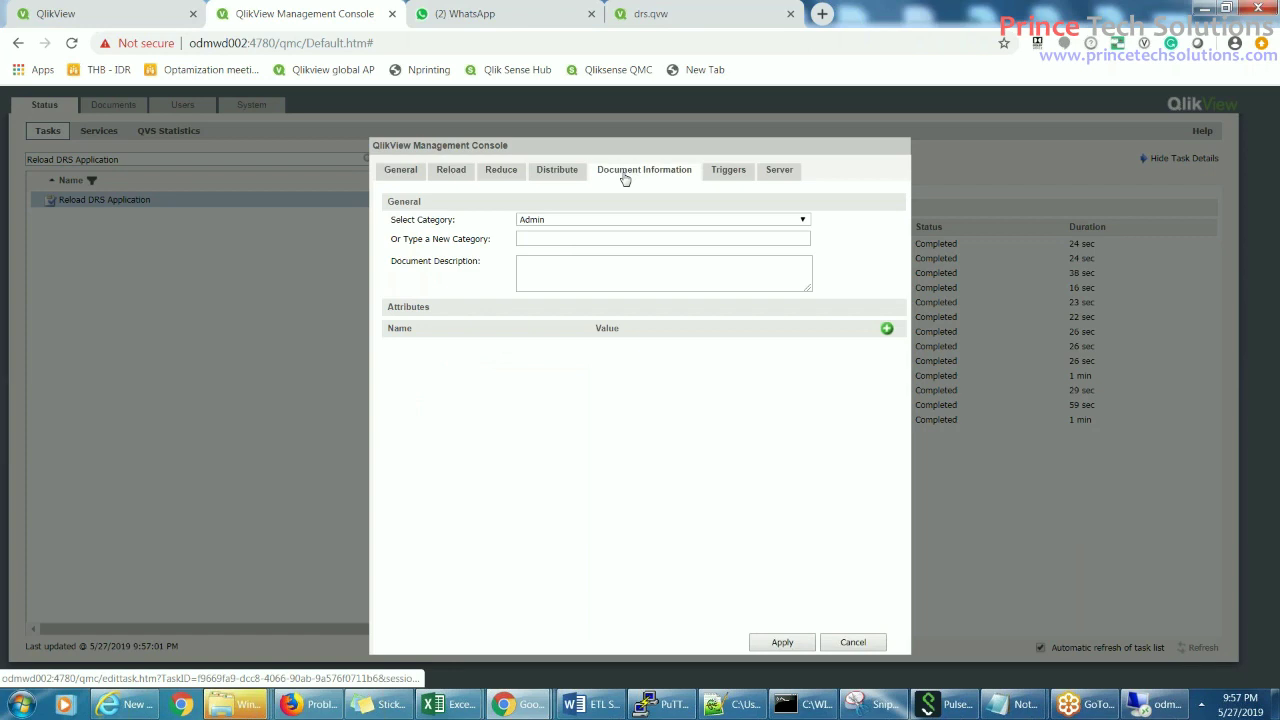
{"action": "left_click", "coordinate": [556, 177]}
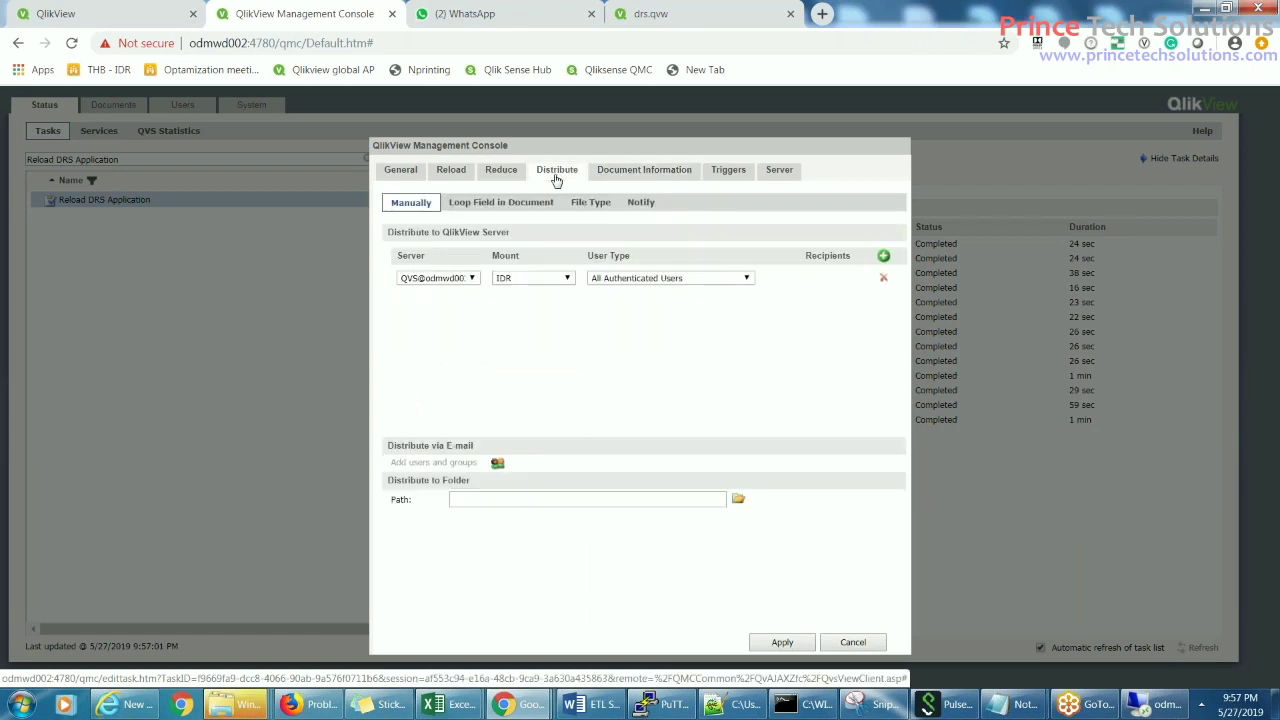
{"action": "left_click", "coordinate": [507, 210]}
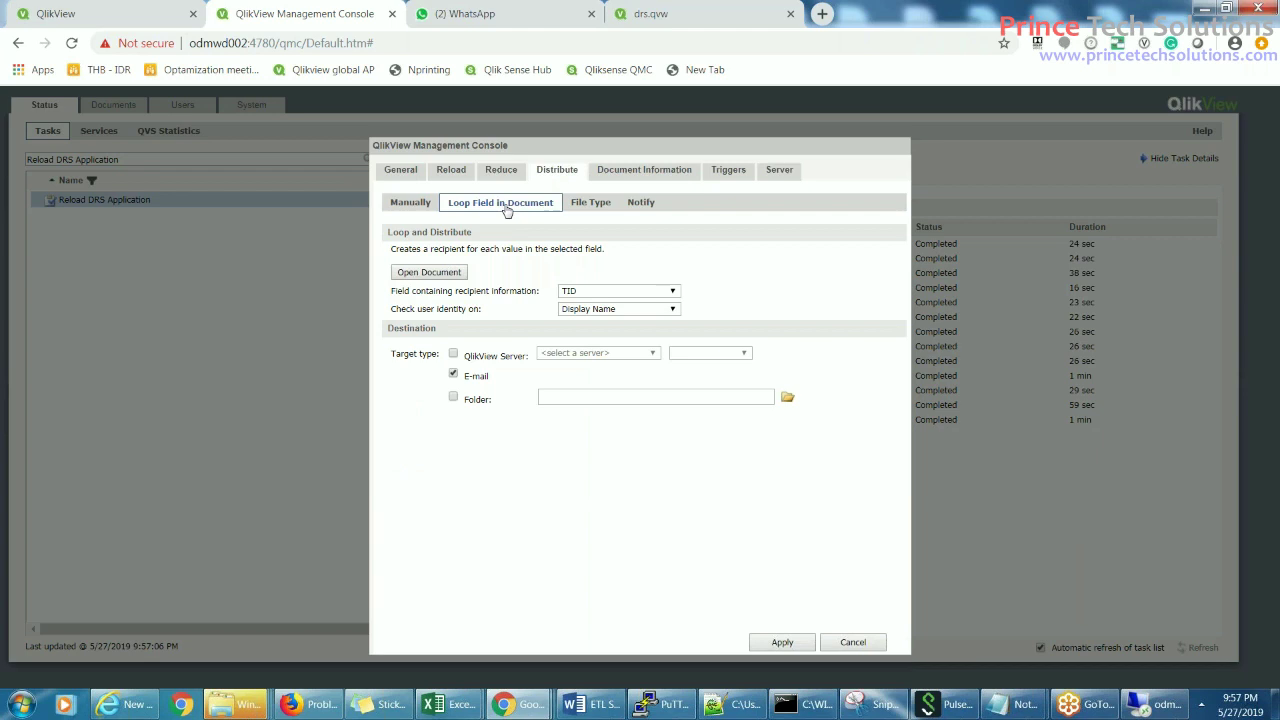
{"action": "left_click", "coordinate": [591, 207]}
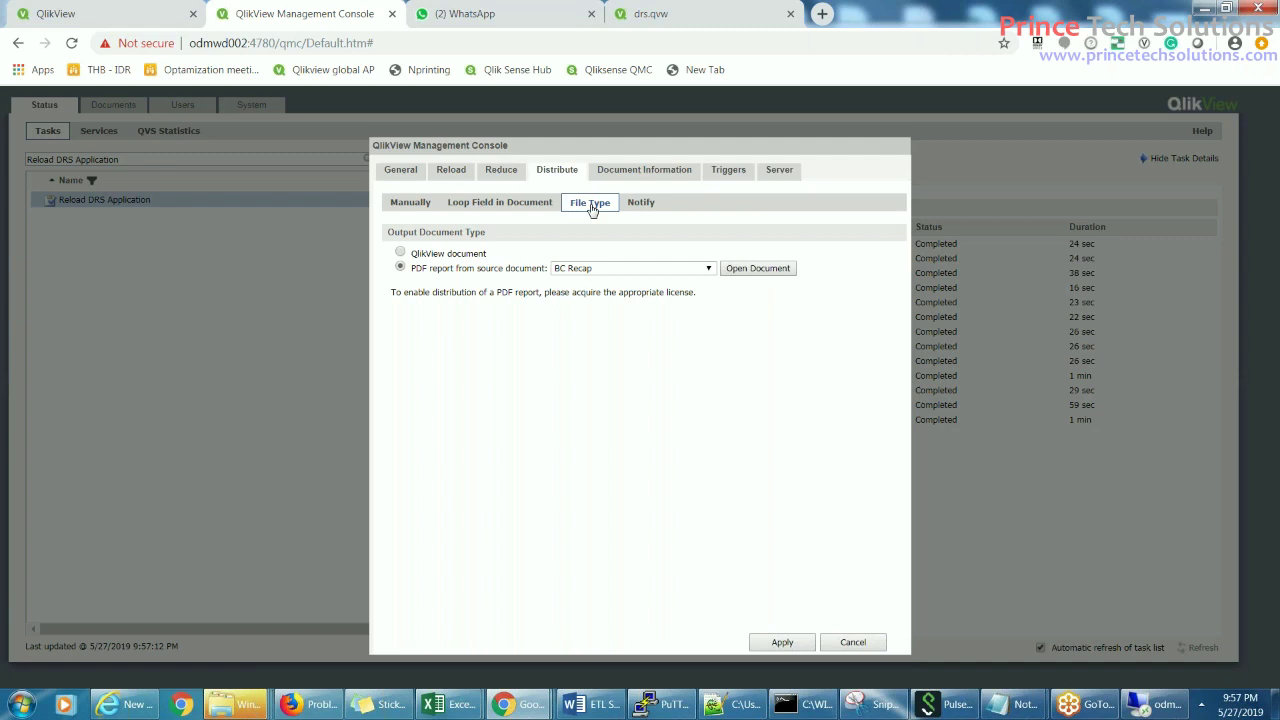
{"action": "left_click", "coordinate": [640, 208]}
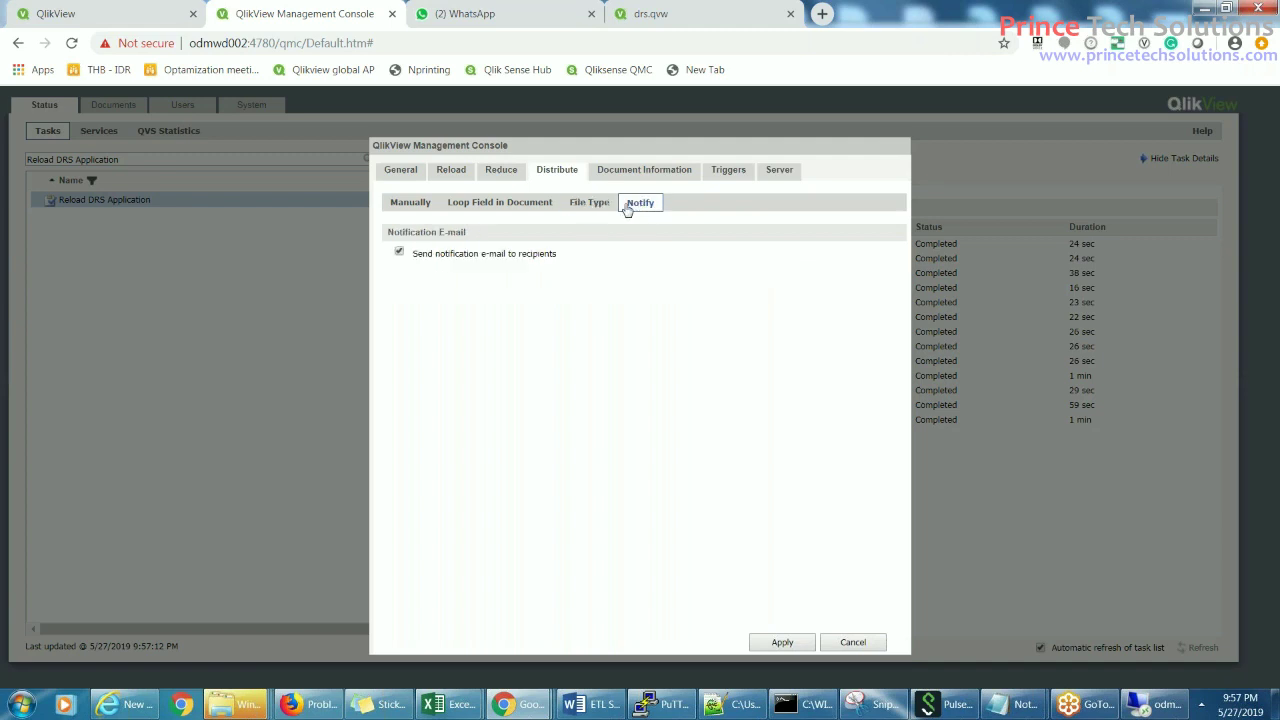
{"action": "left_click", "coordinate": [772, 645]}
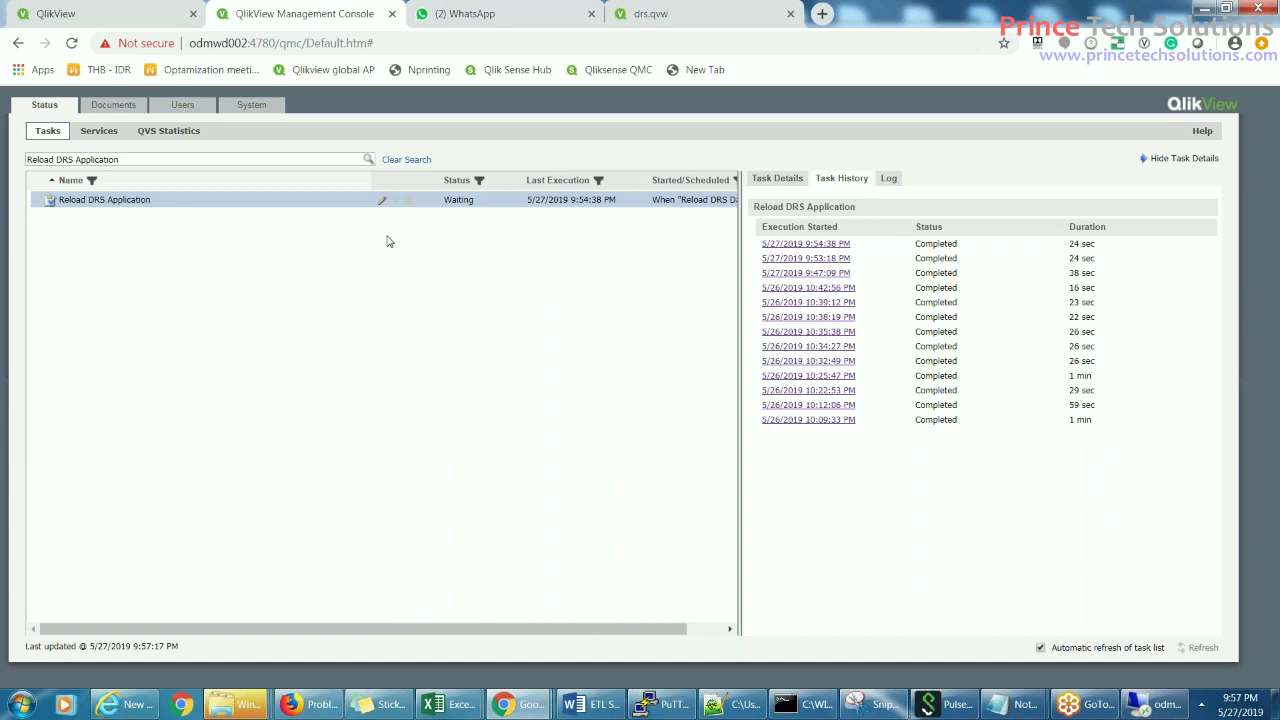
Sign in to Gmail in a new tab with the account password
{"action": "left_click", "coordinate": [822, 14]}
{"action": "type", "text": "gm"}
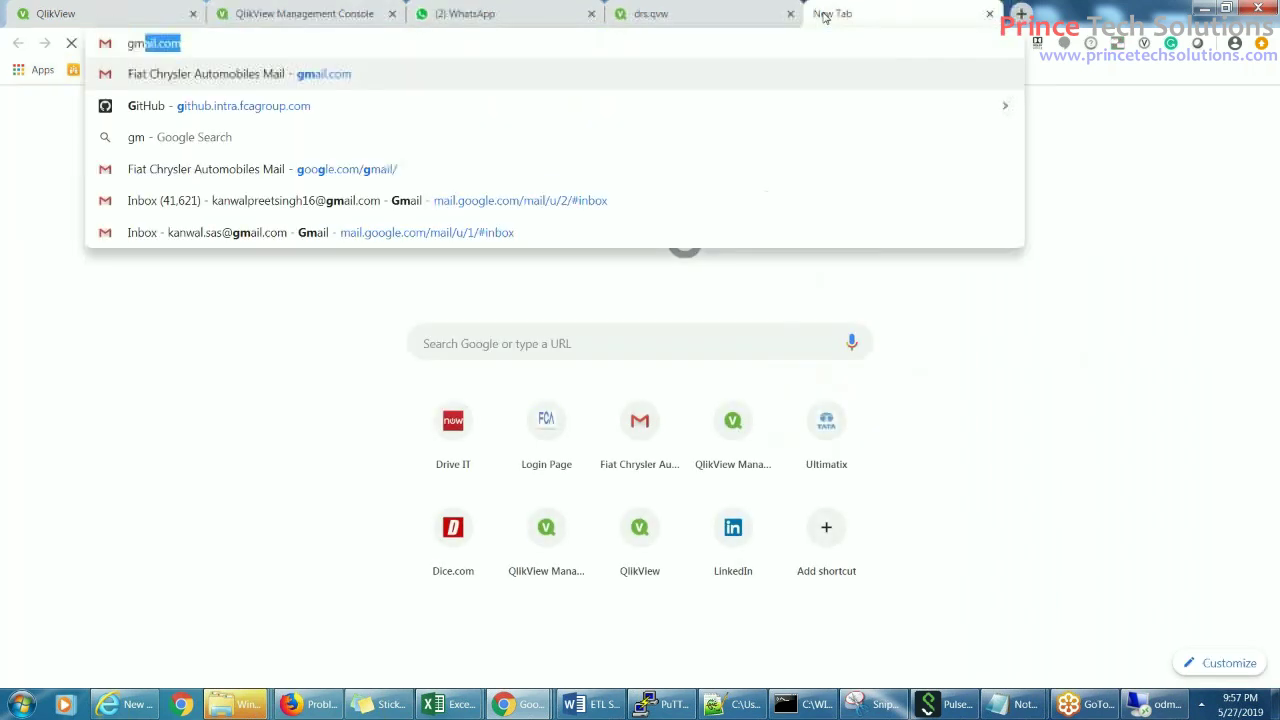
{"action": "key", "text": "Return"}
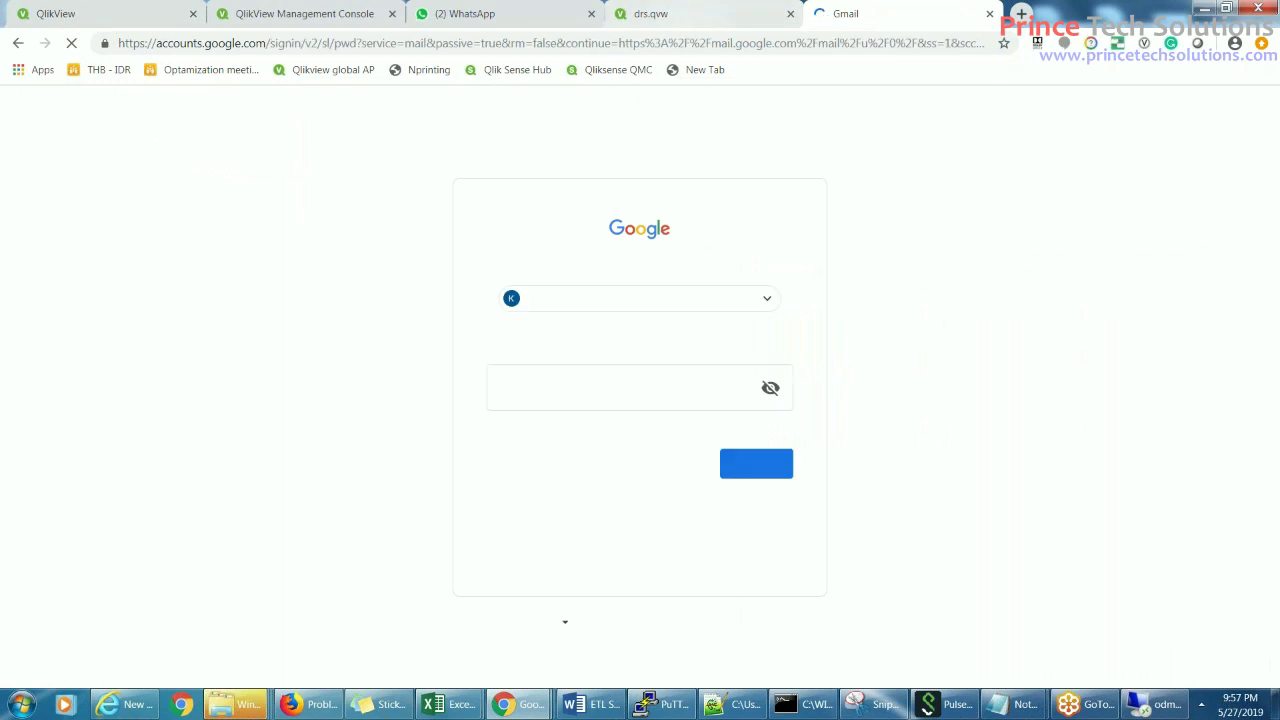
{"action": "left_click", "coordinate": [537, 388]}
{"action": "type", "text": "••••••••••"}
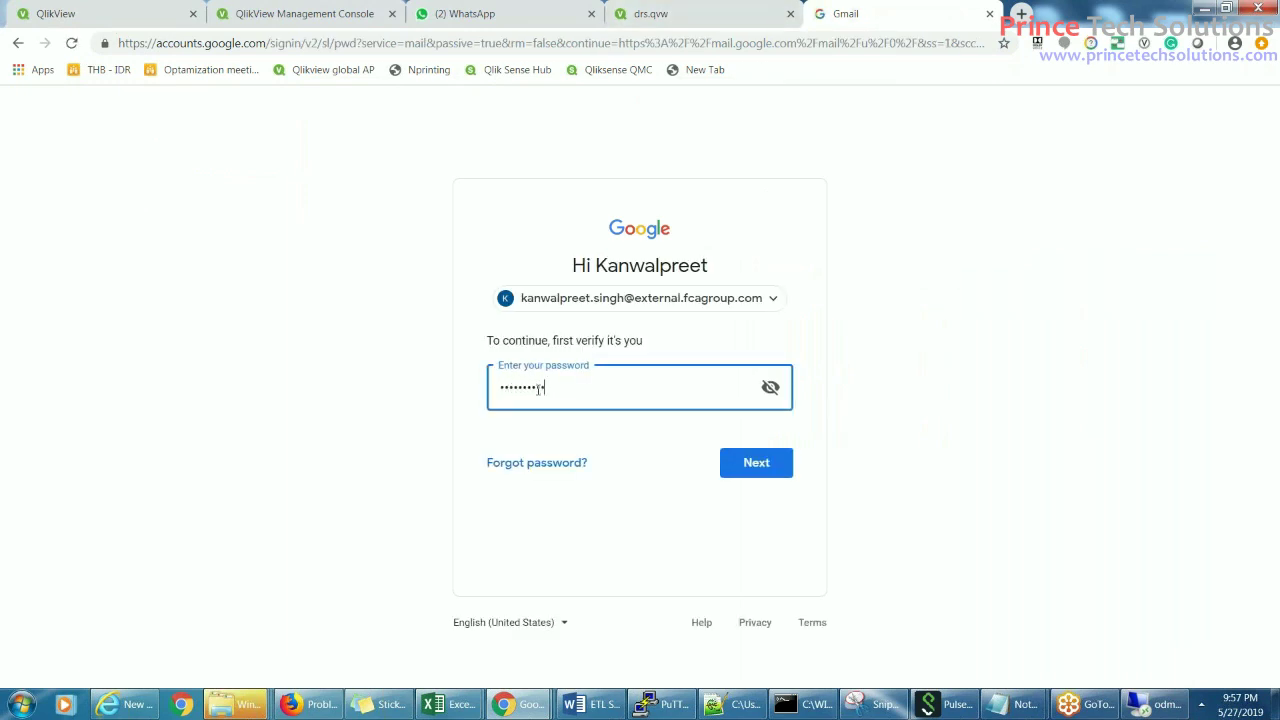
{"action": "key", "text": "Return"}
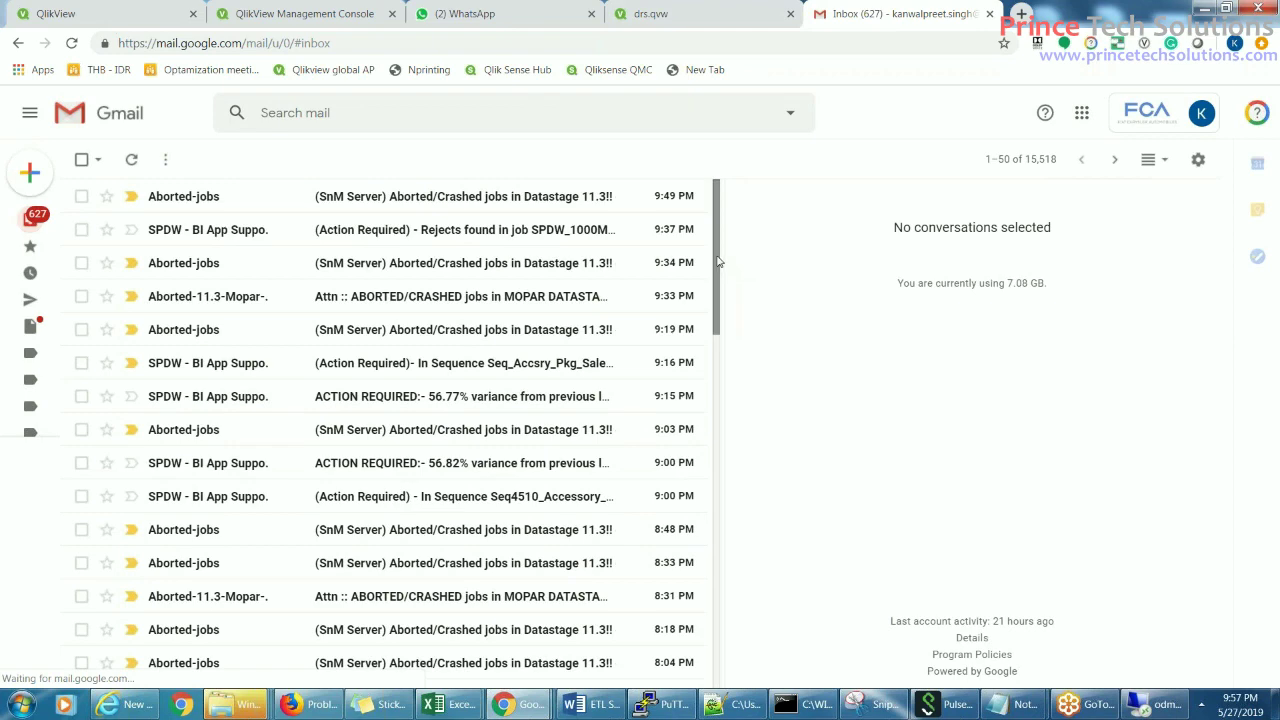
Check the drs.qvw dashboard and task status, then reload the Gmail inbox for the report e-mail
{"action": "left_click", "coordinate": [724, 17]}
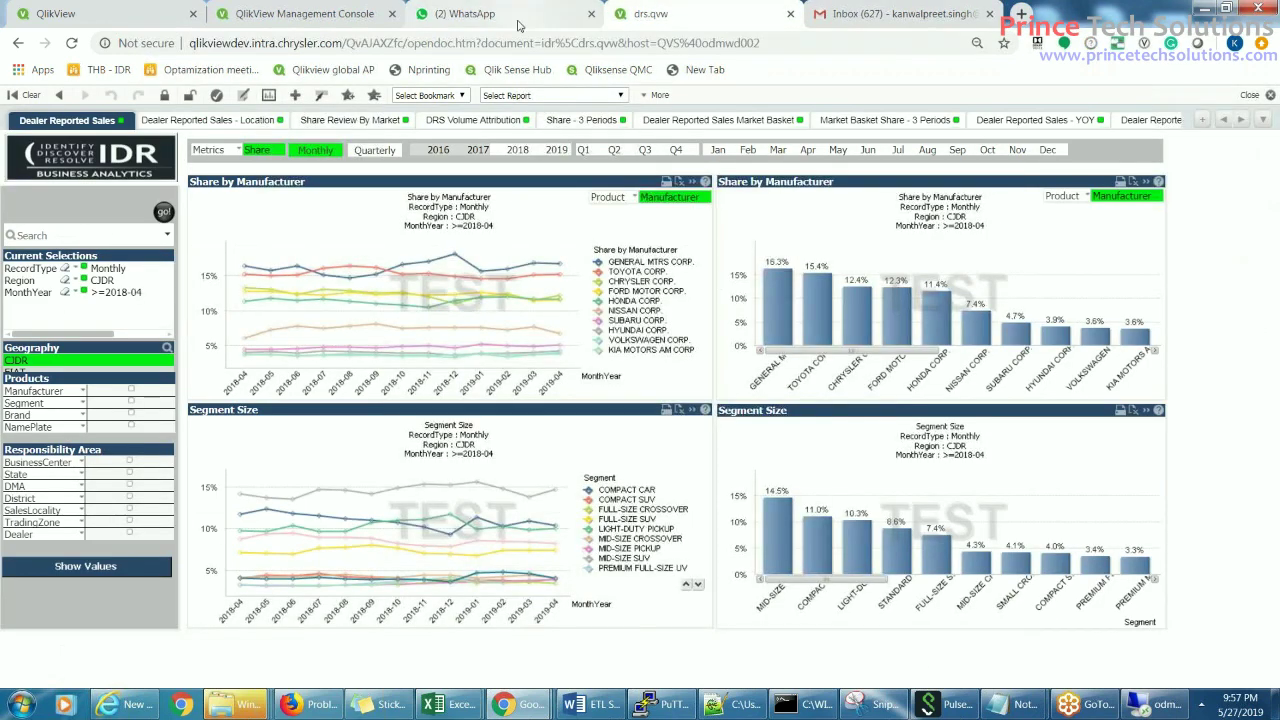
{"action": "left_click", "coordinate": [262, 20]}
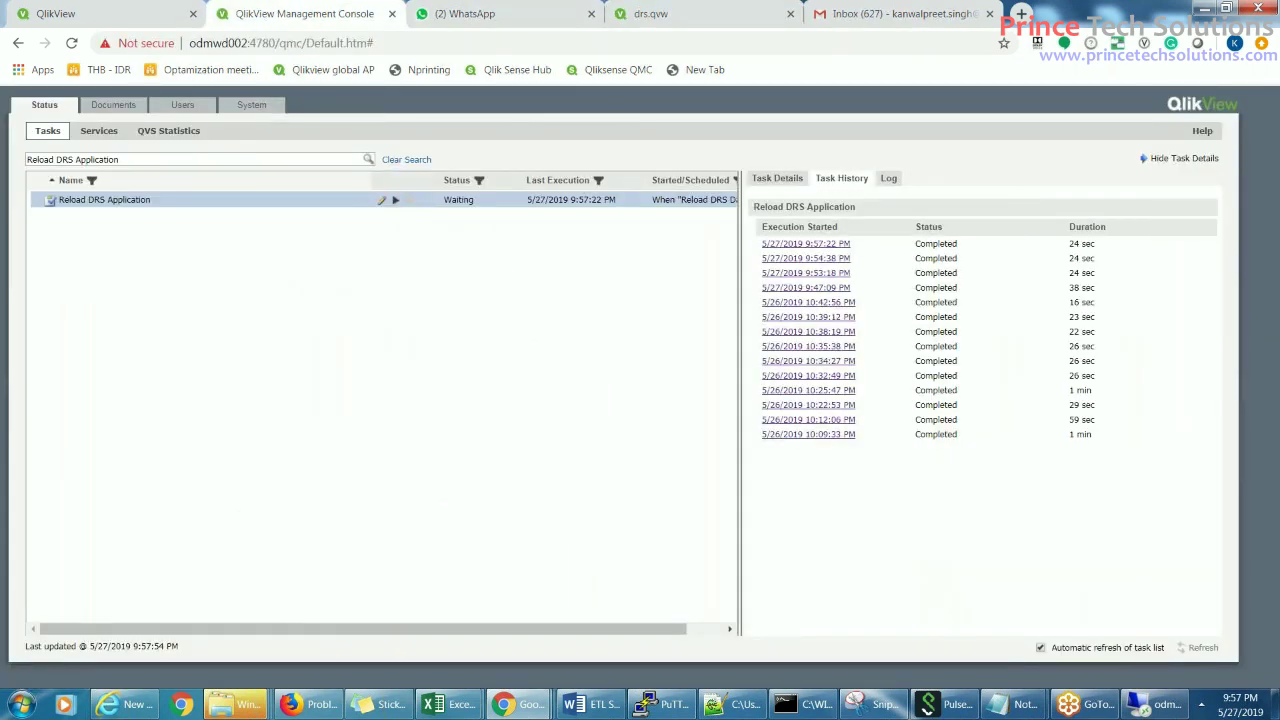
{"action": "left_click", "coordinate": [866, 16]}
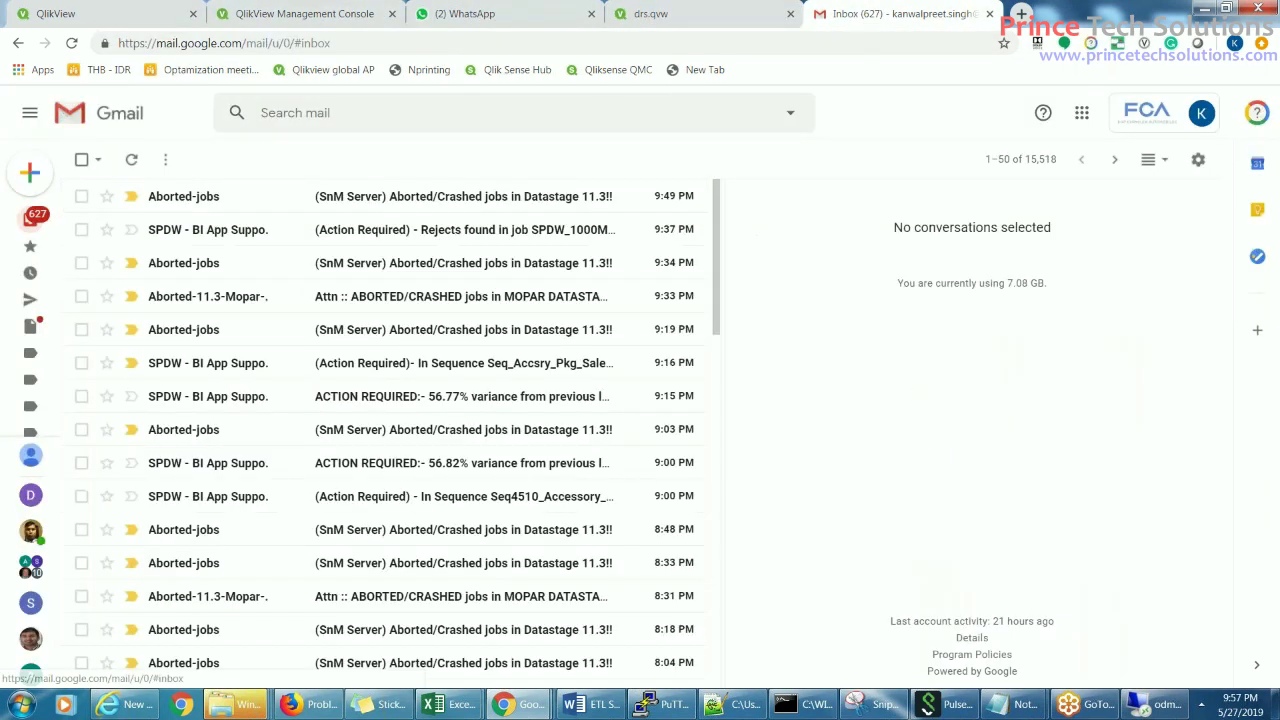
{"action": "left_click", "coordinate": [73, 44]}
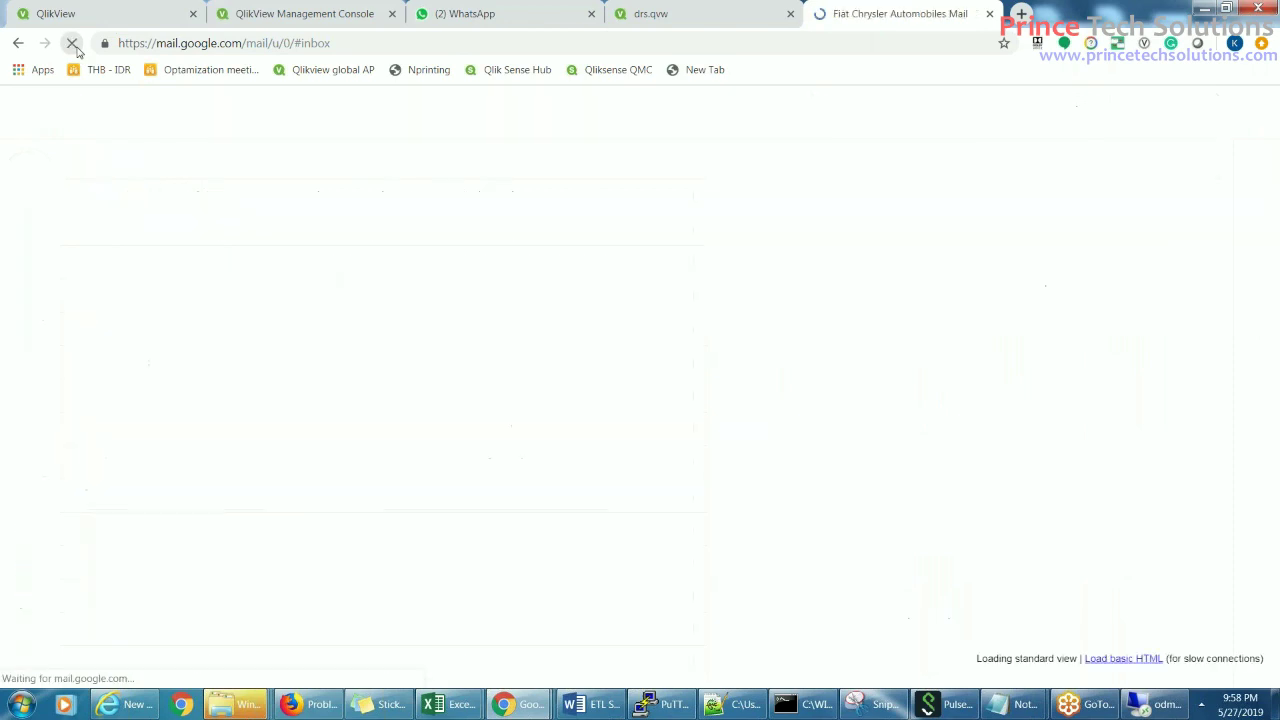